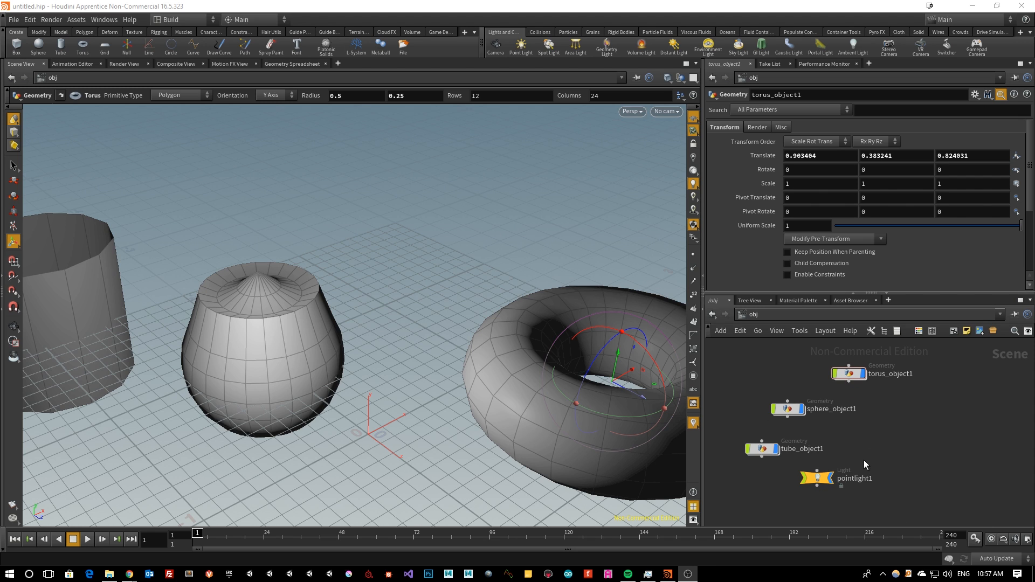
Step: Select the torus, sphere and tube object nodes in turn, ending with torus_object1, to compare their object-level parameters
mouse_move(849, 391)
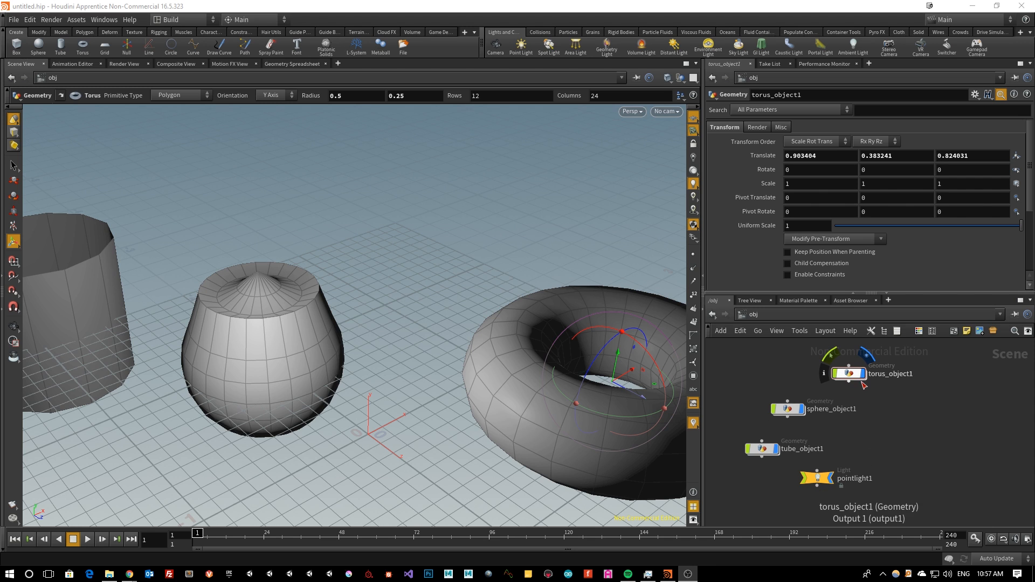
click(852, 374)
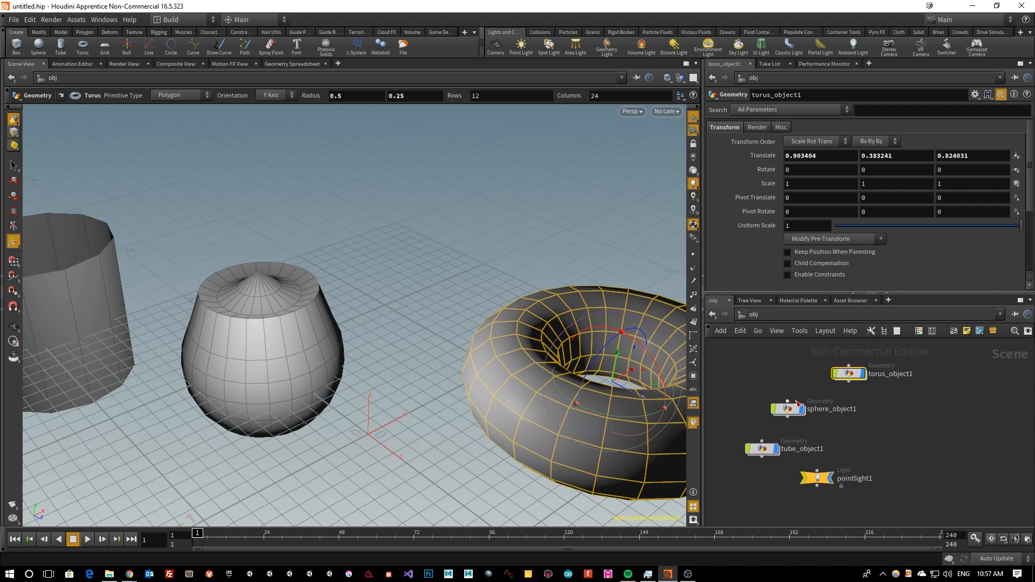
click(788, 411)
click(761, 449)
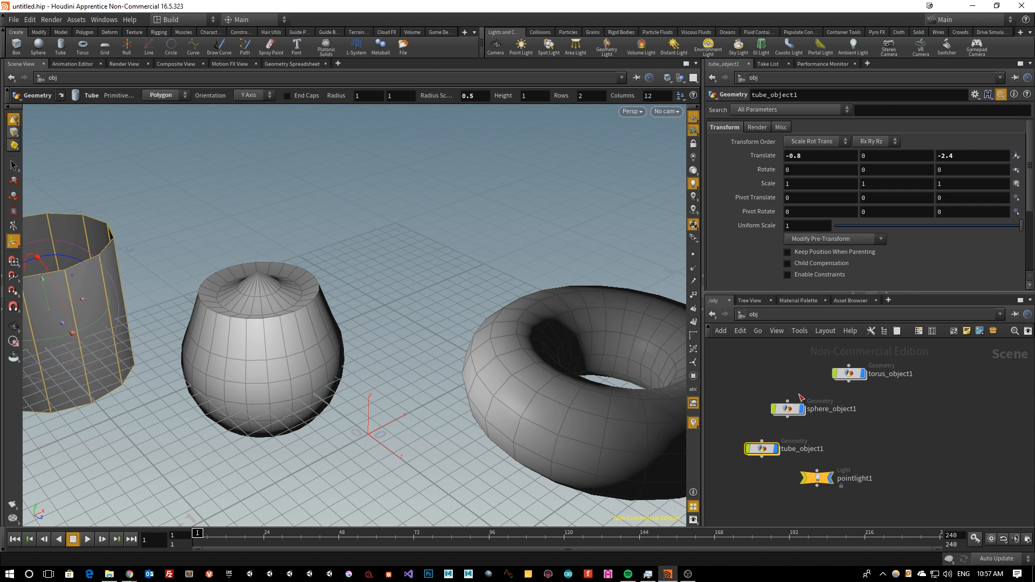
click(849, 373)
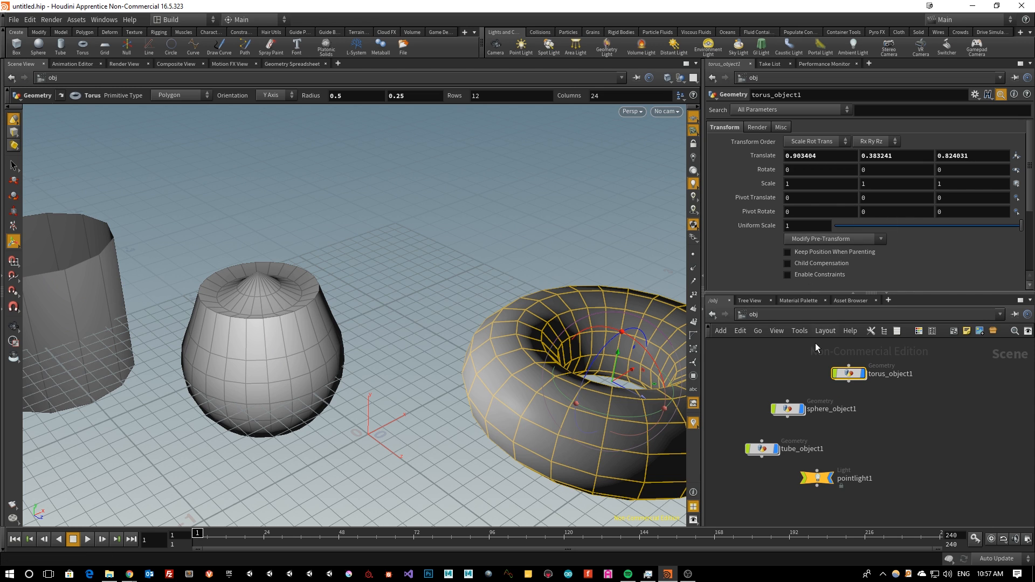
Step: Enter torus_object1 to view its geometry network, and return to the object level
mouse_move(832, 397)
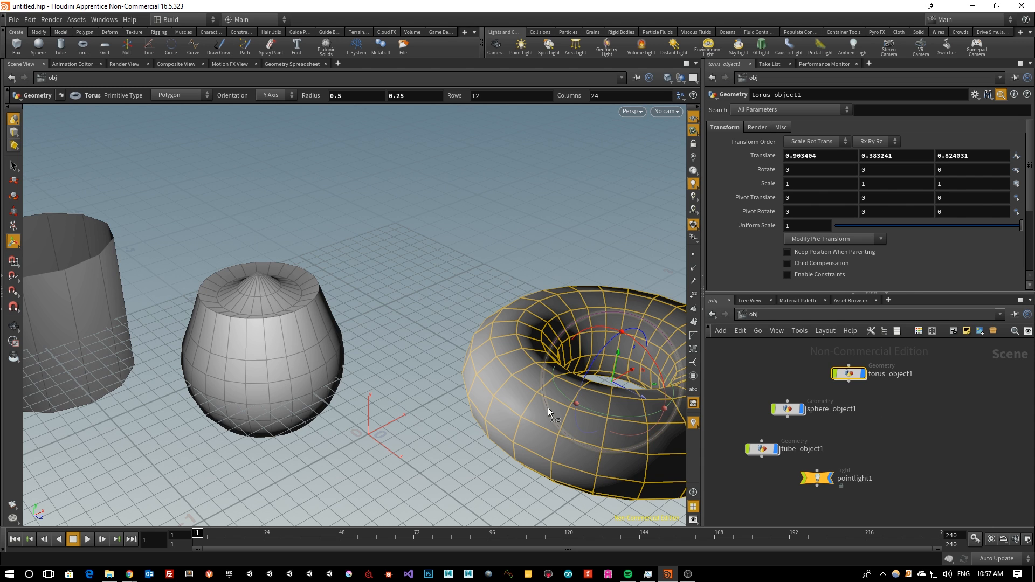
double_click(849, 374)
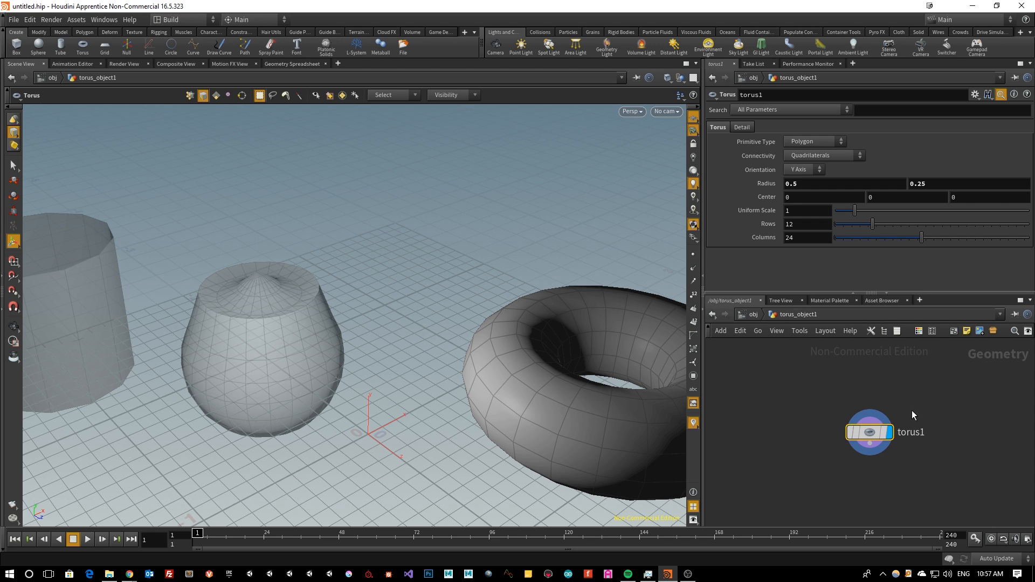
click(749, 316)
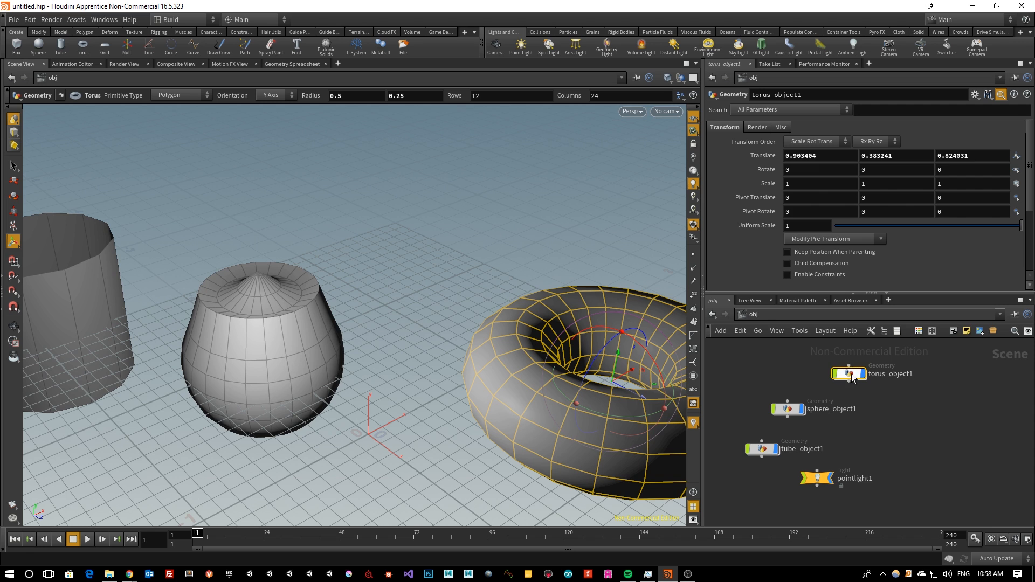
Step: Toggle torus_object1's display flag off and on several times, and switch its selectable flag off and back on
middle_drag(887, 432, 891, 458)
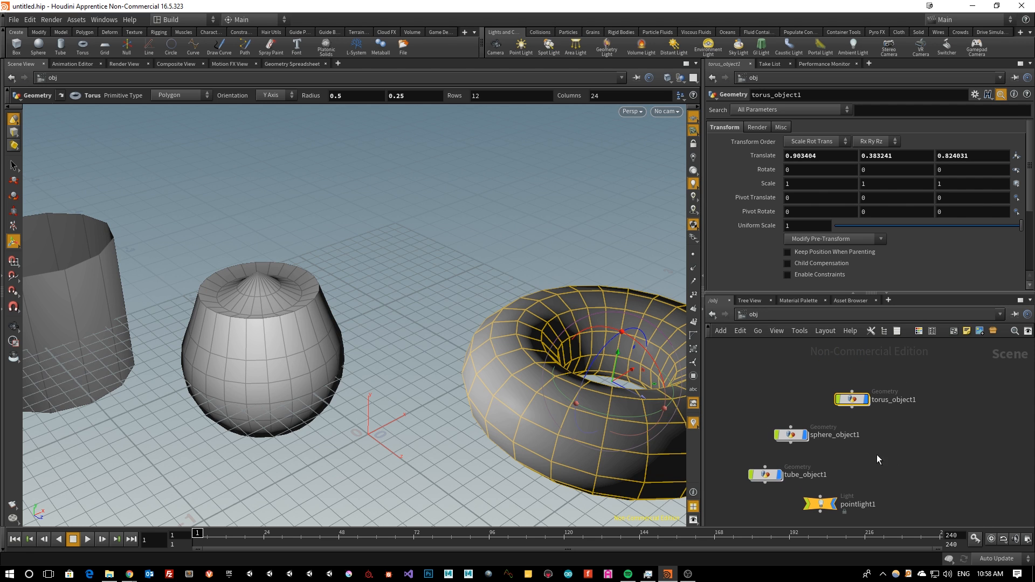
scroll(872, 421, up, 4)
middle_drag(829, 426, 858, 460)
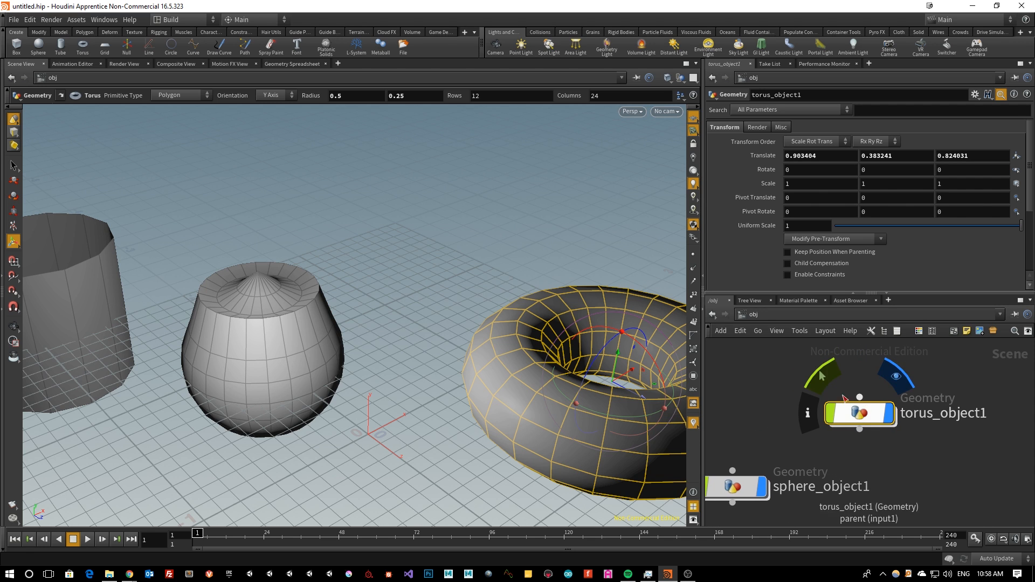
mouse_move(858, 415)
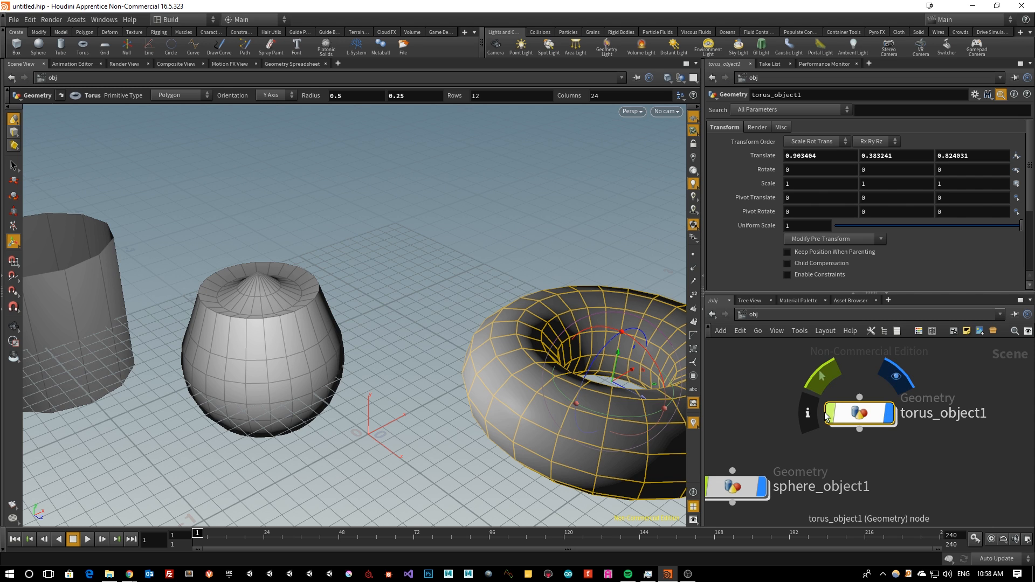
click(890, 419)
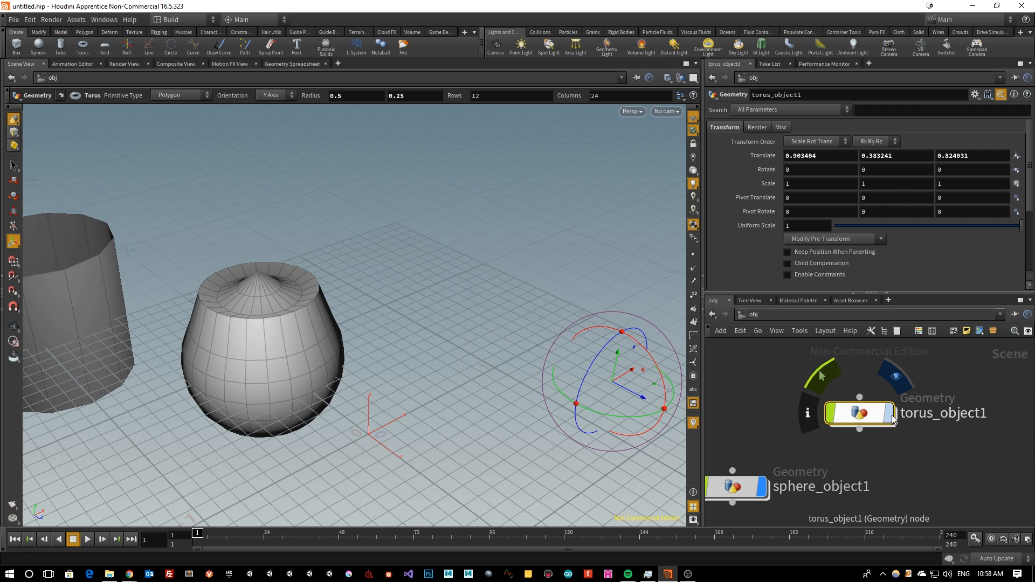
click(890, 419)
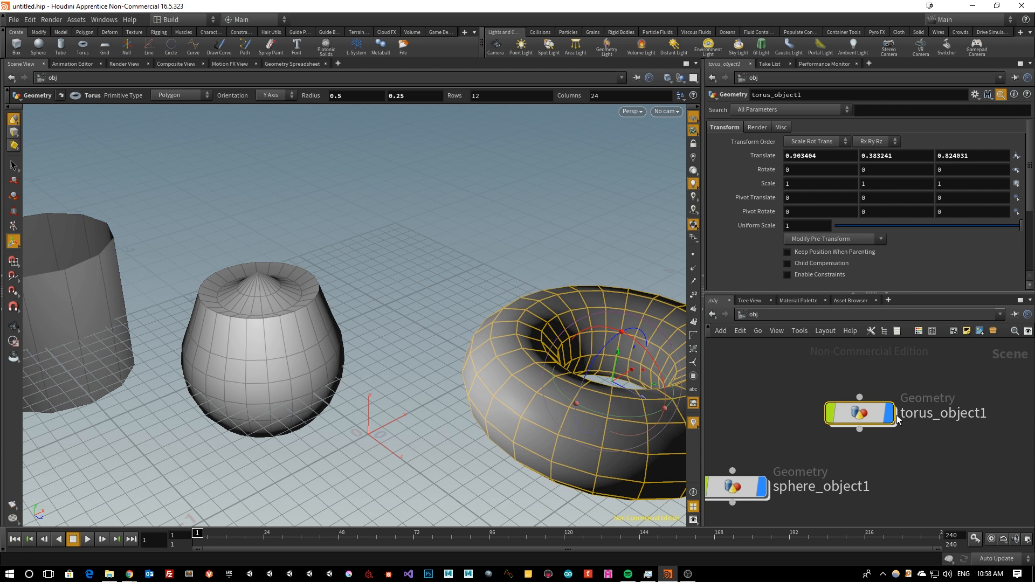
click(890, 419)
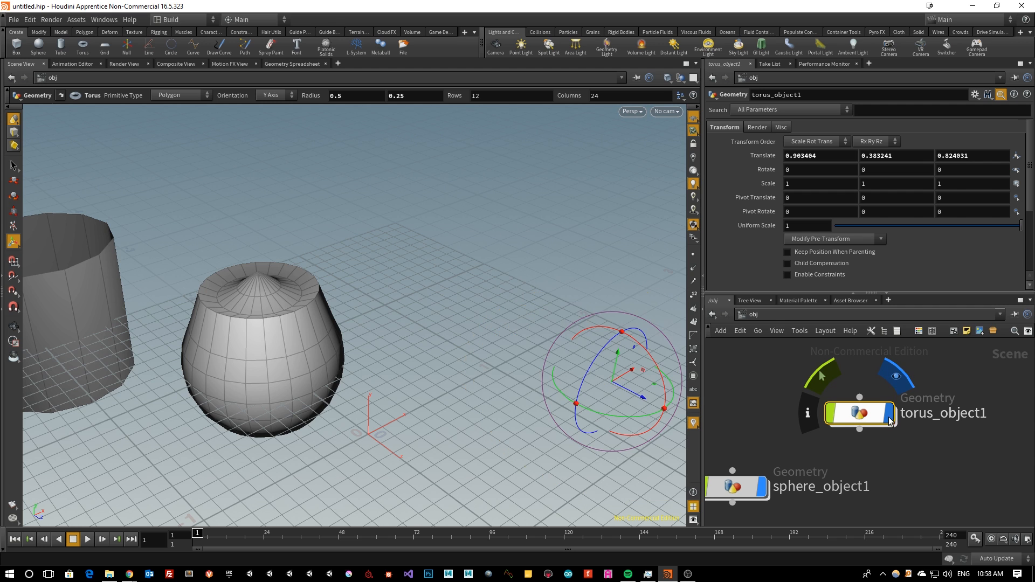
click(897, 378)
click(897, 378)
click(897, 378)
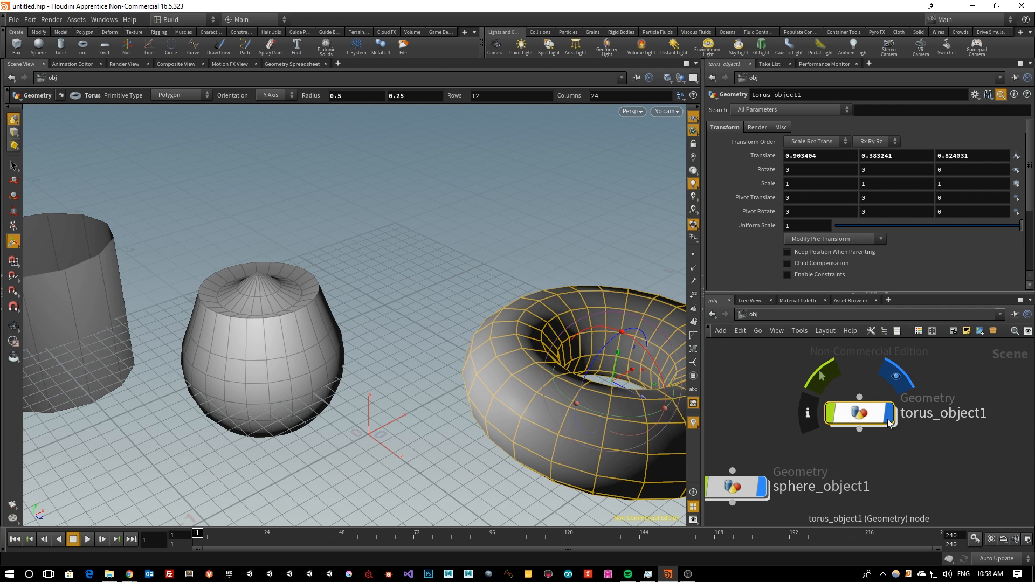
click(833, 415)
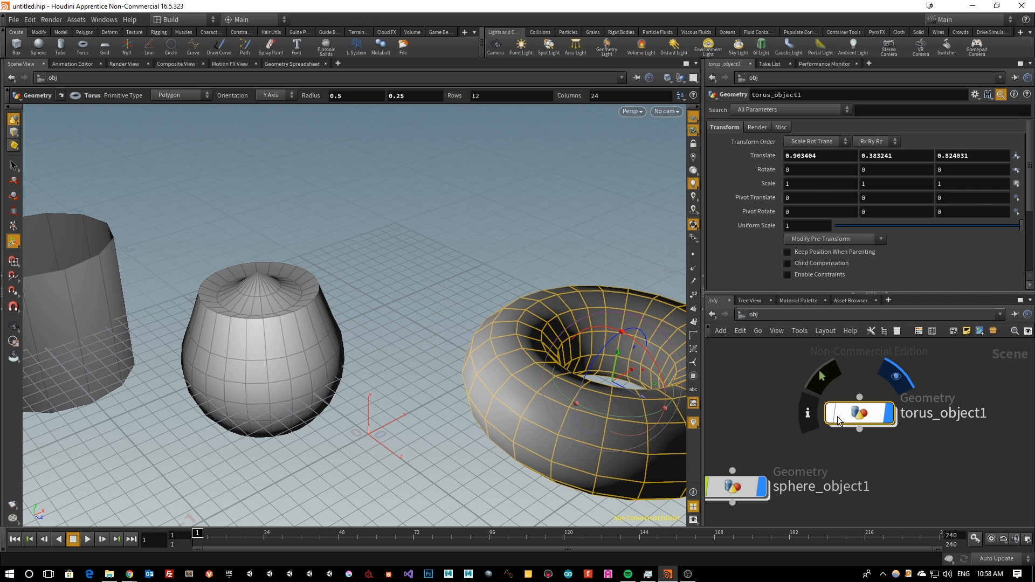
click(833, 415)
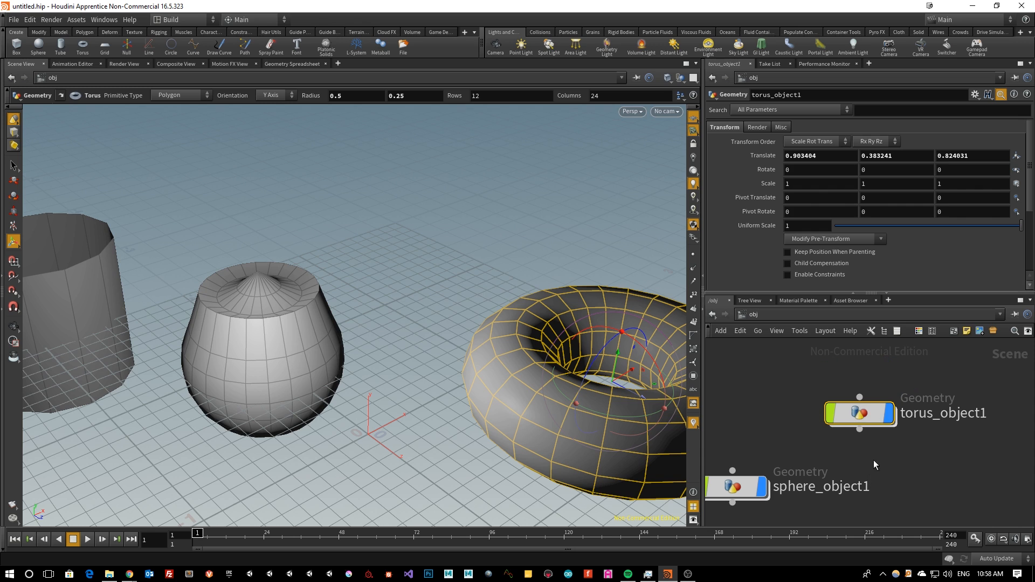
Step: Open torus_object1's node info, read its transform and cook details, and close it
mouse_move(839, 417)
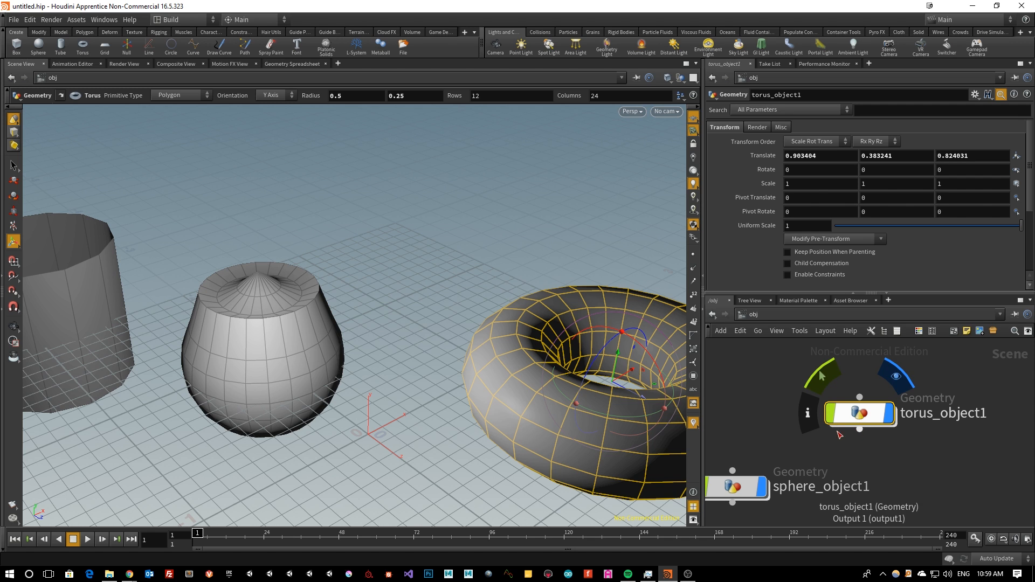
click(809, 413)
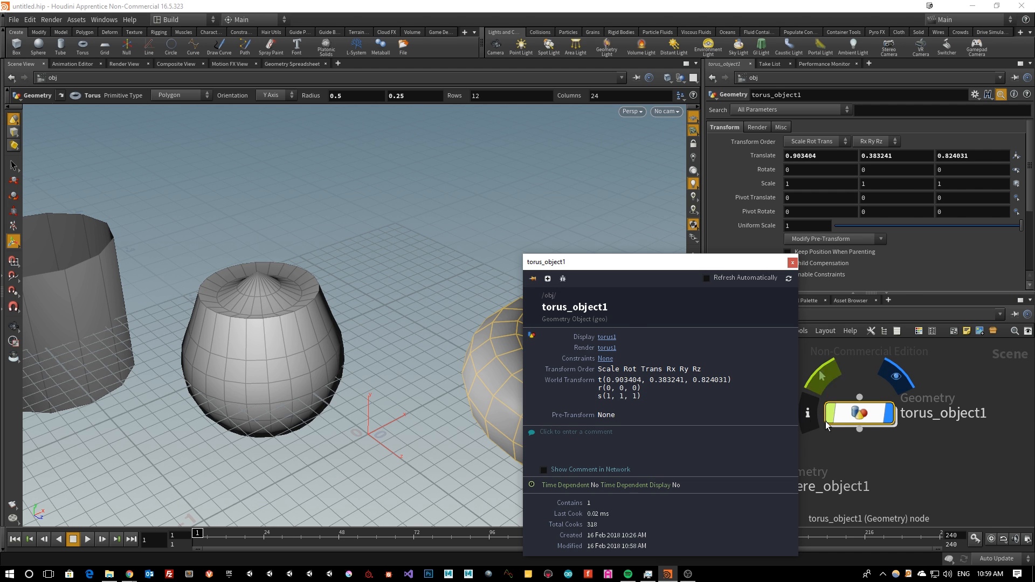
drag(653, 267, 538, 201)
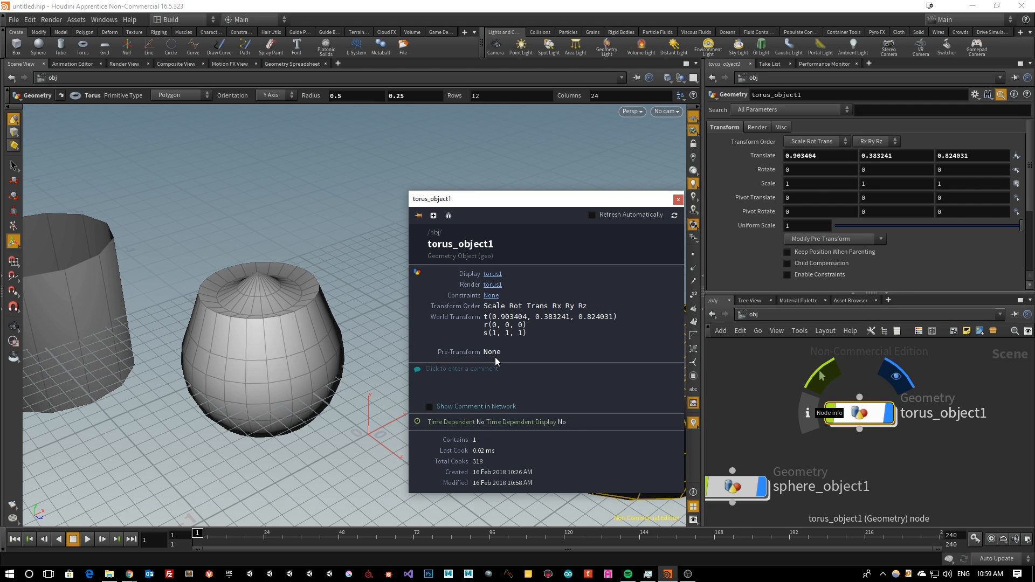
click(677, 200)
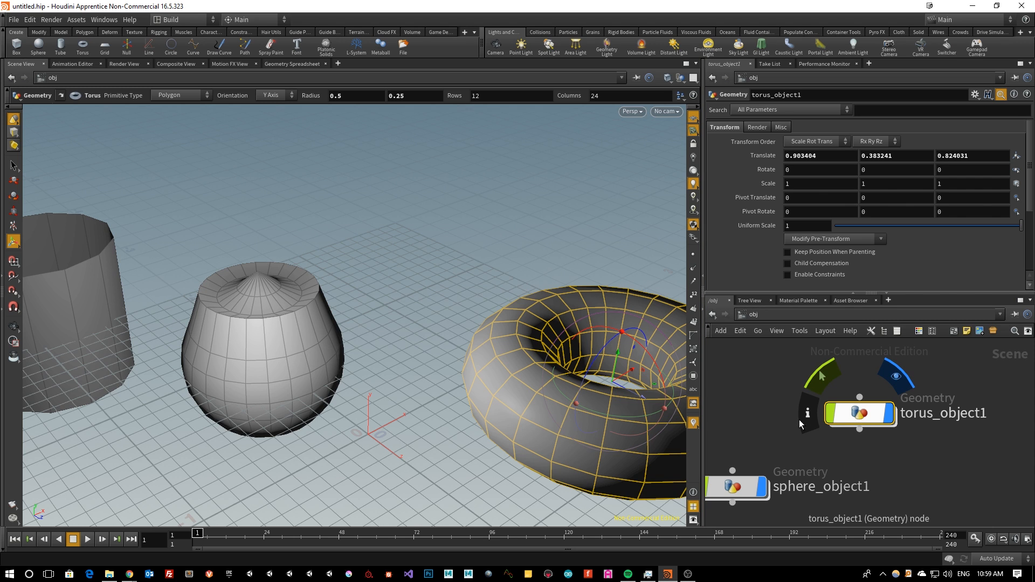
middle_click(856, 415)
middle_click(855, 416)
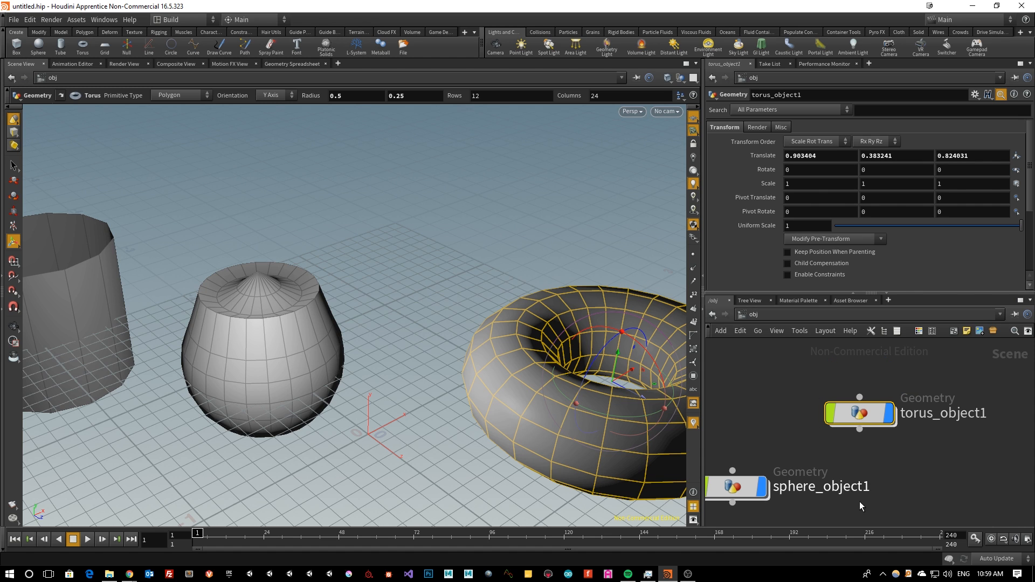
Step: Enter torus_object1's geometry network and move the torus1 node a little to the left
double_click(861, 415)
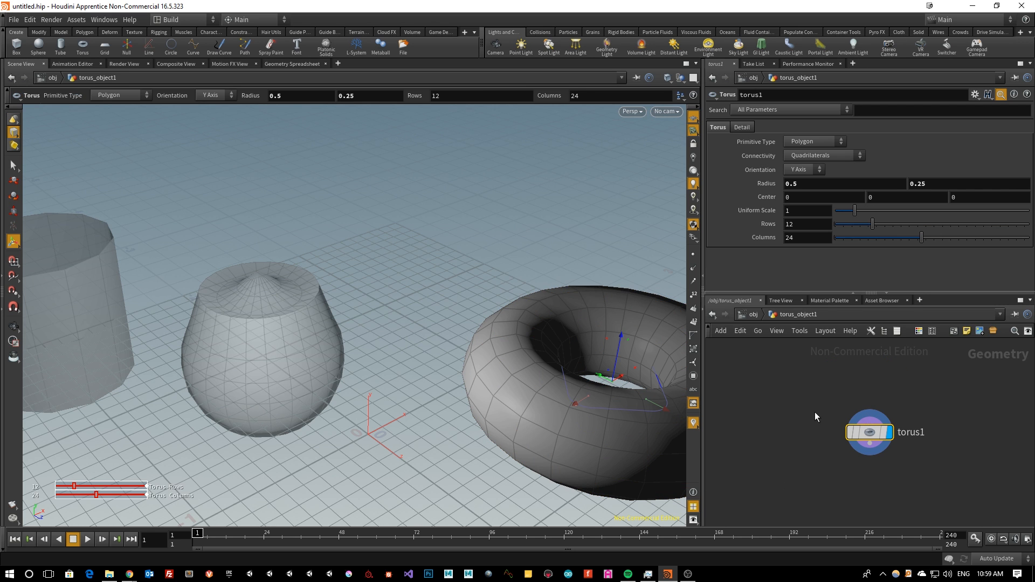
mouse_move(864, 440)
mouse_move(851, 430)
drag(873, 436, 827, 442)
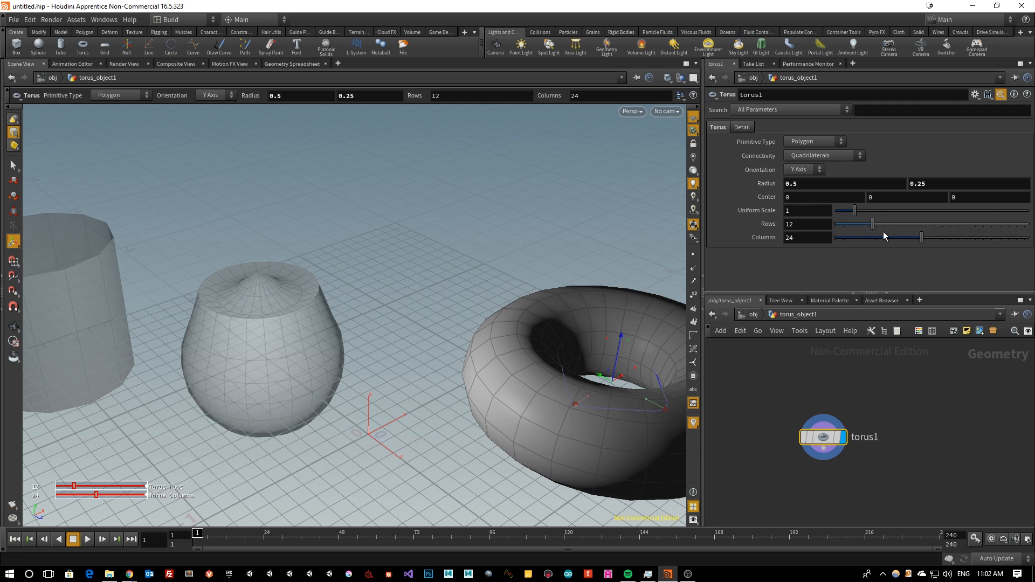
Step: Set the torus1 node to 16 rows and 16 columns
mouse_move(872, 224)
mouse_down()
mouse_move(846, 222)
mouse_move(911, 224)
mouse_move(846, 224)
mouse_move(873, 224)
mouse_move(855, 224)
mouse_up()
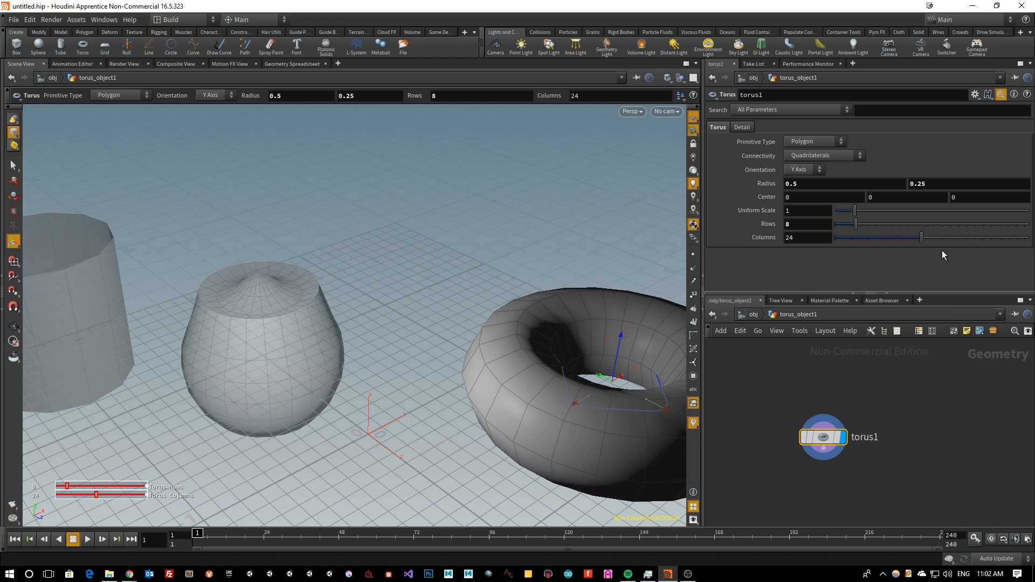
drag(919, 238, 889, 227)
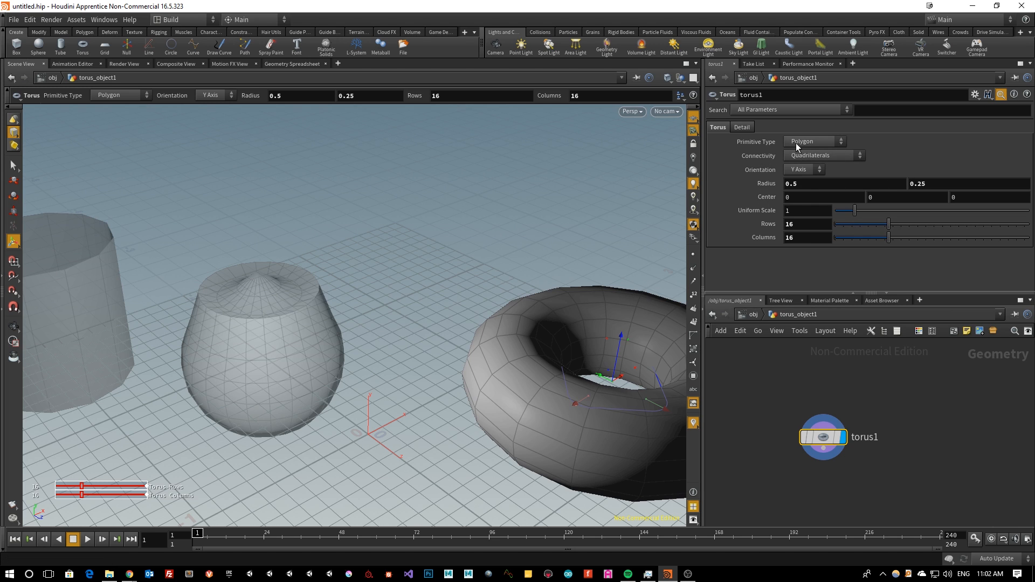
Step: Try the Mesh, NURBS and Bezier primitive types on torus1, and return it to Polygon
click(815, 141)
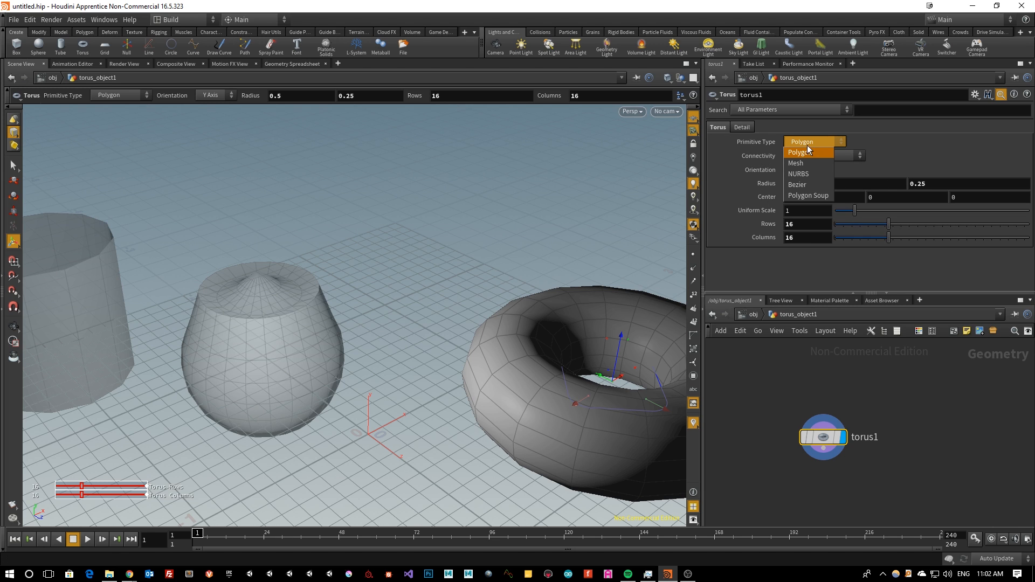
click(801, 164)
click(806, 145)
click(798, 173)
click(807, 143)
click(798, 187)
click(808, 136)
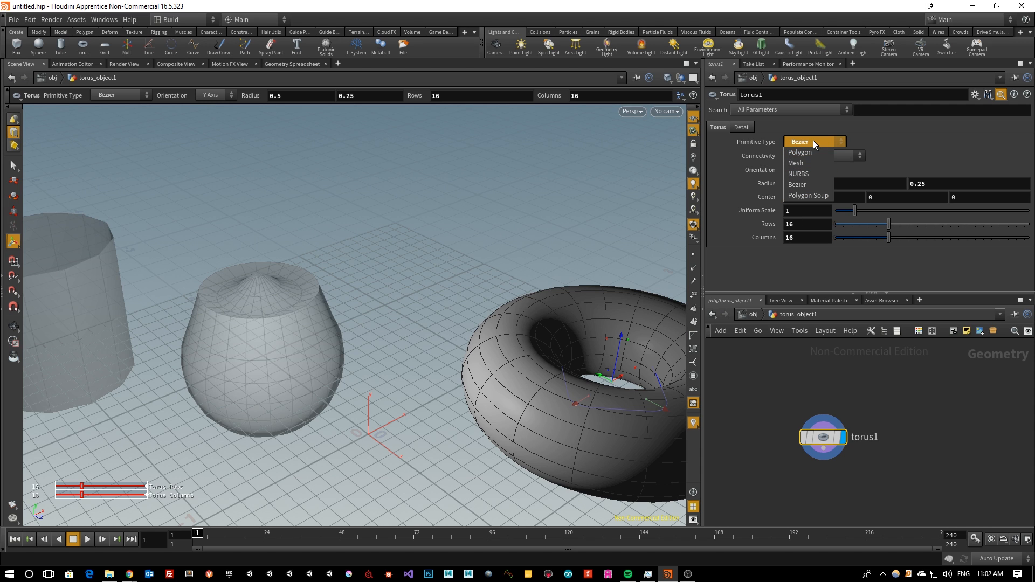
click(804, 153)
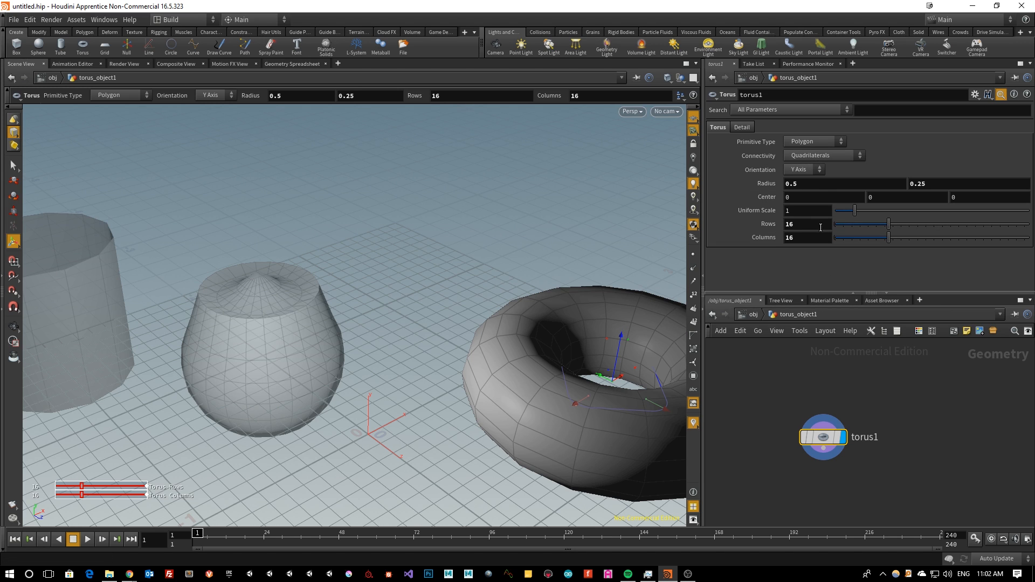
Step: Set torus1's connectivity to Rows and inspect the resulting geometry up close from a lower angle
click(820, 157)
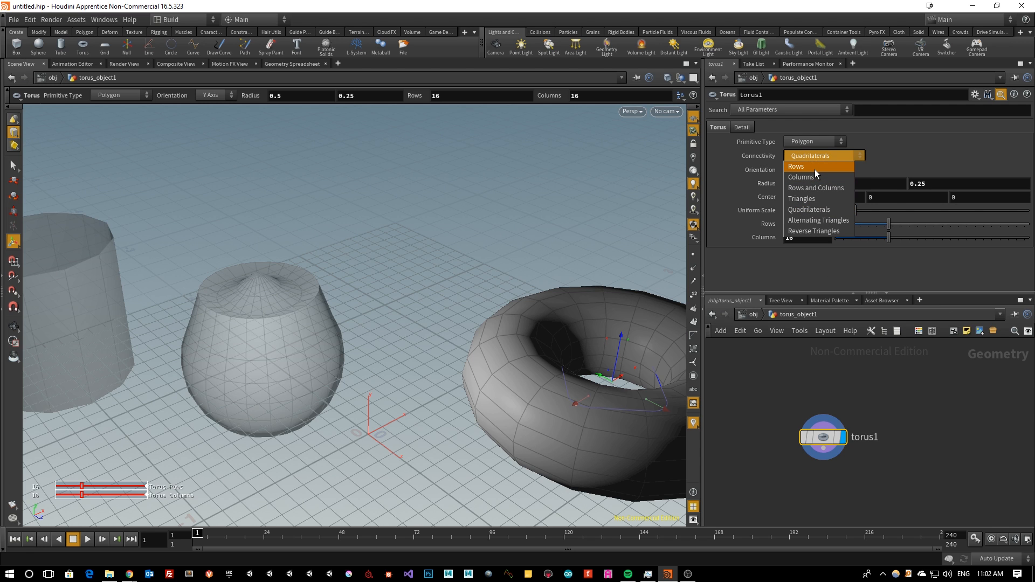
click(814, 167)
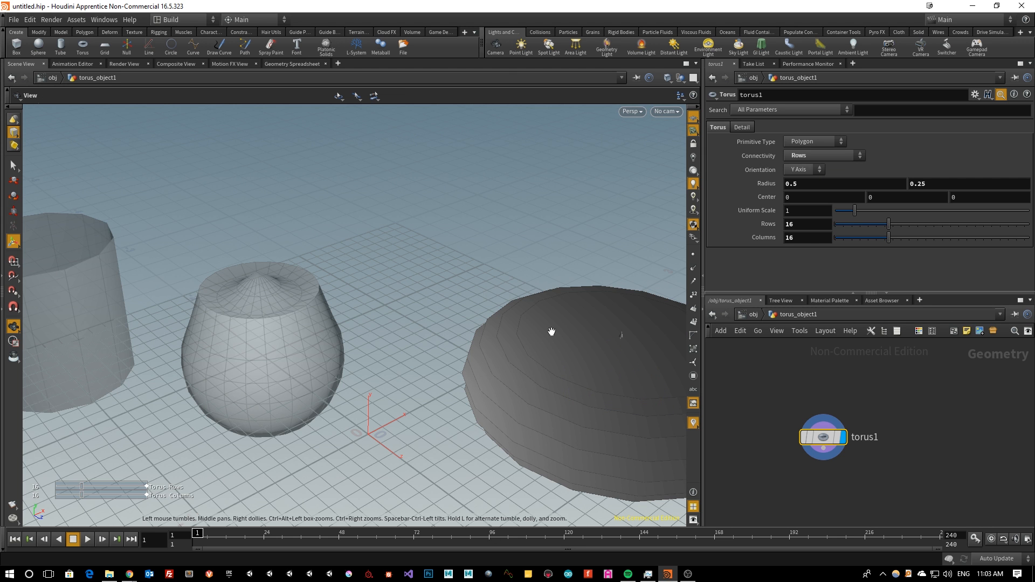
alt+middle_drag(529, 355, 296, 266)
alt+right_drag(296, 266, 428, 314)
alt+drag(427, 314, 358, 374)
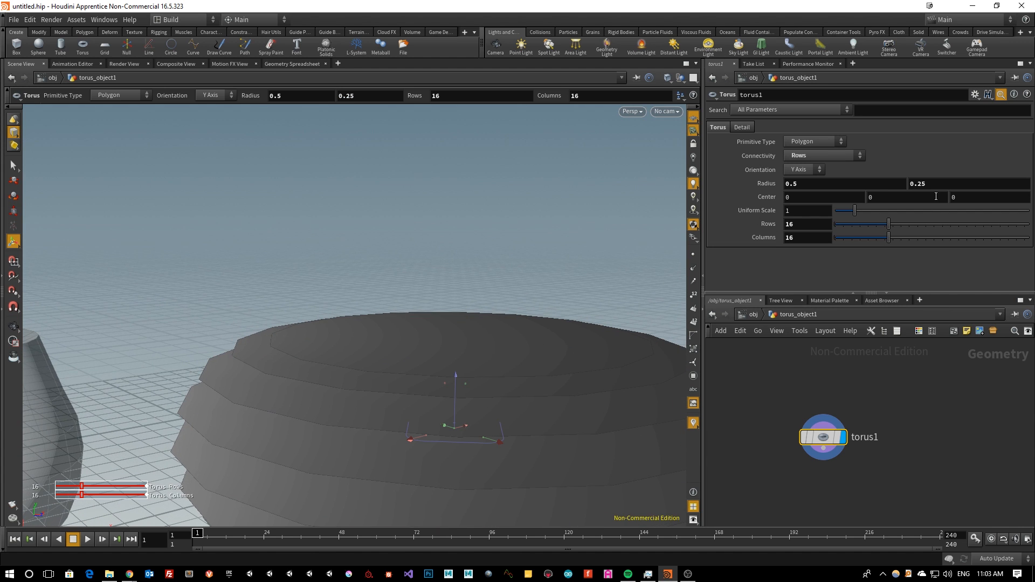
Step: Set torus1's connectivity to Columns and inspect the resulting geometry from above
click(814, 155)
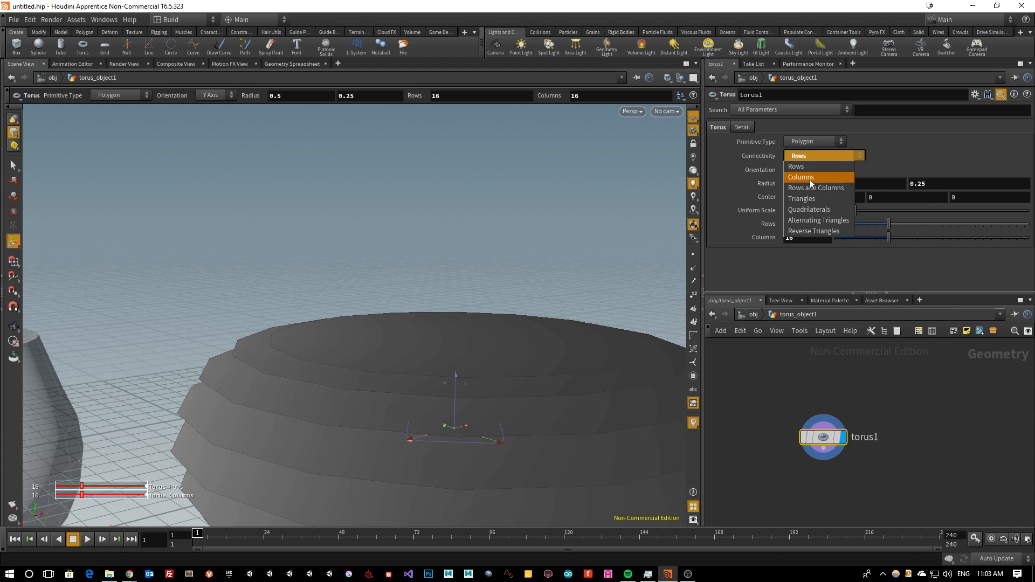
click(809, 178)
drag(317, 414, 345, 409)
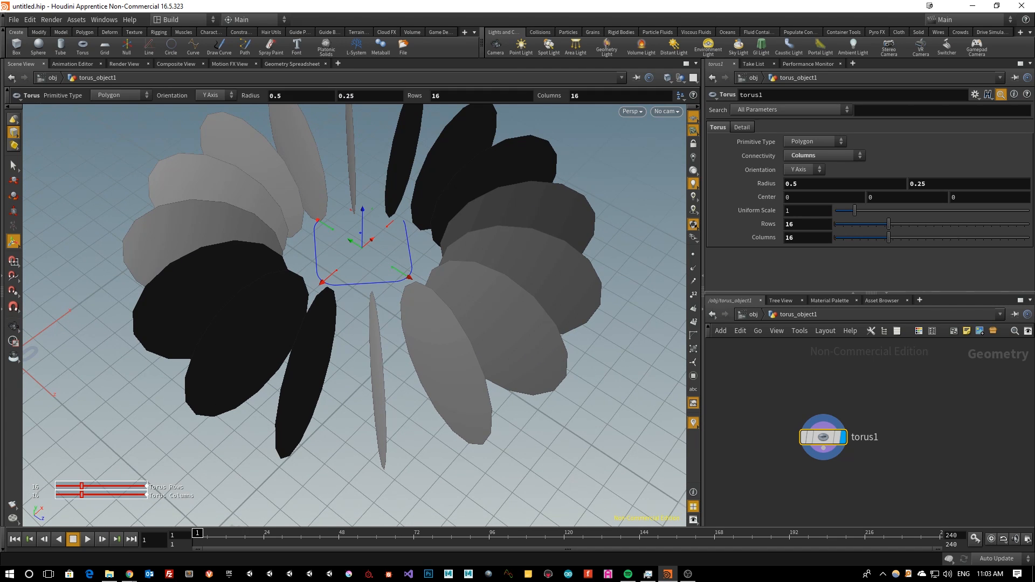
Step: Set torus1's connectivity to Rows and Columns and inspect the geometry from the side and up close
click(814, 156)
click(808, 185)
key(space)
drag(319, 415, 468, 364)
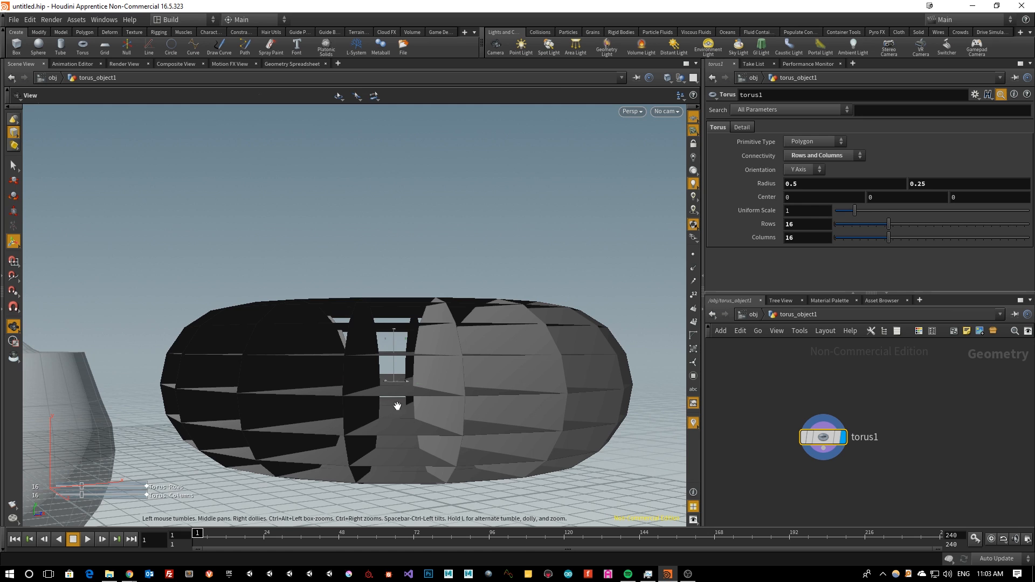
drag(396, 405, 381, 416)
scroll(471, 427, up, 3)
key(Return)
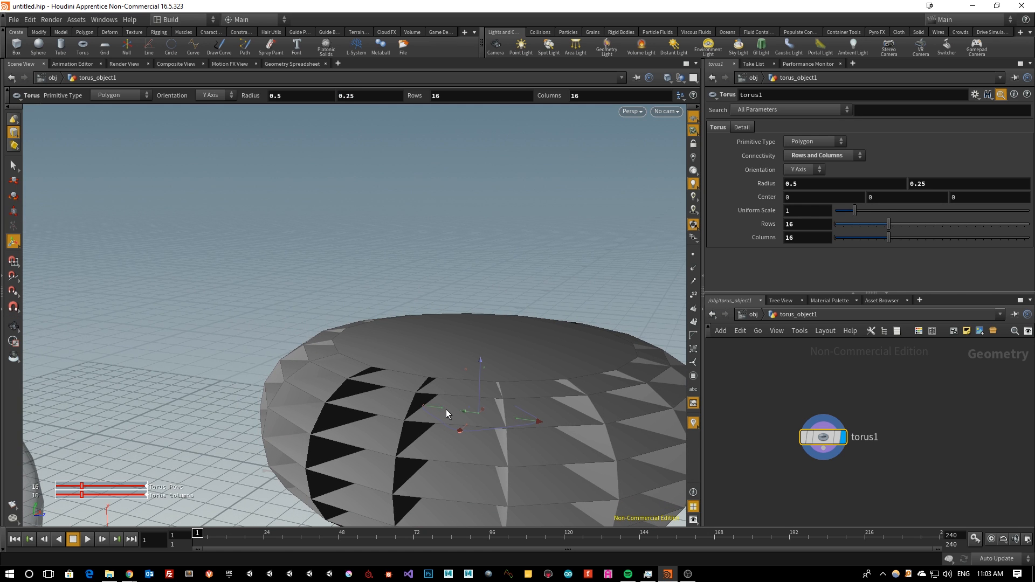
Step: Set torus1's connectivity to Triangles and inspect the resulting geometry from above
click(807, 154)
click(810, 199)
key(Escape)
drag(470, 468, 315, 273)
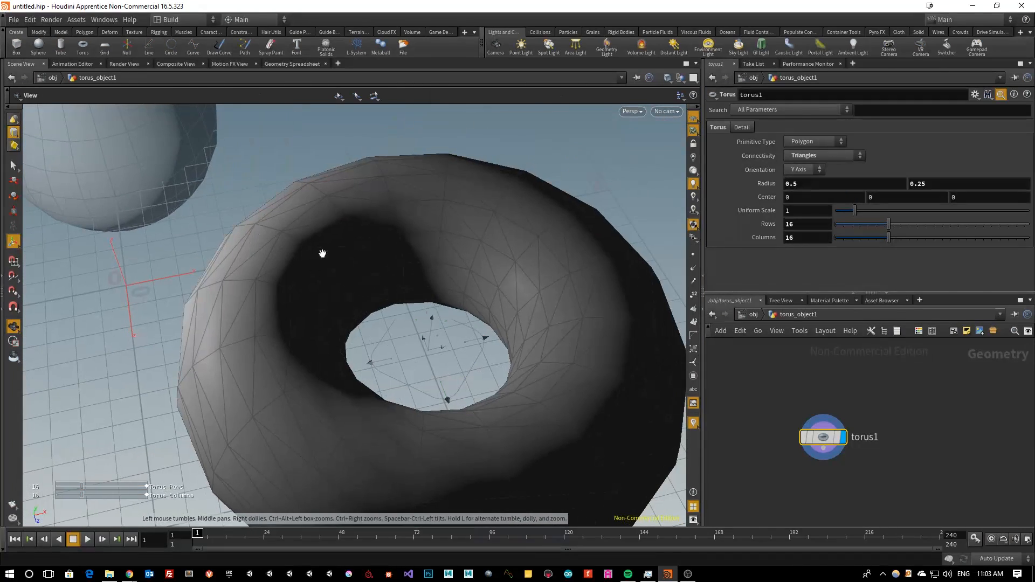
key(Return)
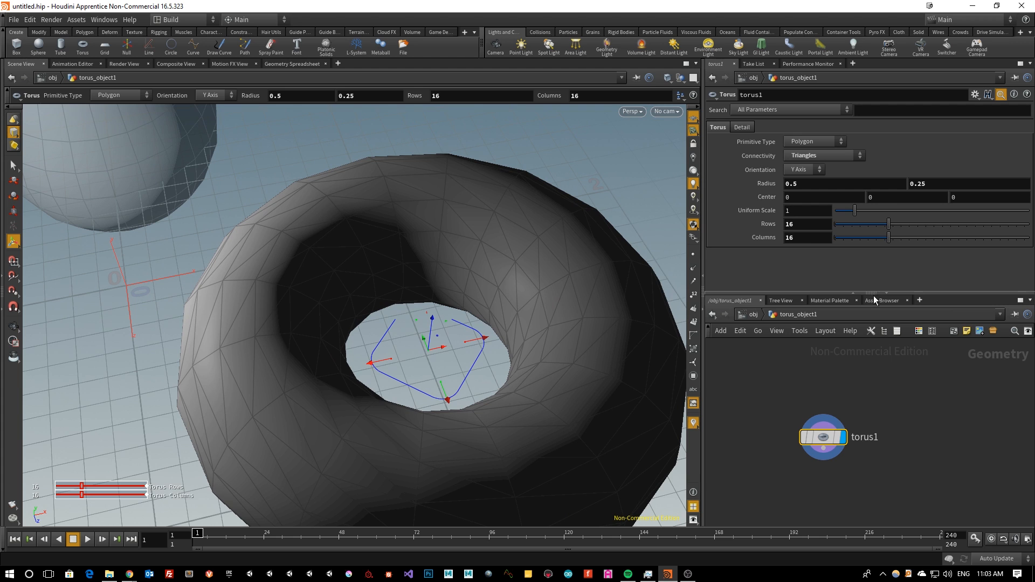
Step: Try Quadrilaterals connectivity on torus1, switch it to Alternating Triangles and inspect the triangle pattern from above and at an angle
click(817, 154)
click(821, 211)
click(816, 154)
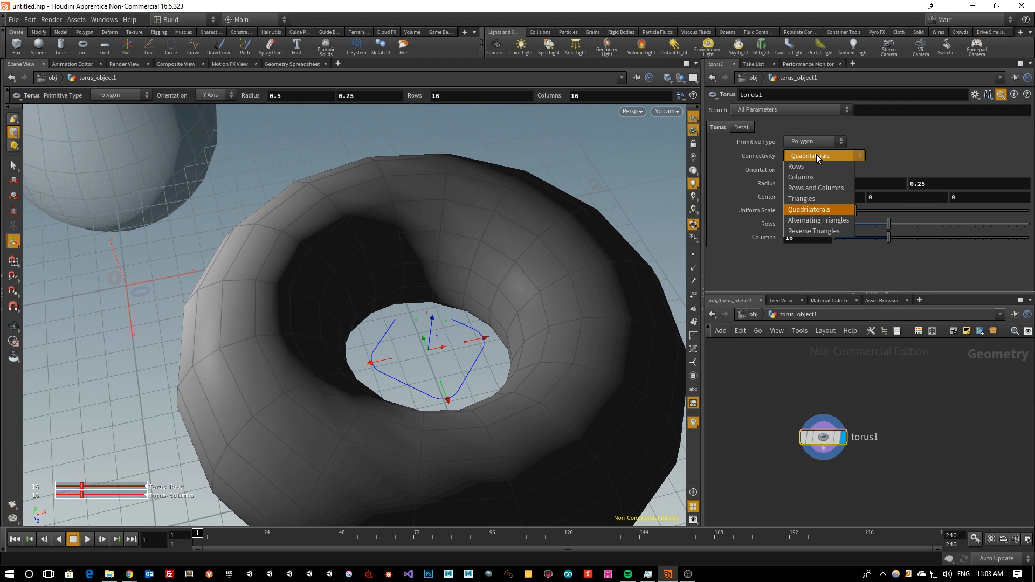
click(831, 222)
key(Escape)
drag(313, 406, 439, 274)
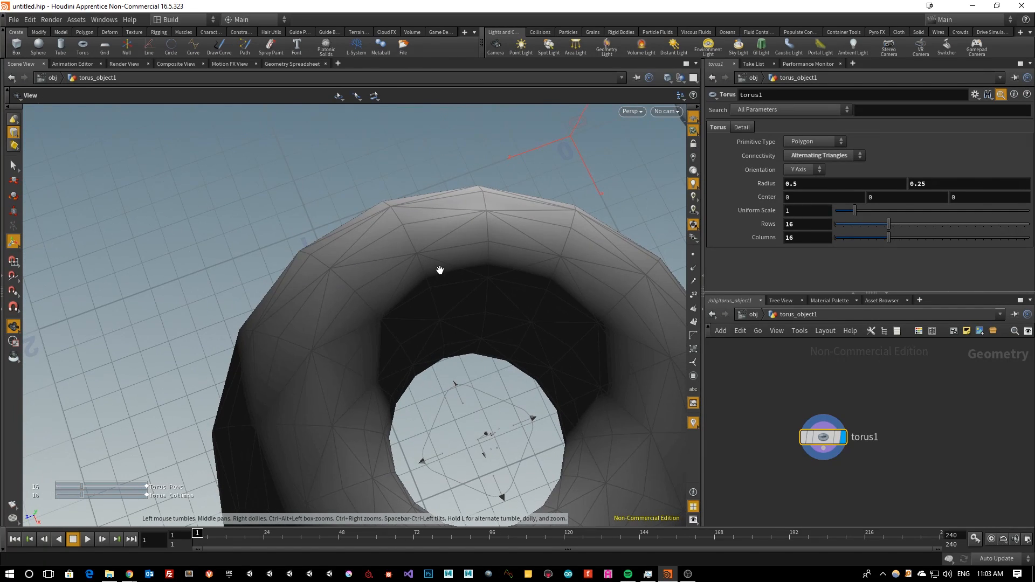
key(Return)
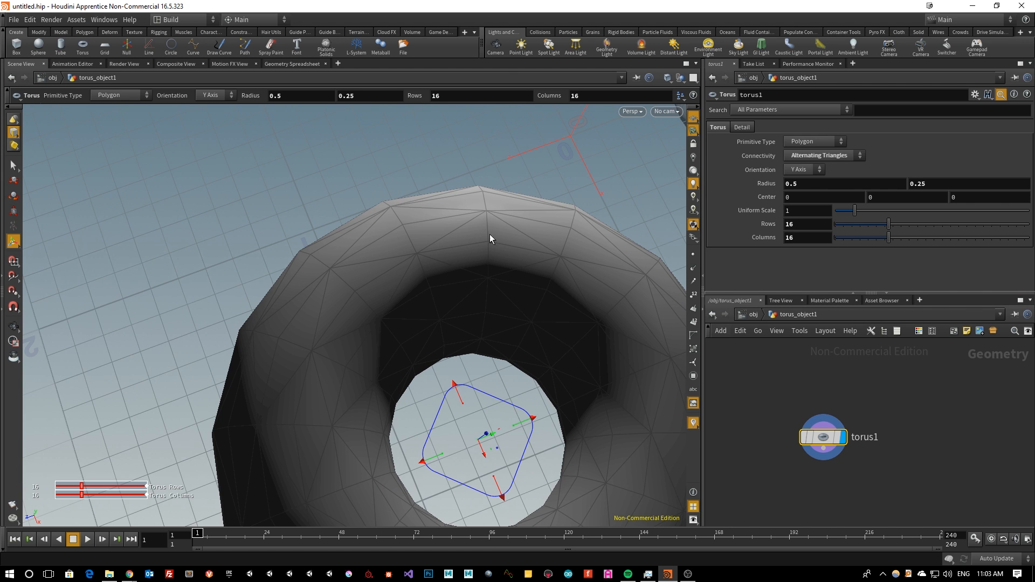
key(Escape)
drag(463, 346, 415, 452)
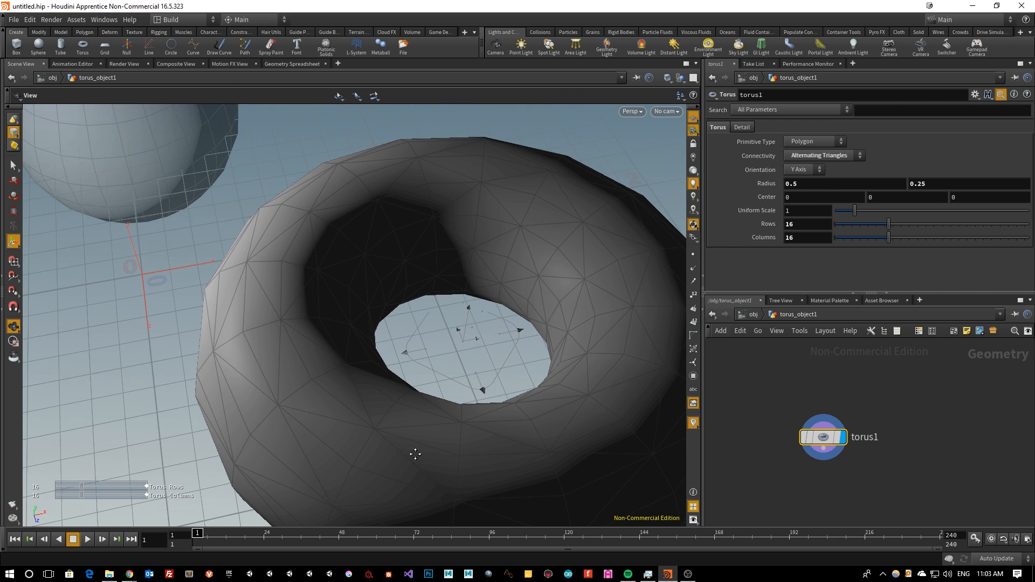
key(Return)
Step: Compare the Reverse Triangles and Triangles connectivity options on torus1
click(823, 154)
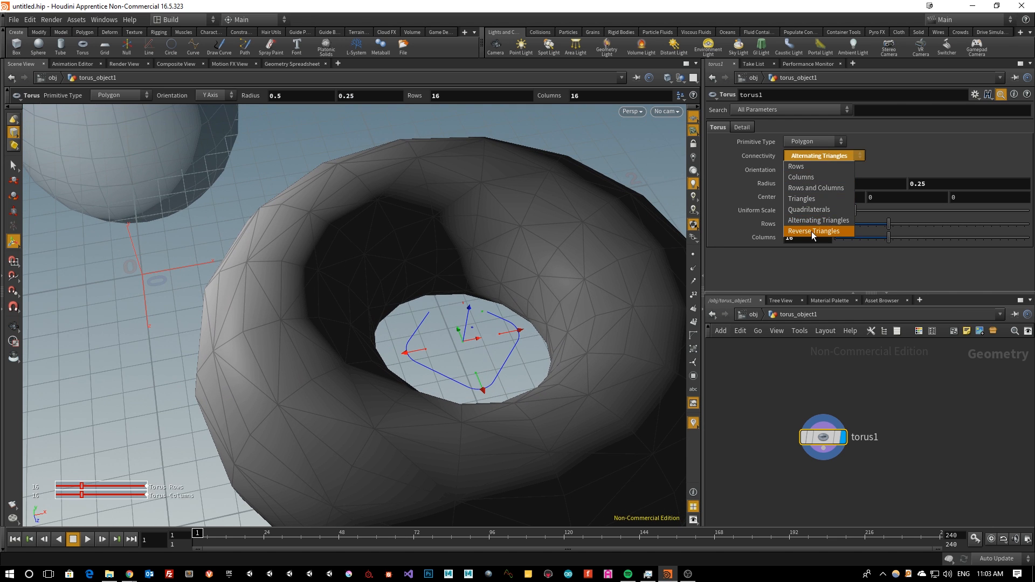
click(810, 231)
click(817, 157)
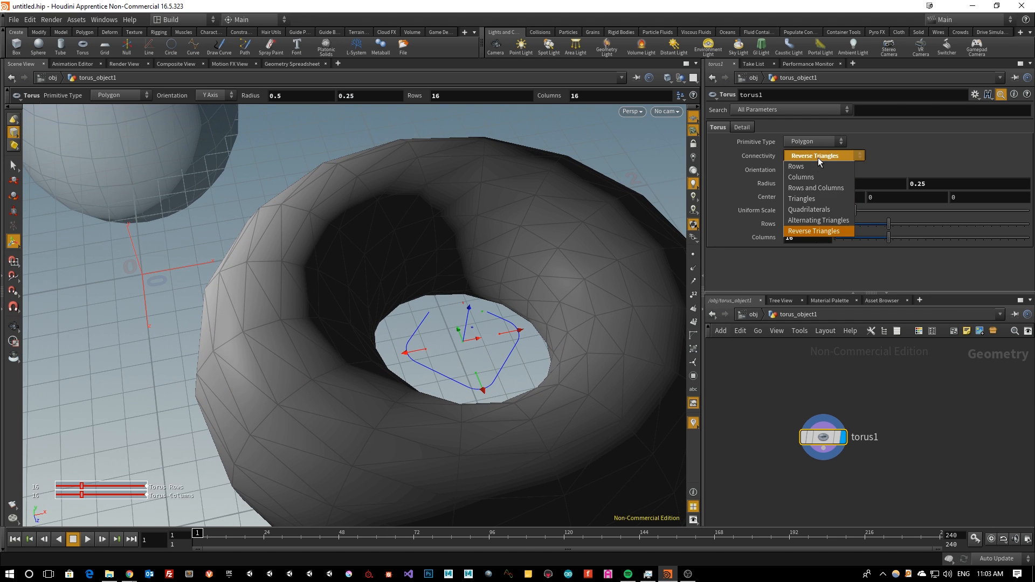
click(815, 199)
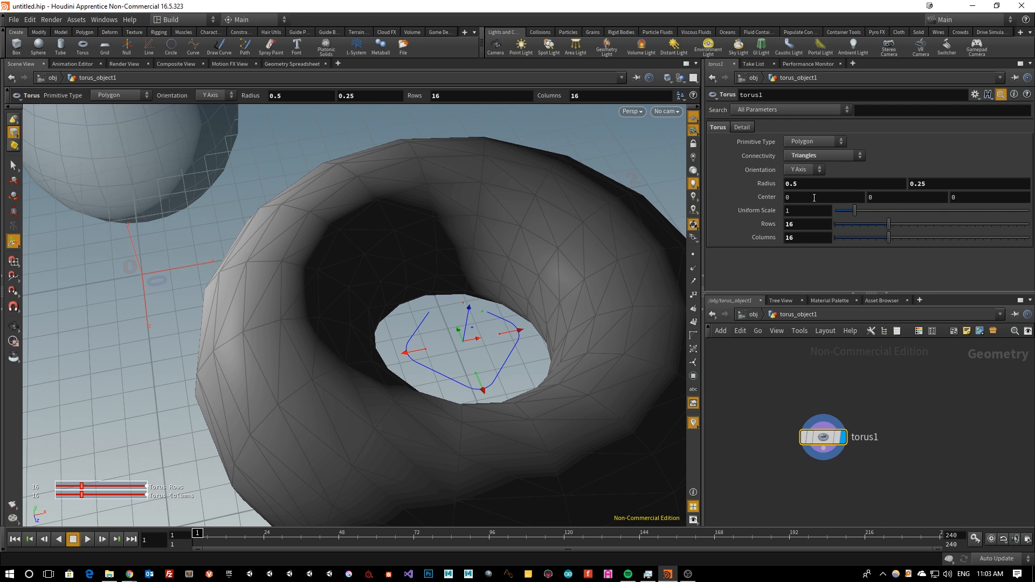
Step: Set torus1's connectivity to Quadrilaterals and inspect the whole torus from a distance
click(828, 157)
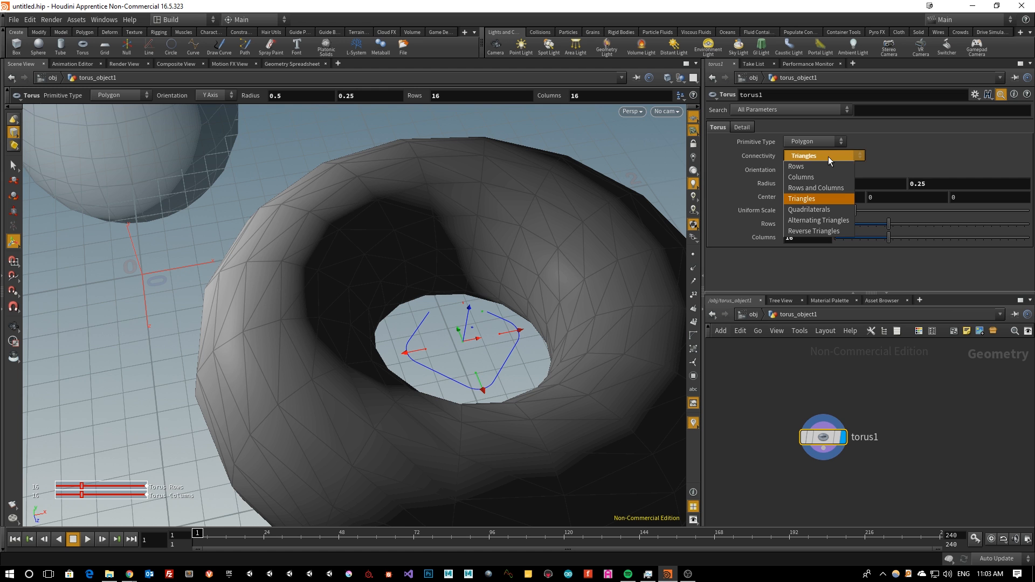
click(810, 210)
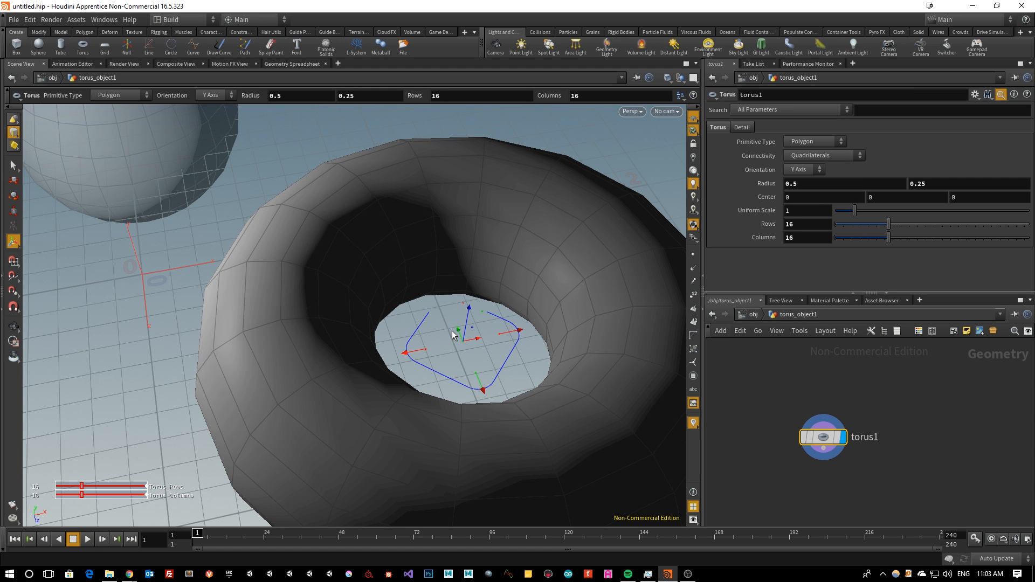
key(Escape)
scroll(453, 335, down, 3)
drag(358, 305, 257, 334)
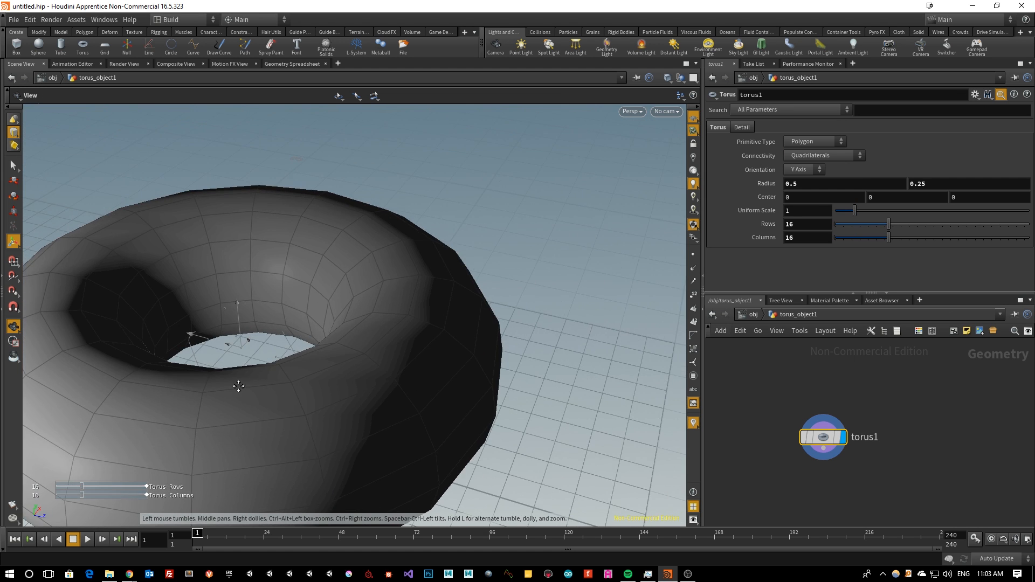
scroll(384, 364, down, 3)
key(Return)
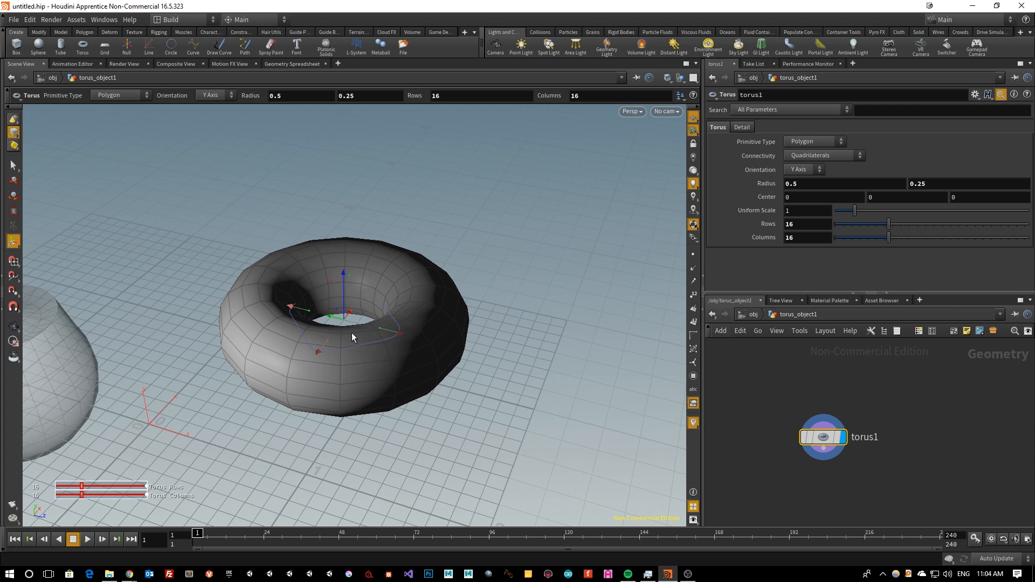
Step: Try the X Axis and Z Axis orientations on torus1, and return it to Y Axis
click(803, 169)
click(797, 181)
click(804, 172)
click(801, 201)
click(803, 170)
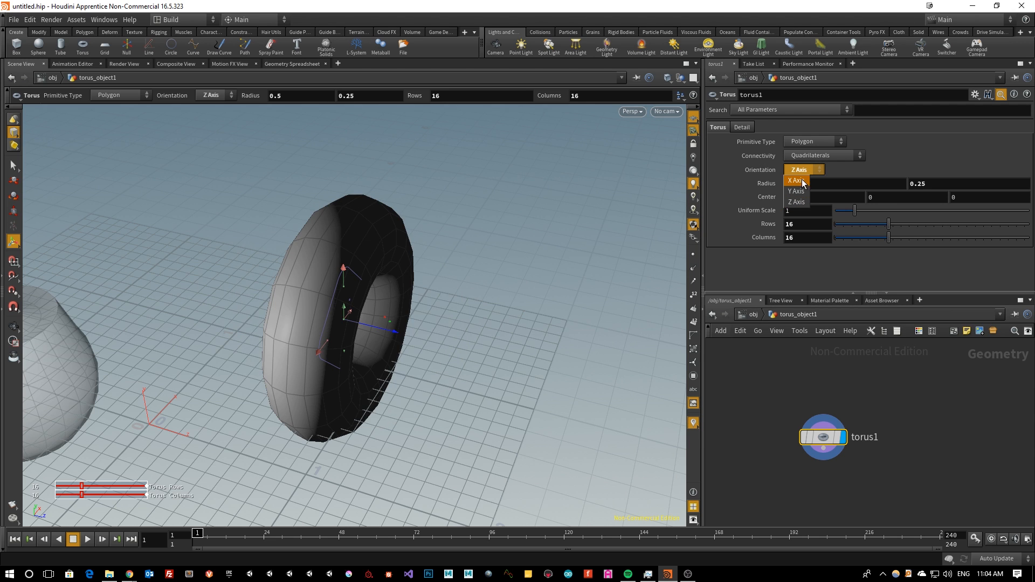
click(795, 192)
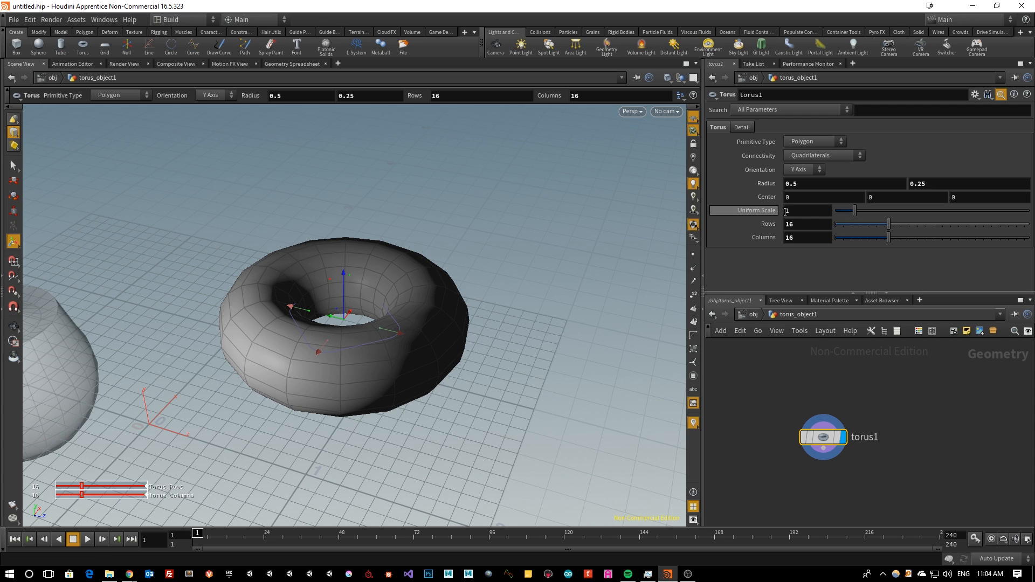
Step: Try a center X of 2 on torus1, reset it to 0, and bring up the value ladder for center X
click(821, 195)
text(2)
key(Return)
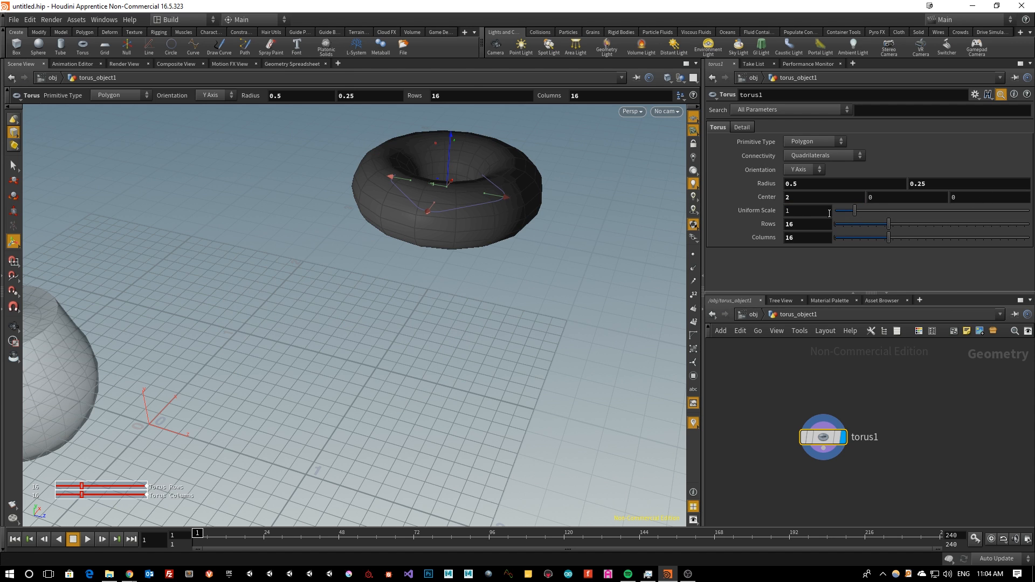
click(801, 201)
text(0)
key(Return)
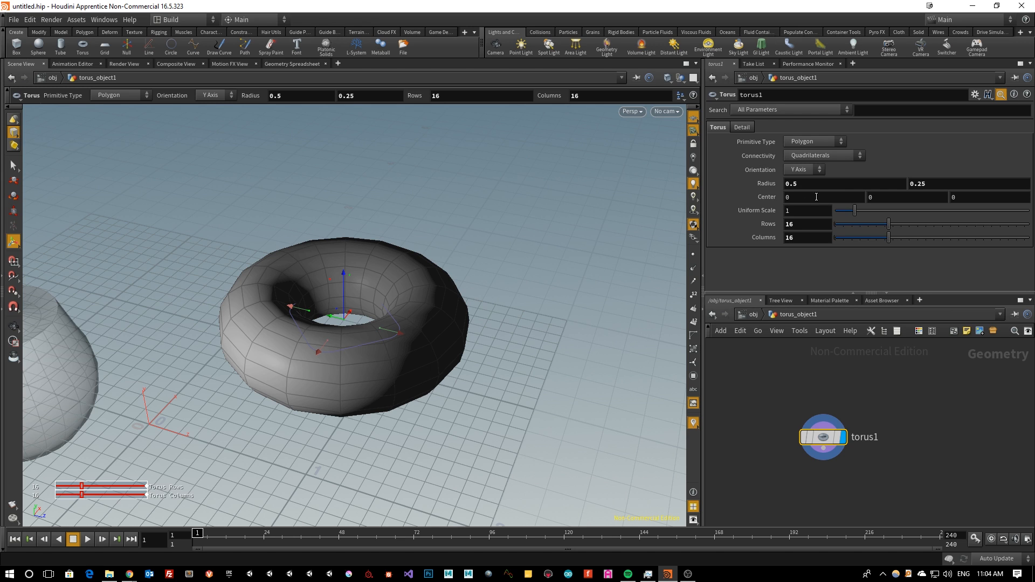
middle_drag(816, 197, 816, 197)
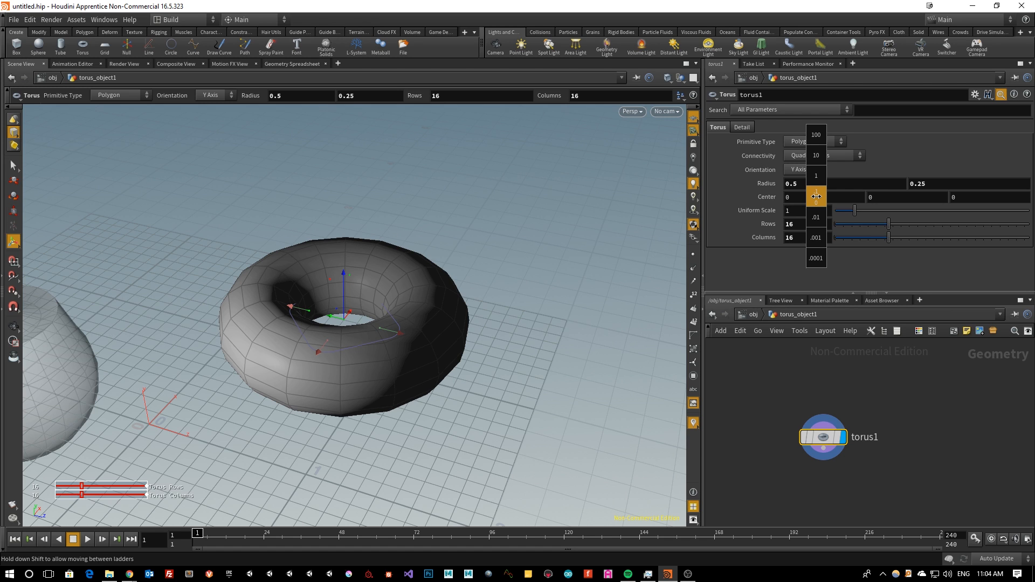
mouse_move(818, 197)
middle_down()
mouse_move(777, 197)
mouse_move(851, 197)
mouse_move(803, 197)
mouse_move(817, 197)
mouse_move(817, 172)
mouse_move(833, 173)
mouse_move(797, 172)
mouse_move(847, 156)
mouse_move(825, 157)
mouse_move(817, 221)
mouse_move(851, 220)
mouse_move(753, 212)
mouse_move(792, 213)
mouse_move(765, 233)
mouse_move(776, 234)
mouse_move(755, 234)
mouse_move(817, 254)
mouse_move(738, 268)
mouse_move(956, 256)
mouse_move(814, 254)
mouse_move(815, 195)
mouse_move(841, 253)
mouse_move(743, 255)
mouse_move(844, 267)
mouse_move(793, 261)
mouse_move(815, 237)
mouse_move(815, 213)
mouse_move(796, 201)
mouse_move(813, 209)
middle_up()
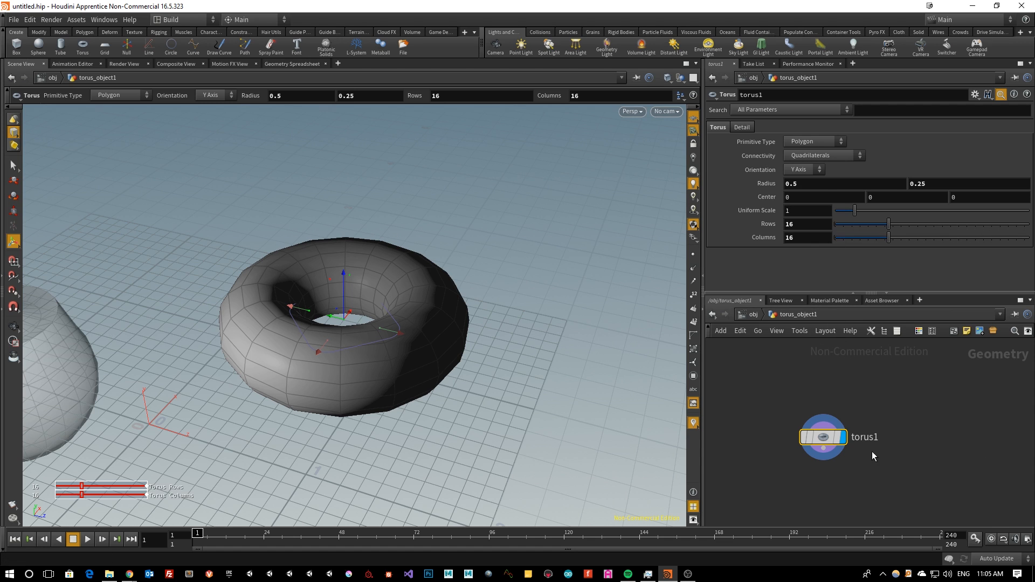
Step: Move the torus1 node aside in the torus_object1 network and delete it
drag(823, 437, 901, 420)
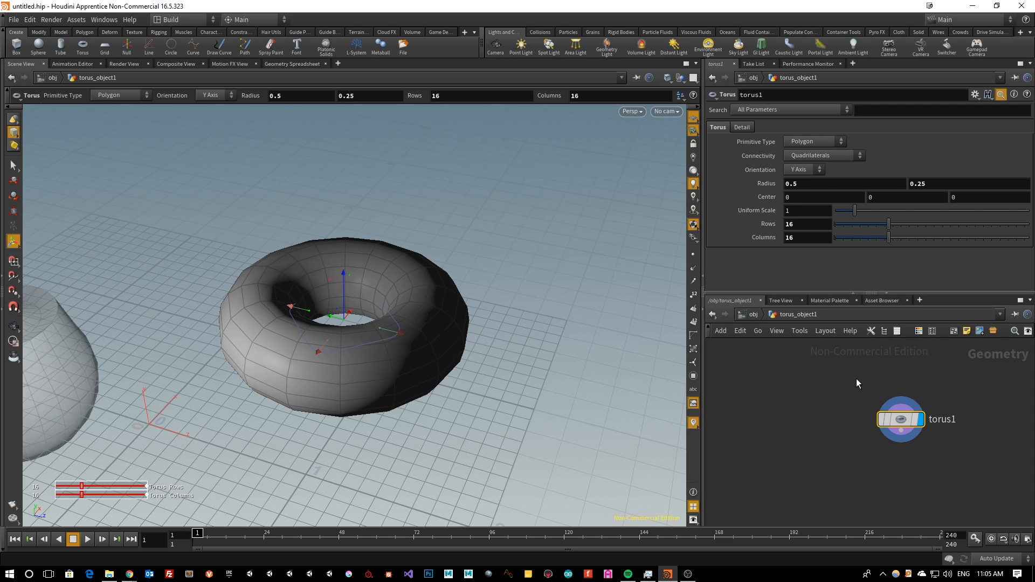
key(Delete)
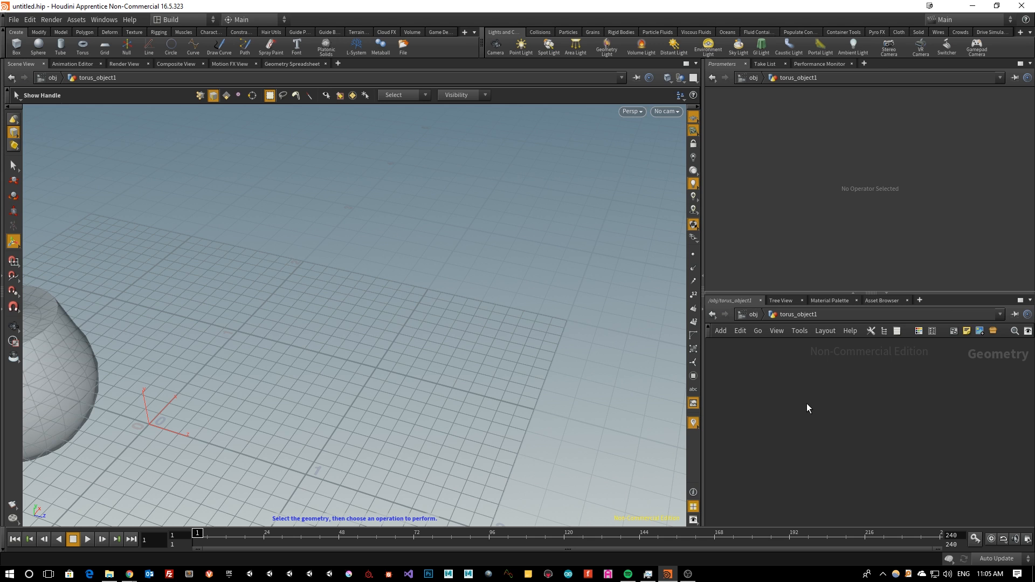
Step: Add a Sphere node to the empty torus_object1 network and inspect the sphere from a lower angle
key(Tab)
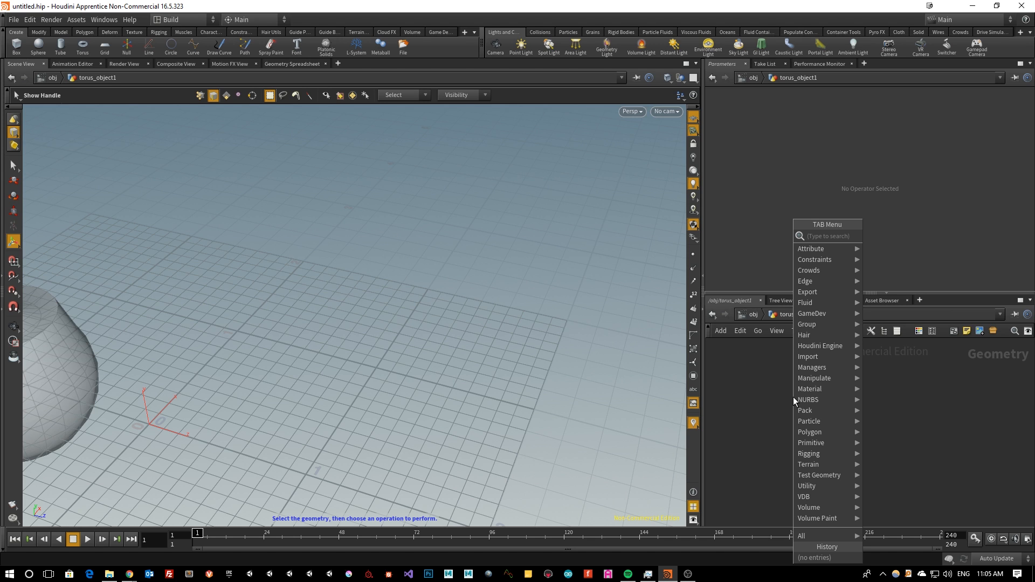
key(Escape)
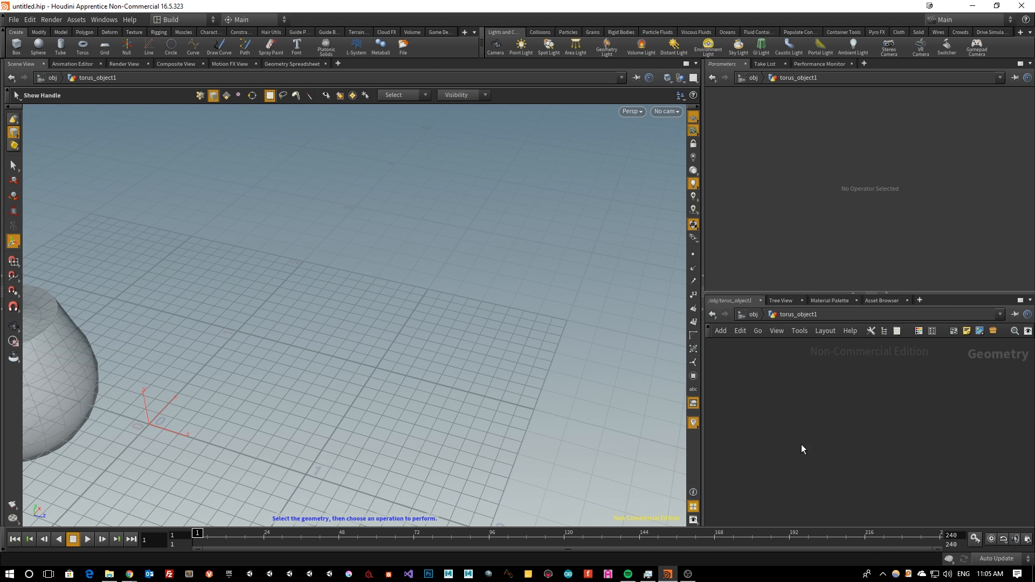
key(Tab)
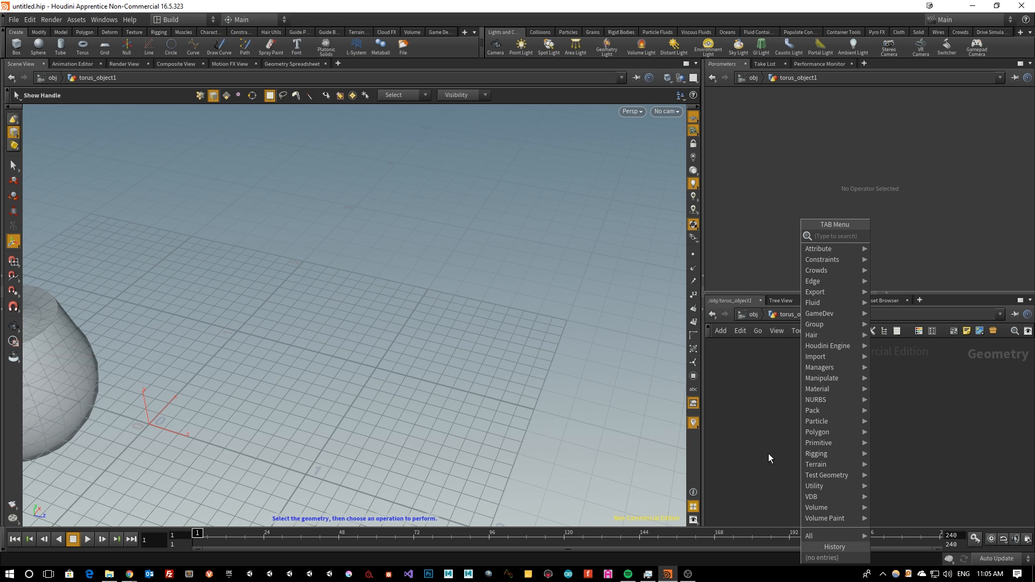
text(sph)
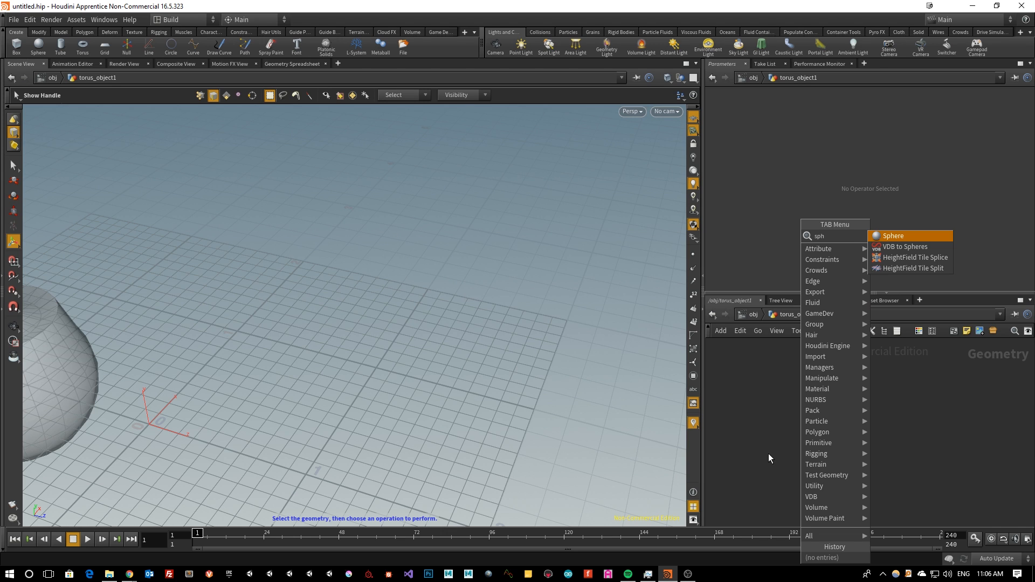
click(898, 235)
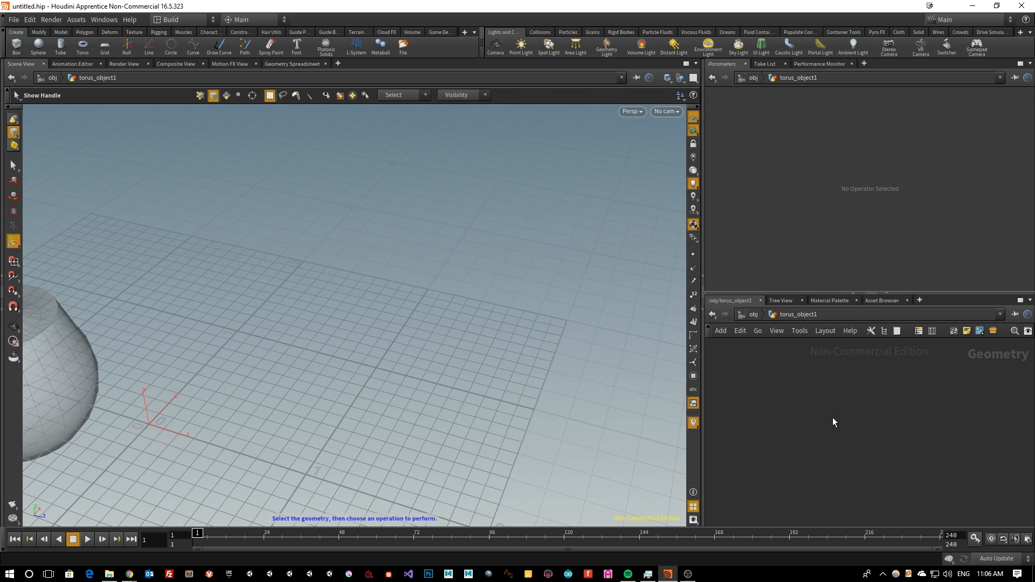
click(832, 417)
key(s)
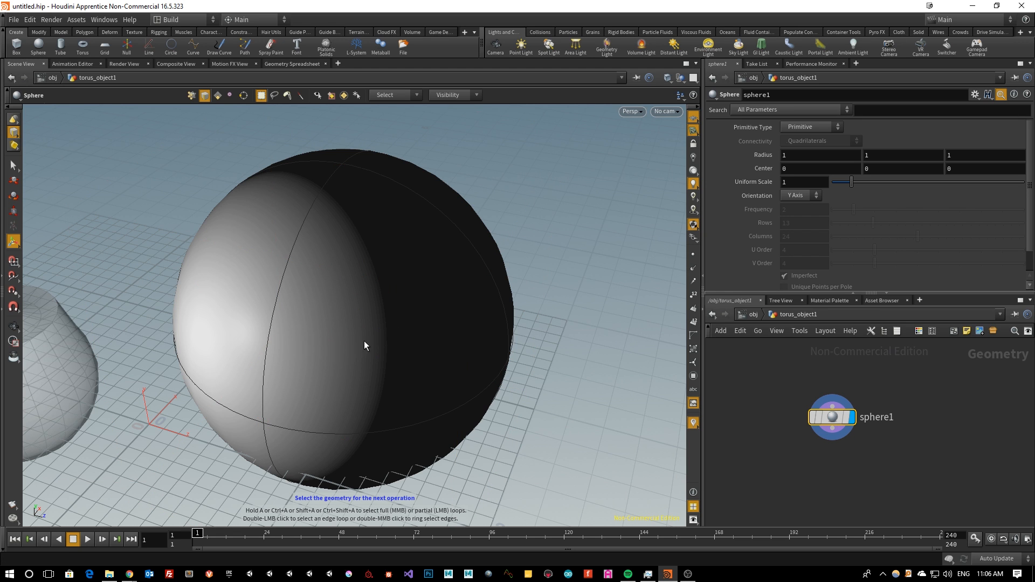
key(Escape)
drag(462, 346, 344, 270)
key(s)
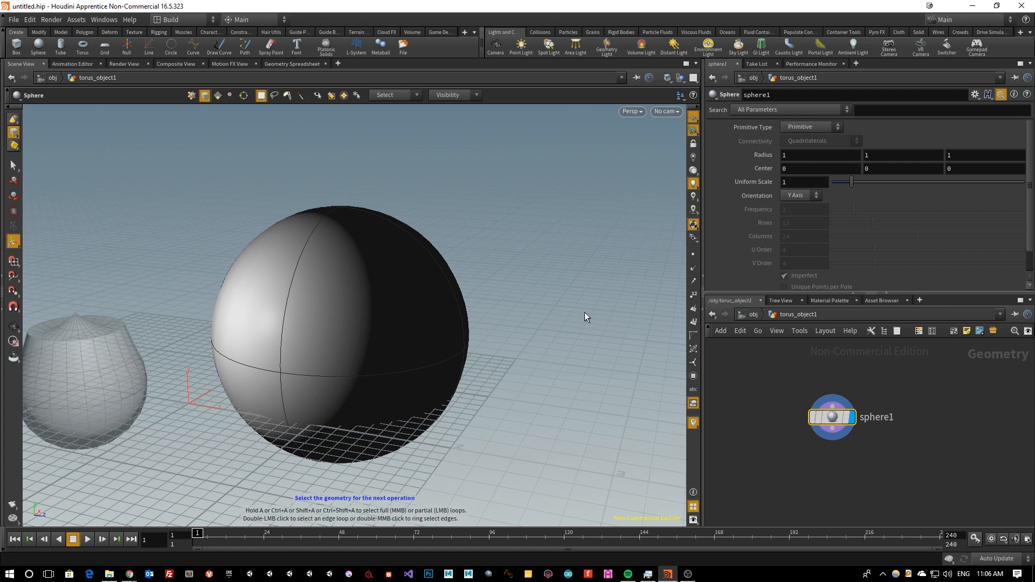
Step: Set sphere1's primitive type to Polygon and its frequency to 10
click(800, 127)
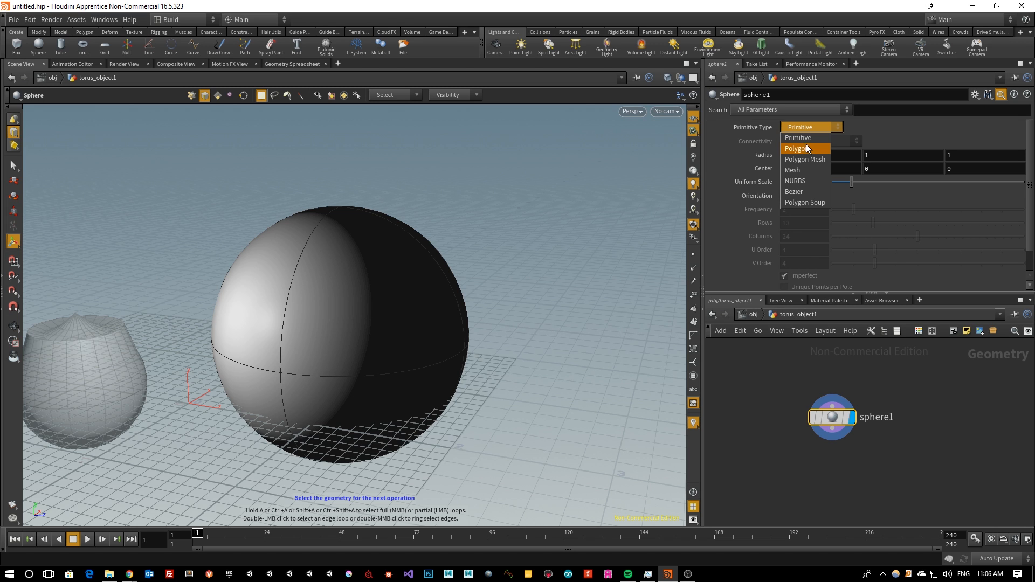
click(808, 147)
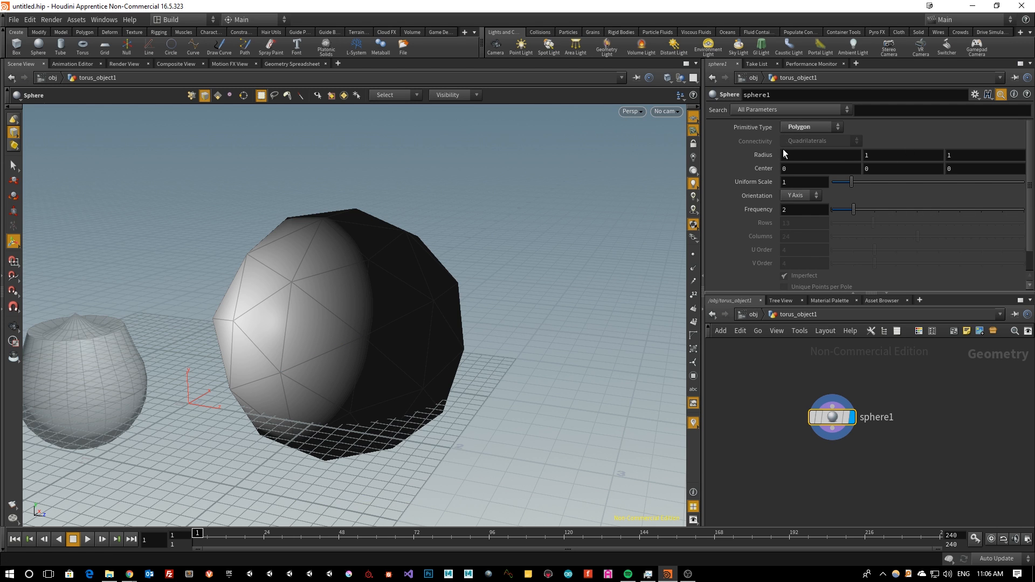
drag(852, 211, 1033, 215)
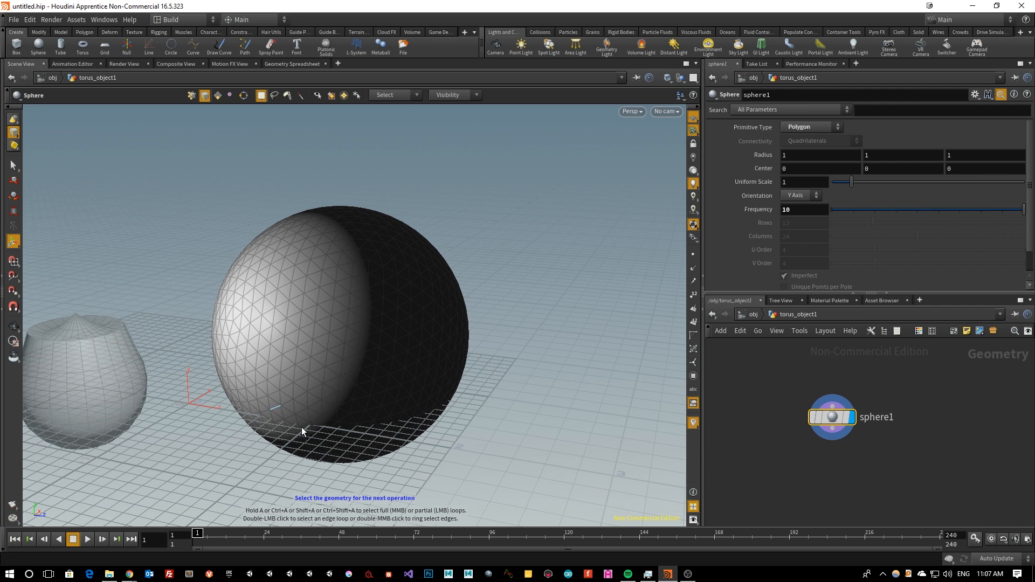
Step: Try a frequency of 15 on sphere1, and return it to 10
click(802, 209)
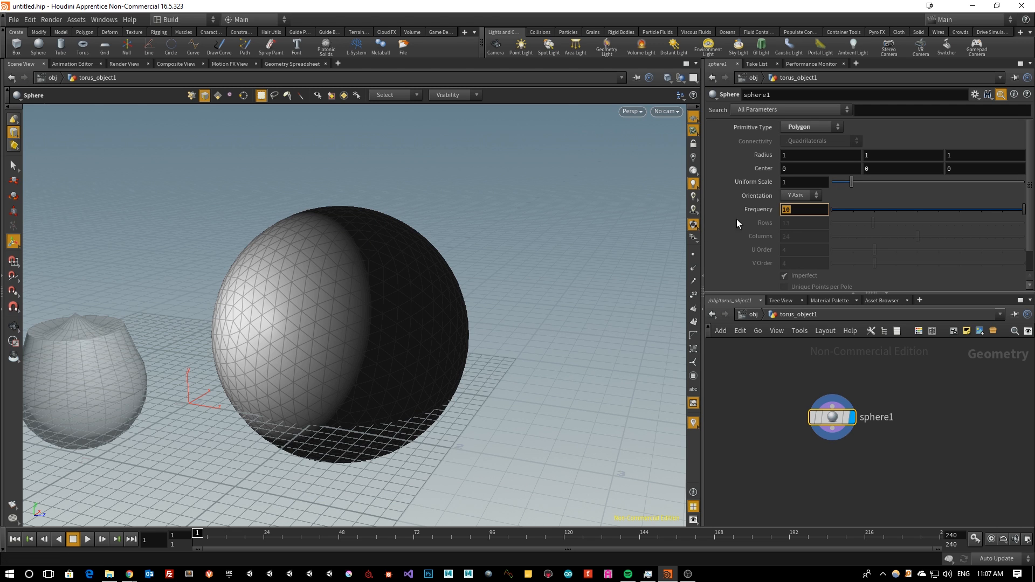
text(15)
key(Return)
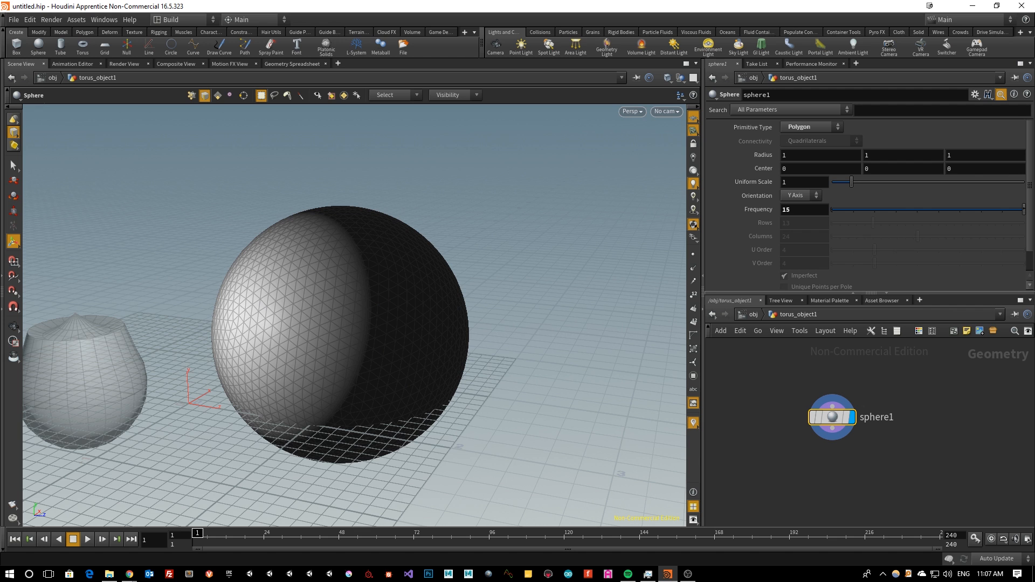
mouse_move(1020, 212)
mouse_down()
mouse_move(871, 205)
mouse_move(1016, 222)
mouse_up()
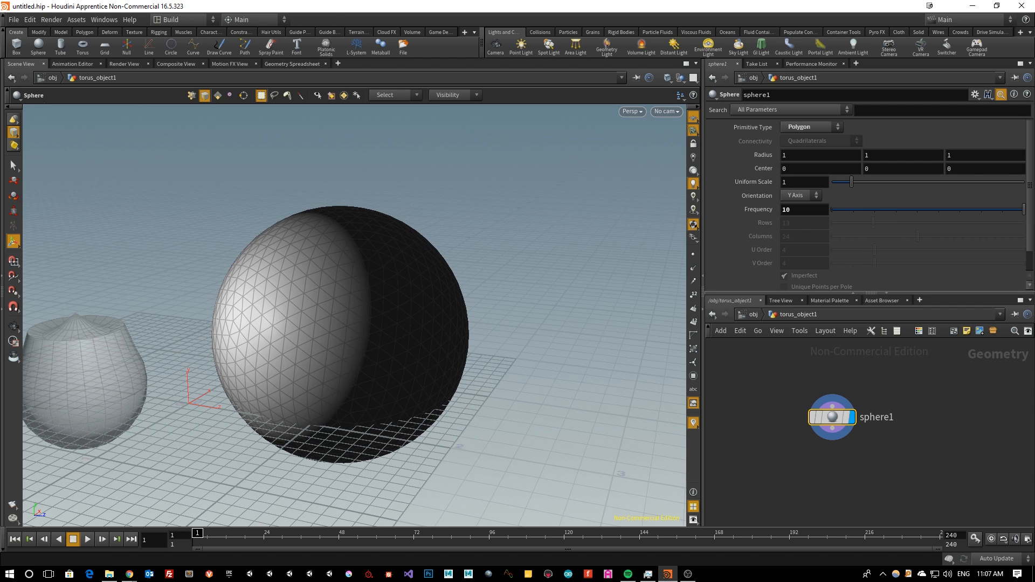
Step: Set sphere1's frequency to 25, beyond the slider's range
click(803, 209)
key(BackSpace)
key(BackSpace)
text(25)
key(Return)
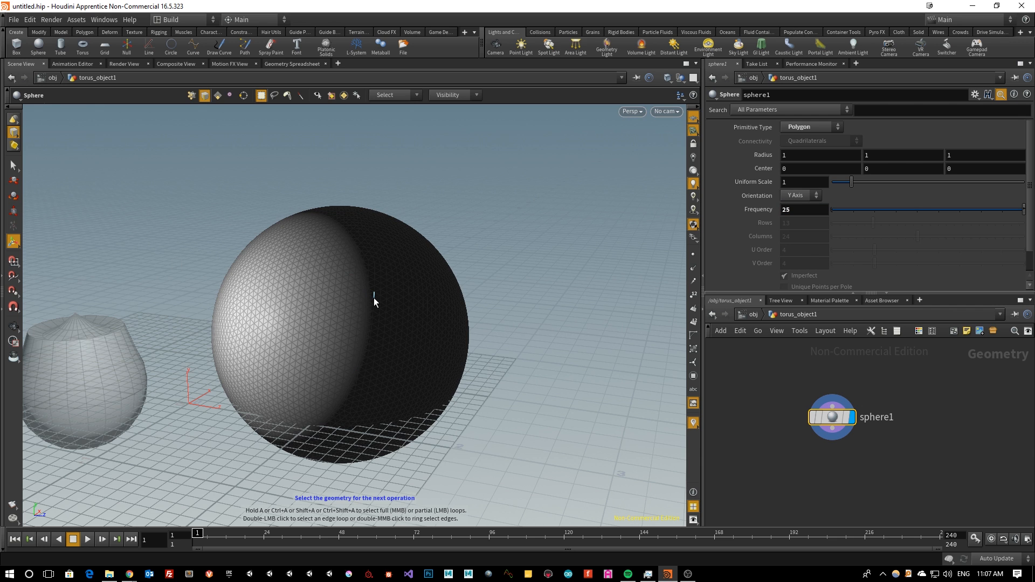
Step: Lower sphere1's frequency to 7 and change its primitive type to Polygon Mesh
drag(954, 209, 948, 208)
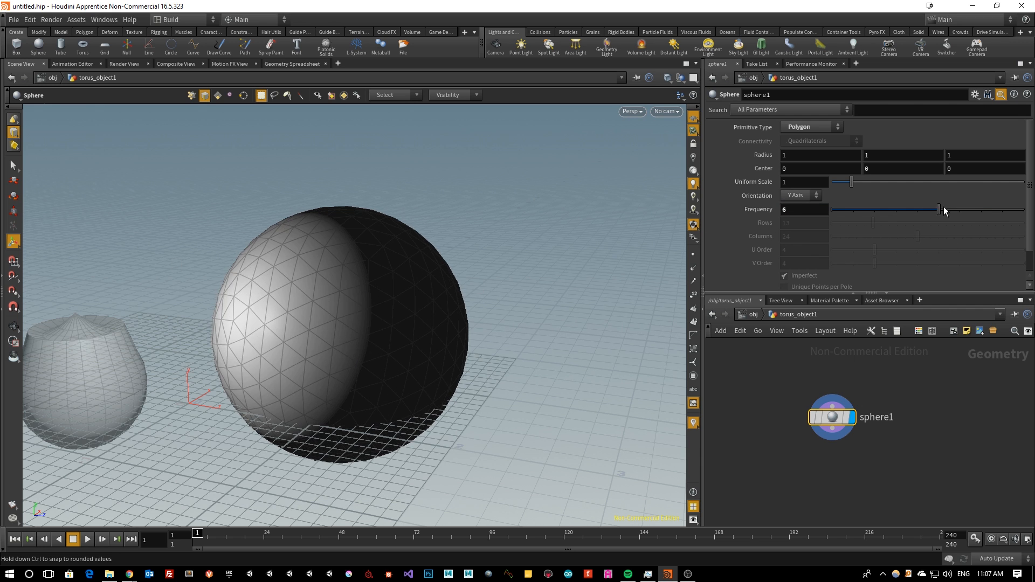
click(811, 126)
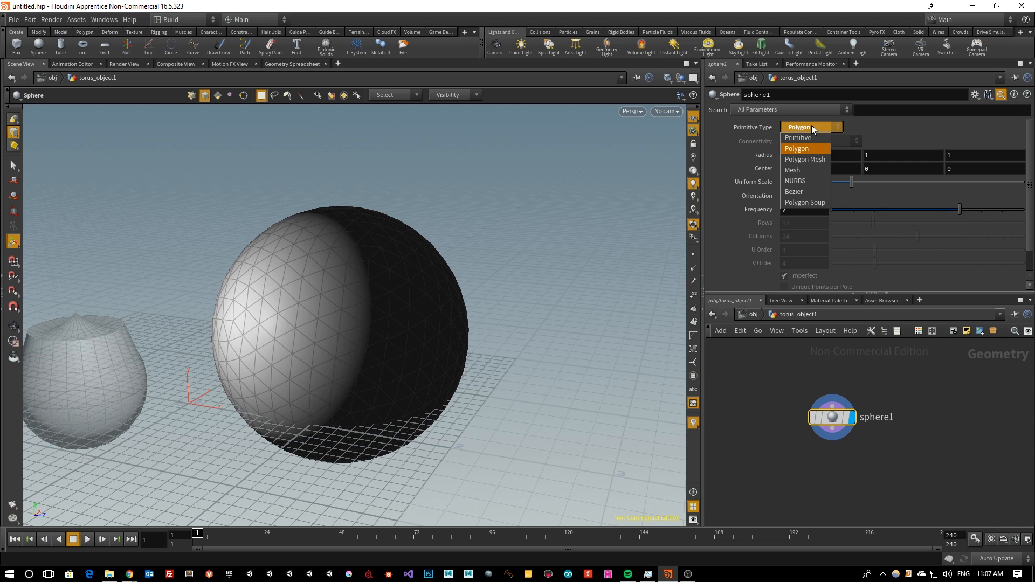
click(806, 159)
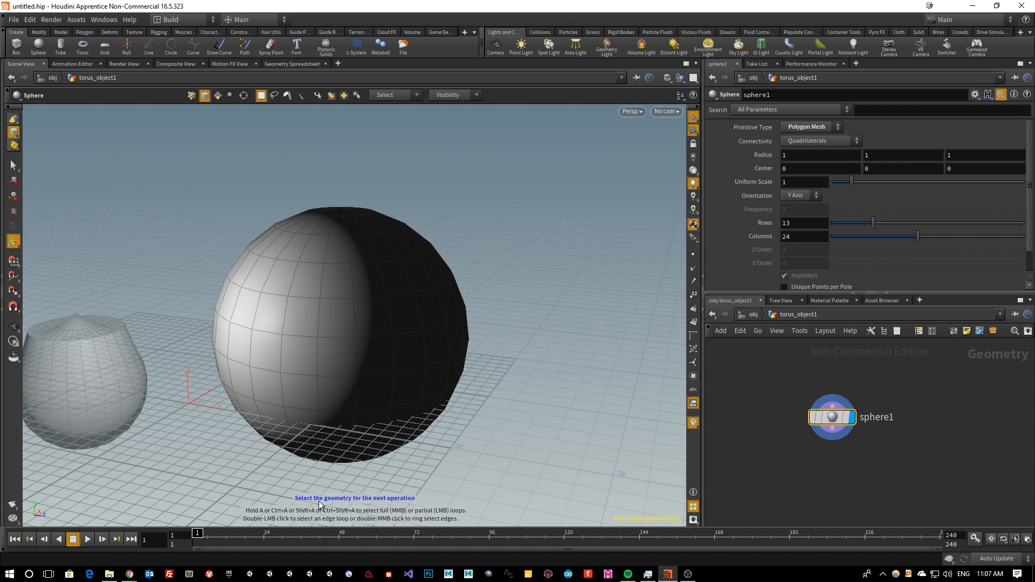
Step: Inspect the sphere's upper pole from above and switch the viewport lighting to headlight only
double_click(318, 455)
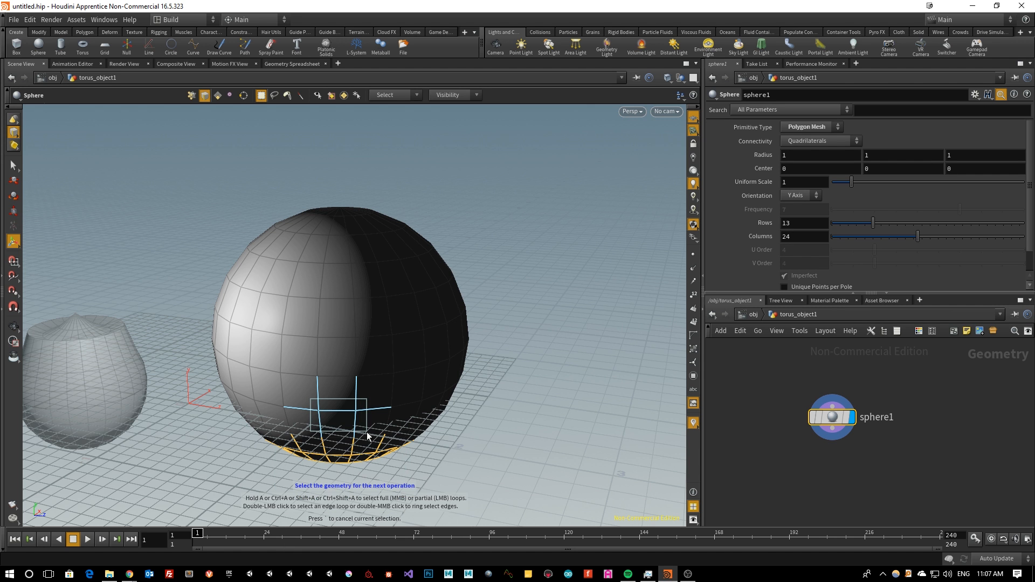
click(553, 385)
key(Escape)
drag(529, 319, 364, 382)
scroll(364, 382, up, 3)
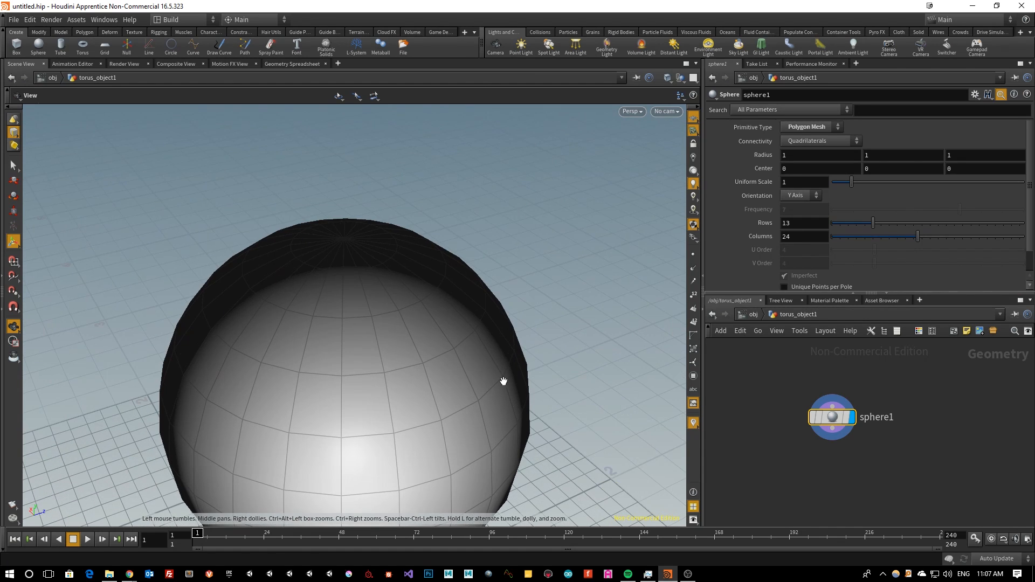
key(s)
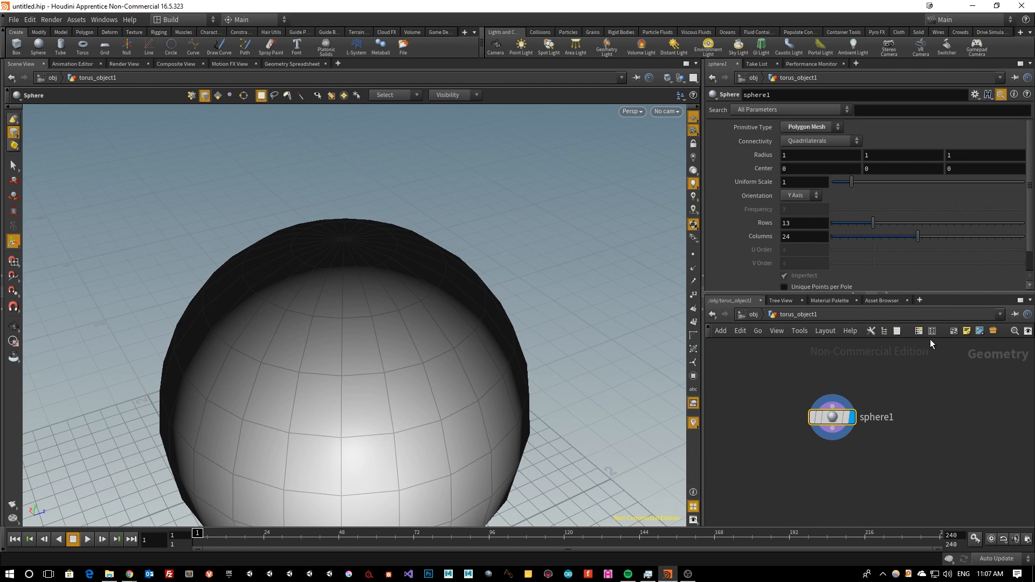
click(693, 171)
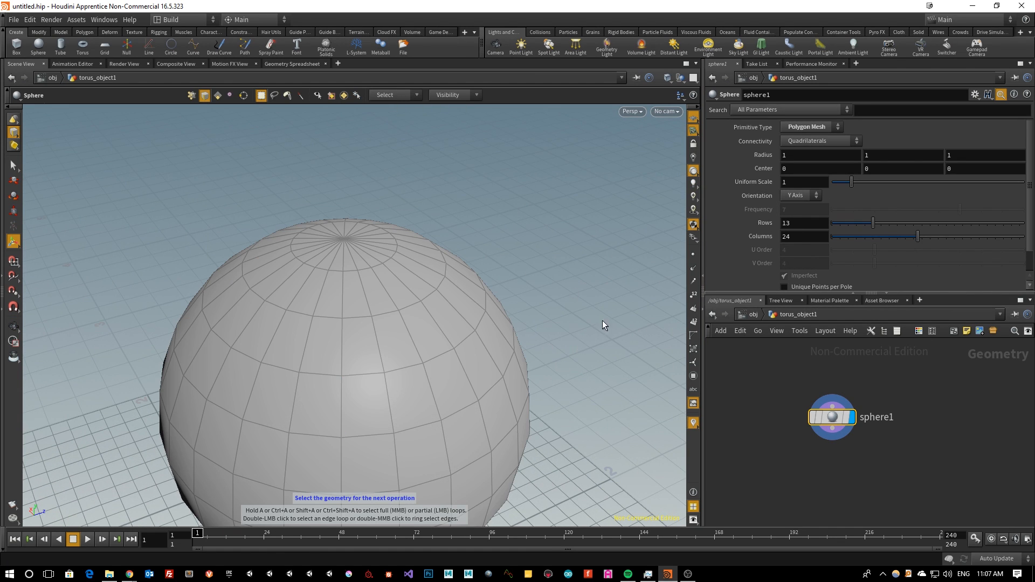
Step: Set sphere1's rows to 17 and columns to 16, and inspect the mesh
mouse_move(873, 223)
mouse_down()
mouse_move(906, 236)
mouse_move(884, 235)
mouse_move(911, 231)
mouse_move(878, 224)
mouse_move(889, 224)
mouse_up()
key(Escape)
drag(391, 360, 411, 291)
key(Return)
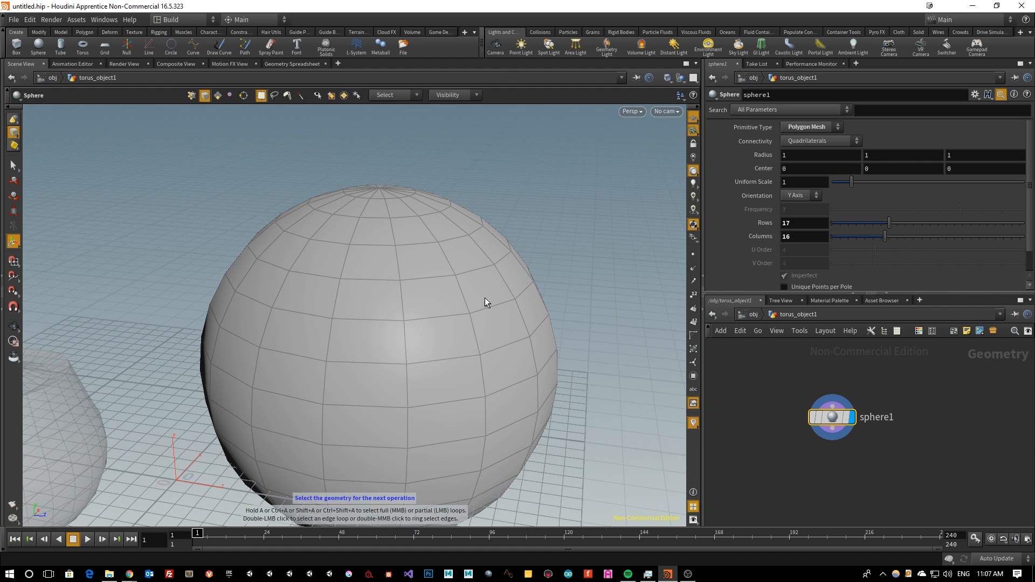
Step: Try the X Axis and Z Axis orientations on sphere1, and return it to Y Axis
click(797, 196)
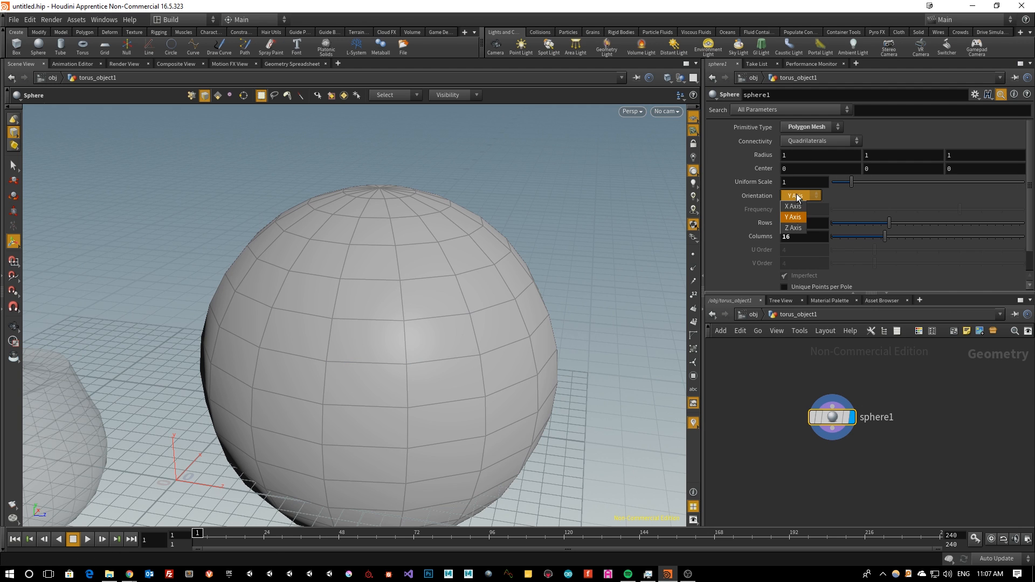
click(796, 206)
click(798, 198)
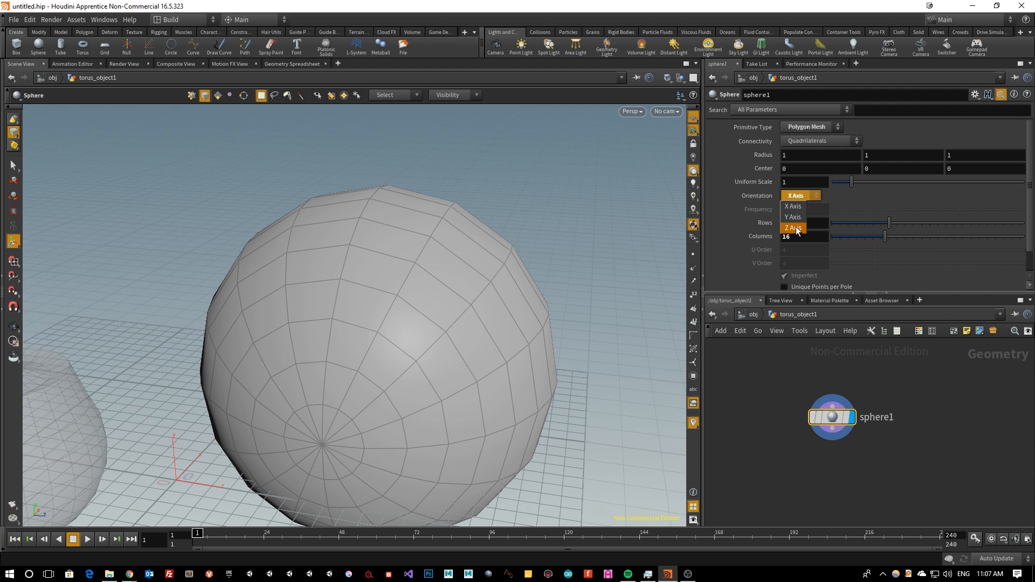
click(794, 228)
click(800, 195)
click(793, 217)
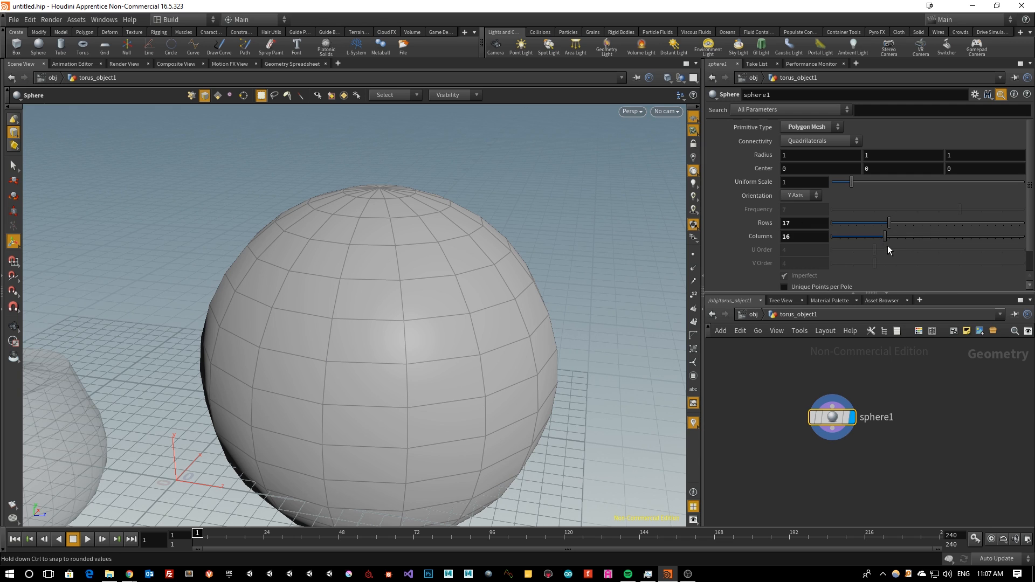
Step: Try sphere1 without Triangular Poles and restore the option
scroll(887, 246, down, 1)
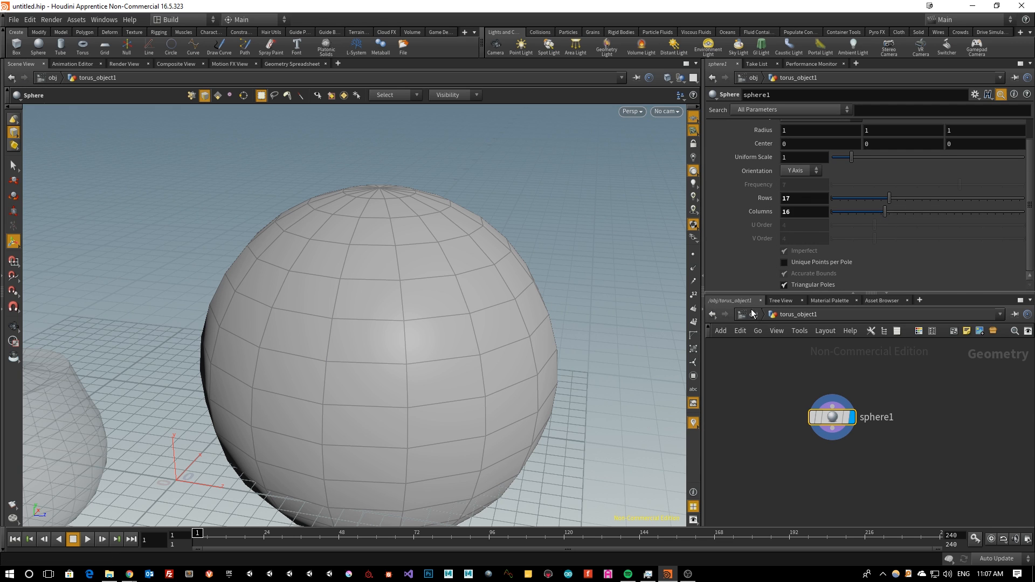
click(785, 285)
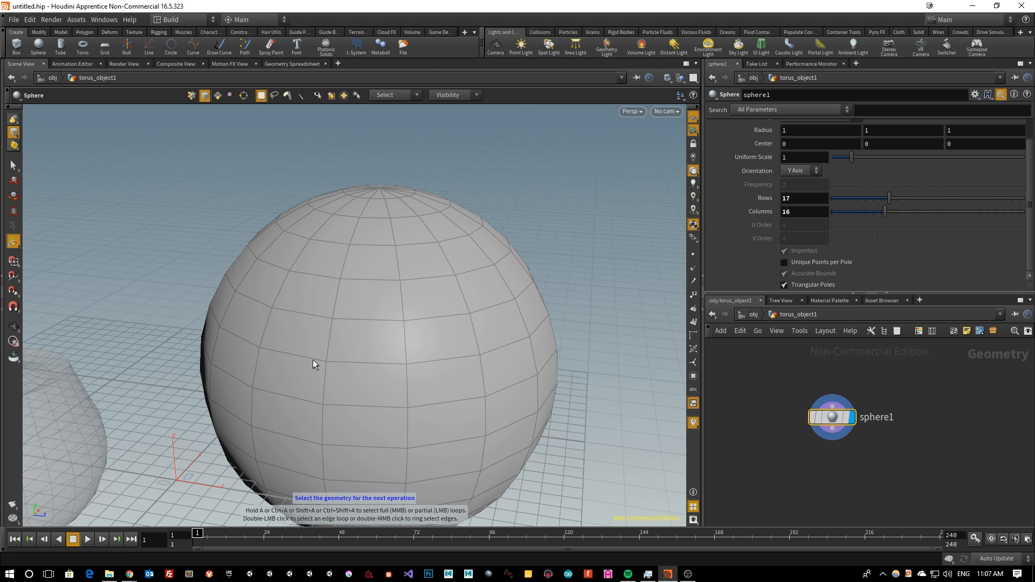
scroll(923, 242, up, 2)
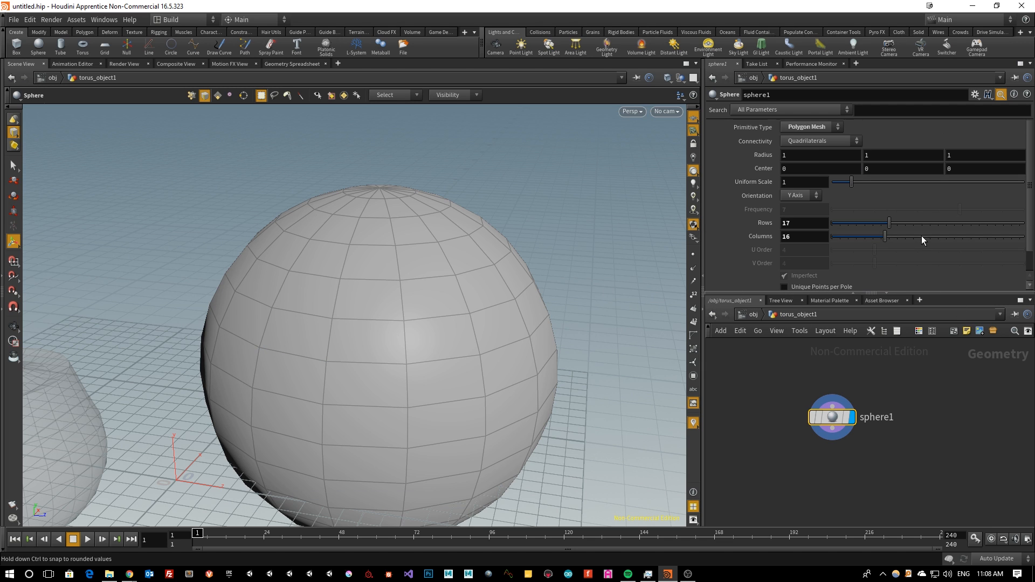
Step: Try the Mesh, NURBS, Bezier and Polygon Soup primitive types on sphere1
click(812, 127)
click(802, 170)
click(804, 126)
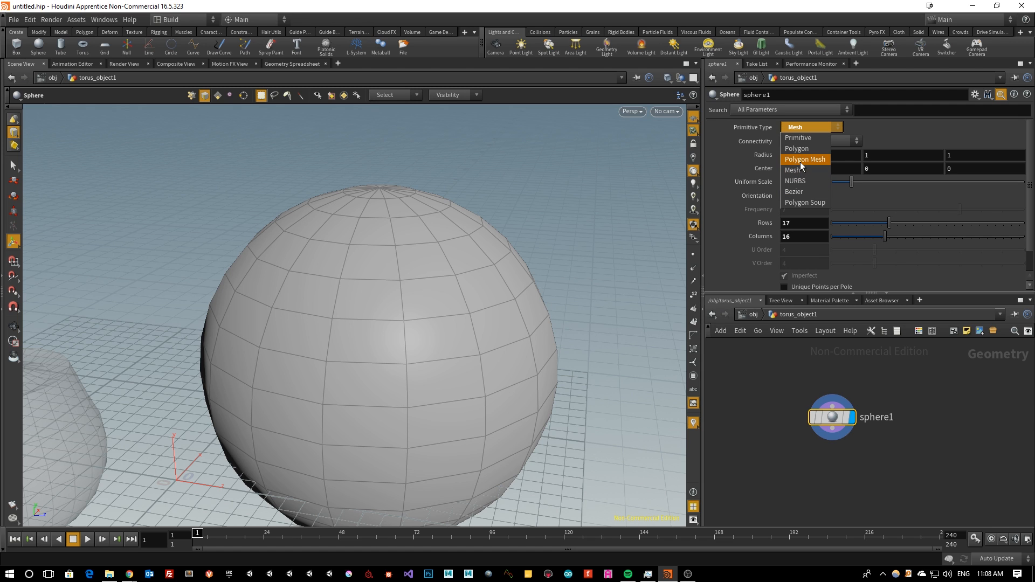
click(804, 180)
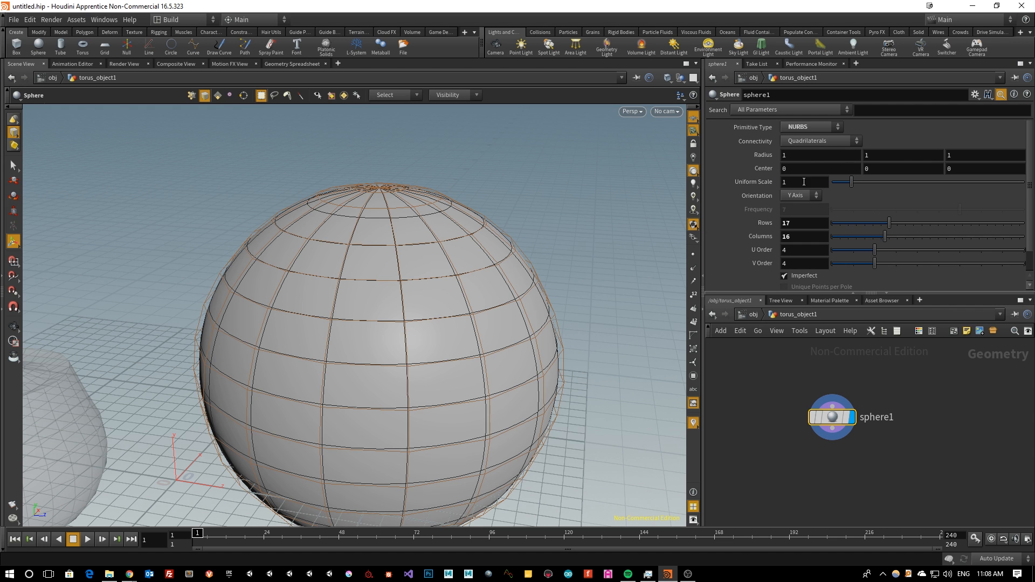
click(808, 128)
click(801, 192)
click(803, 129)
click(802, 202)
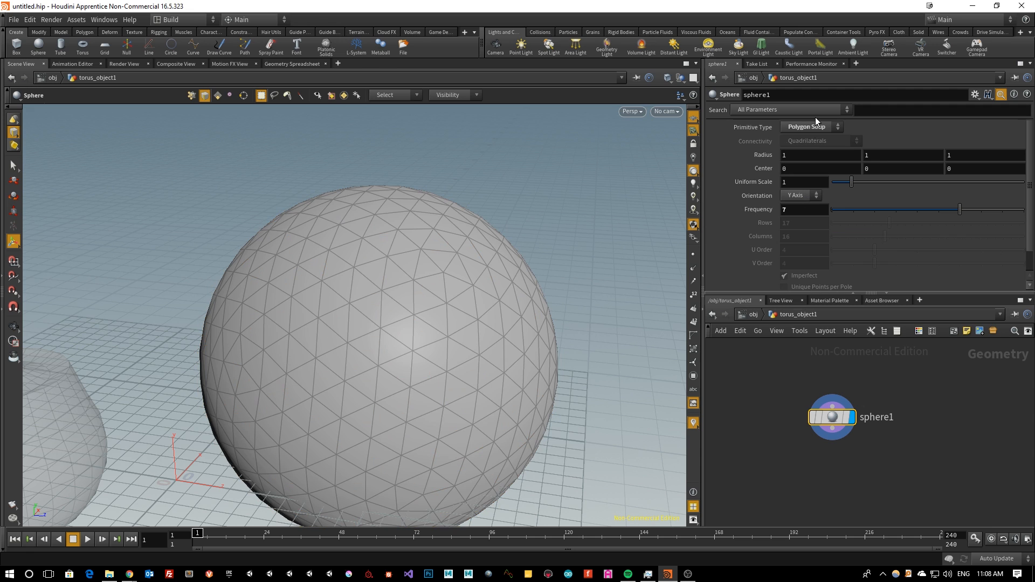
Step: Compare the Polygon primitive type on sphere1, and set the type back to Polygon Mesh
click(801, 127)
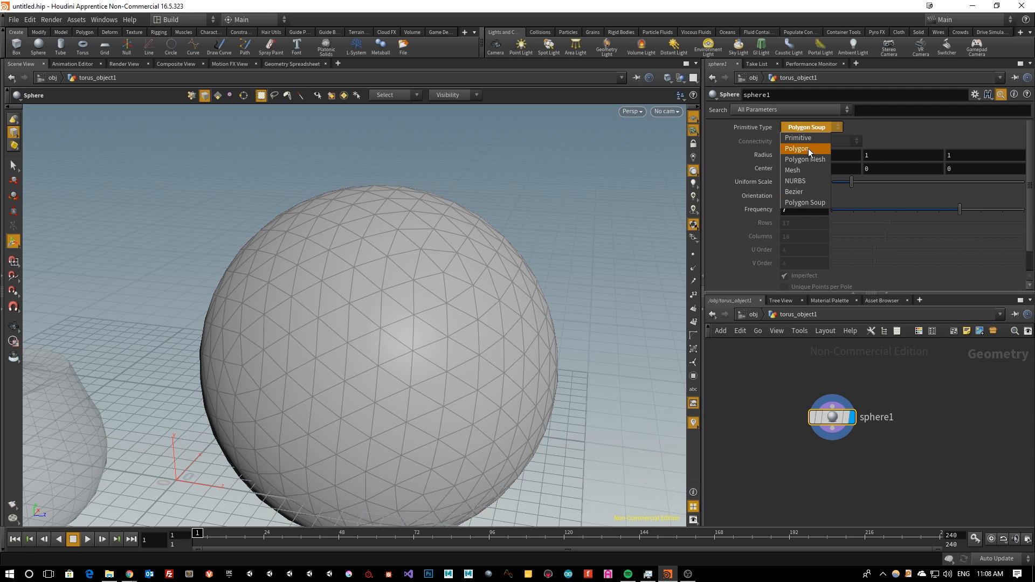
click(812, 148)
click(803, 128)
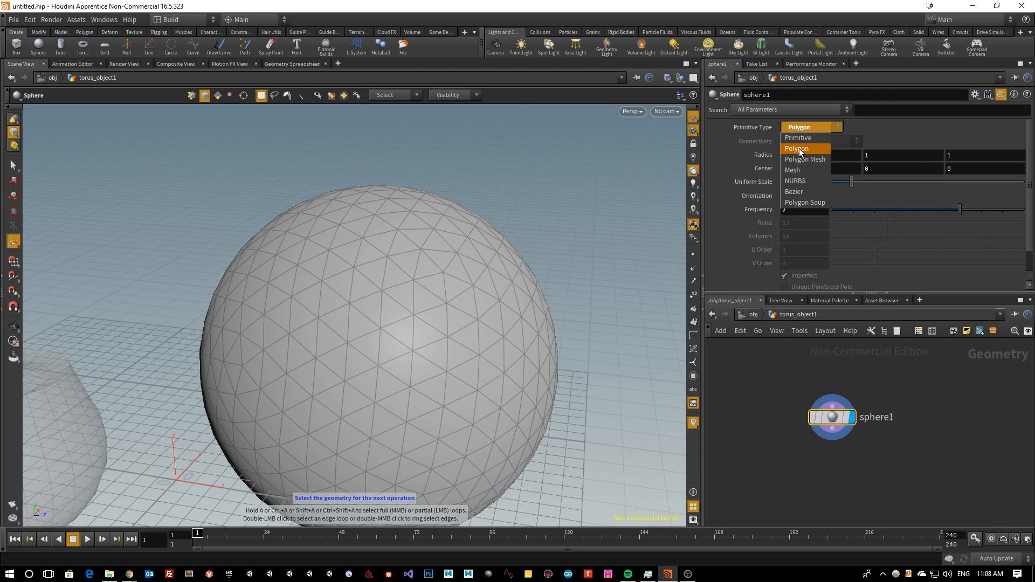
click(797, 159)
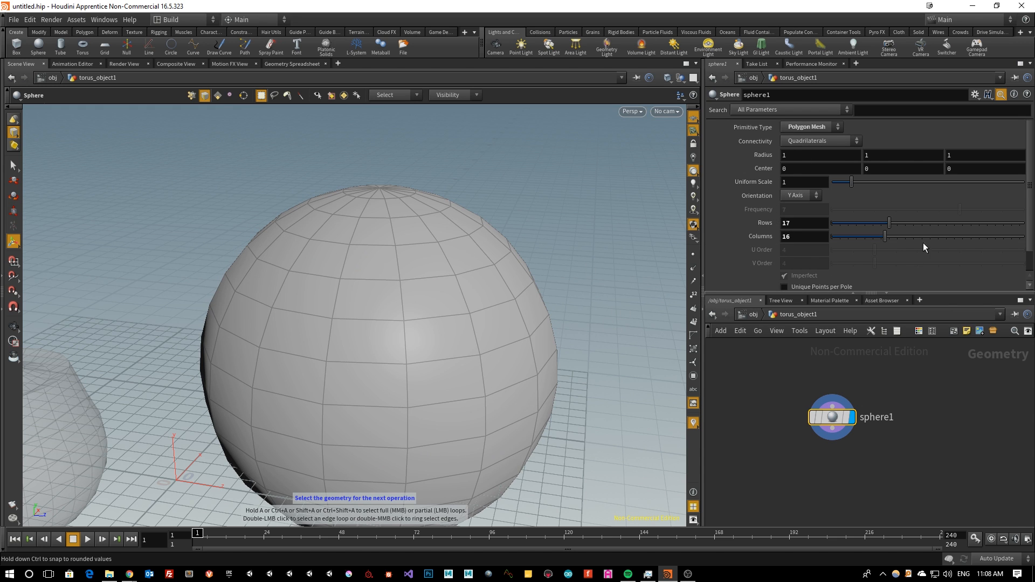
Step: Set sphere1's rows to 24 and columns to 38, and inspect the denser sphere
drag(905, 221, 975, 234)
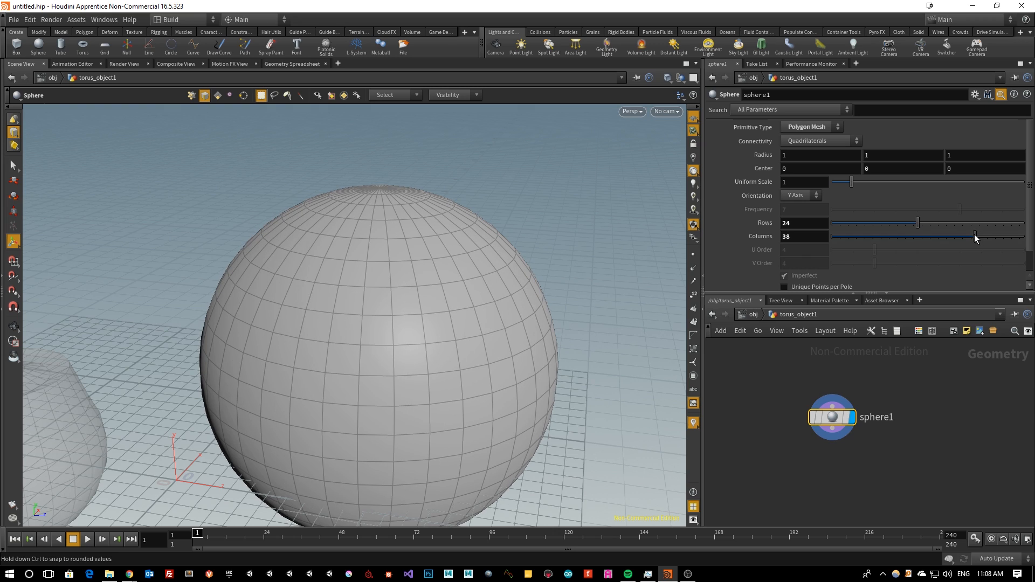
key(Escape)
drag(524, 368, 310, 460)
drag(471, 409, 658, 450)
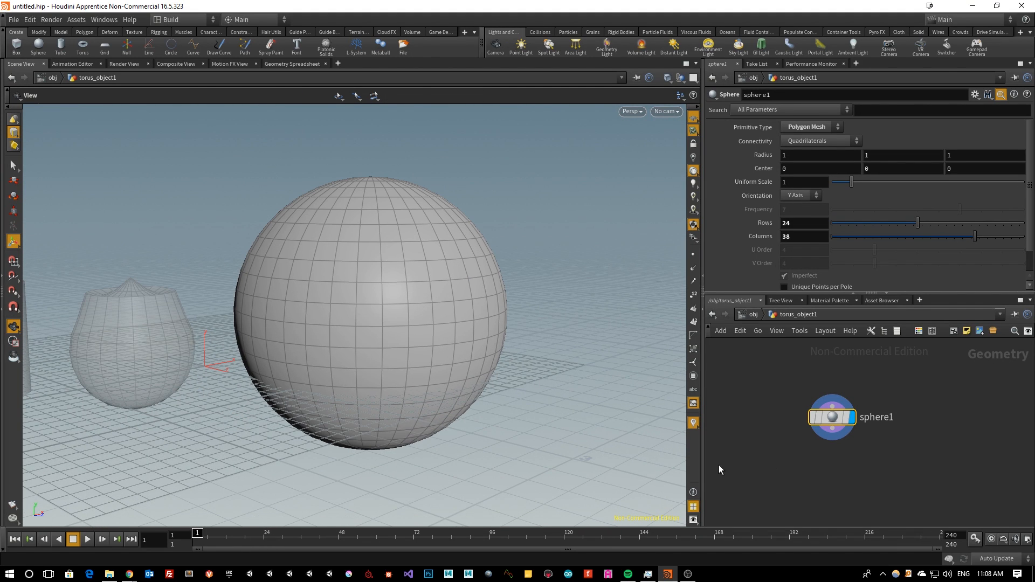
key(s)
Step: Add a Twist node below sphere1 and wire sphere1's output into its input
drag(847, 437, 800, 402)
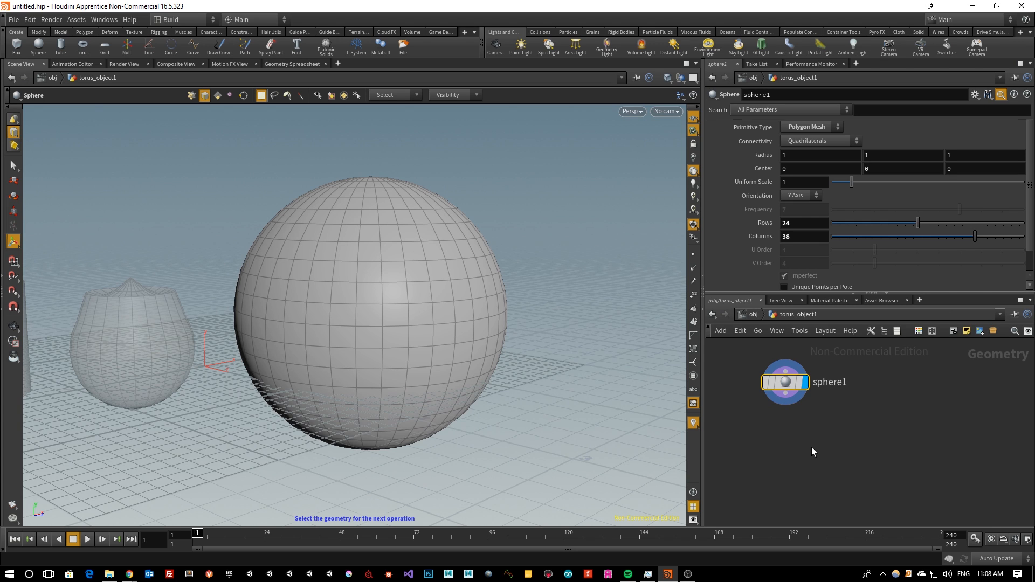
key(Tab)
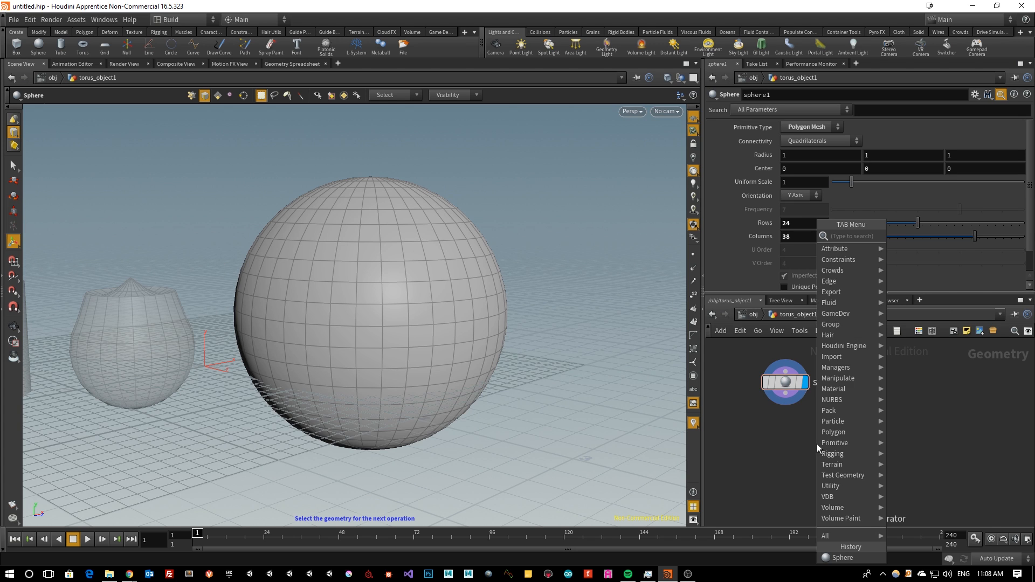
text(twis)
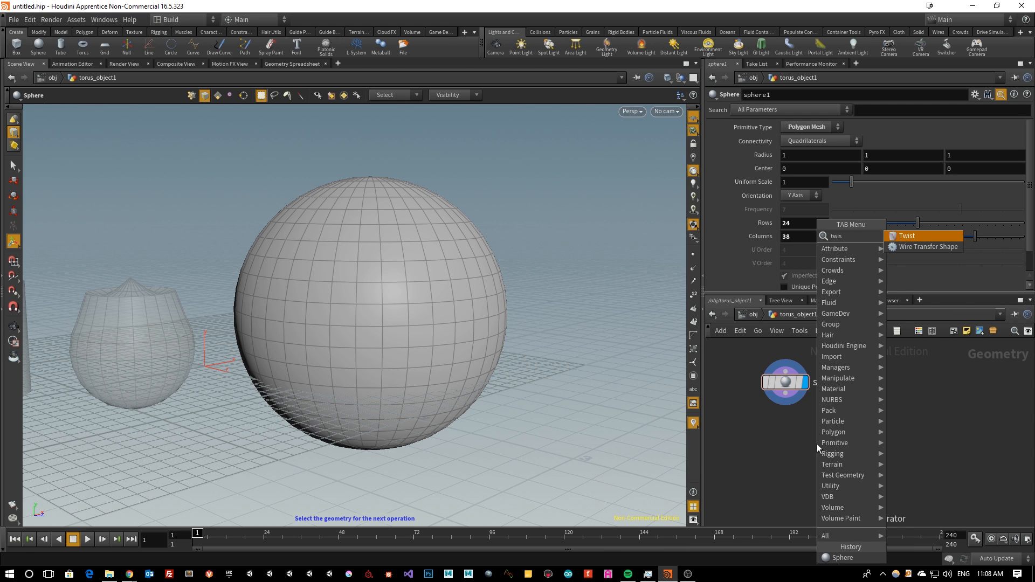
key(Return)
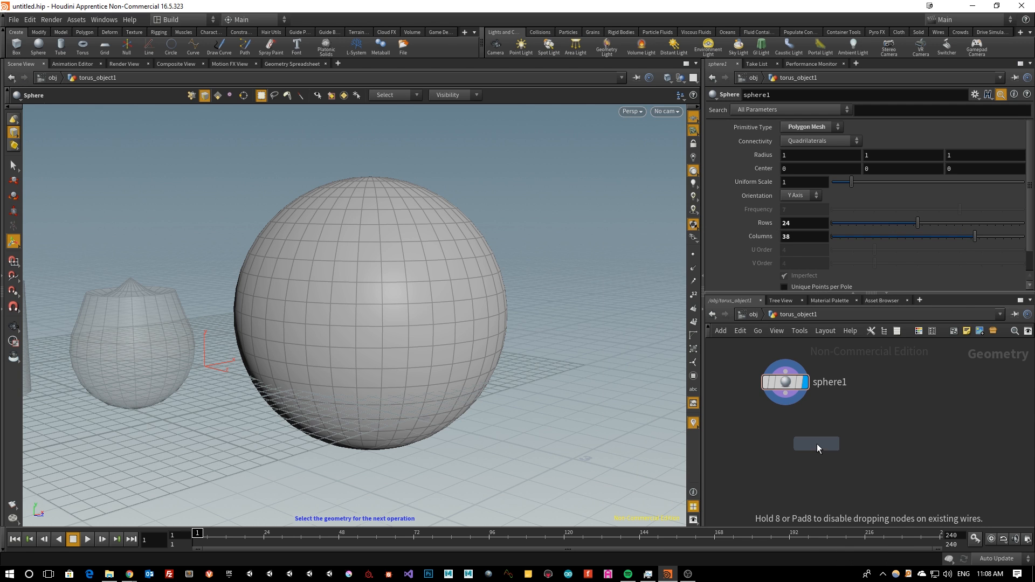
click(816, 444)
drag(825, 445, 785, 459)
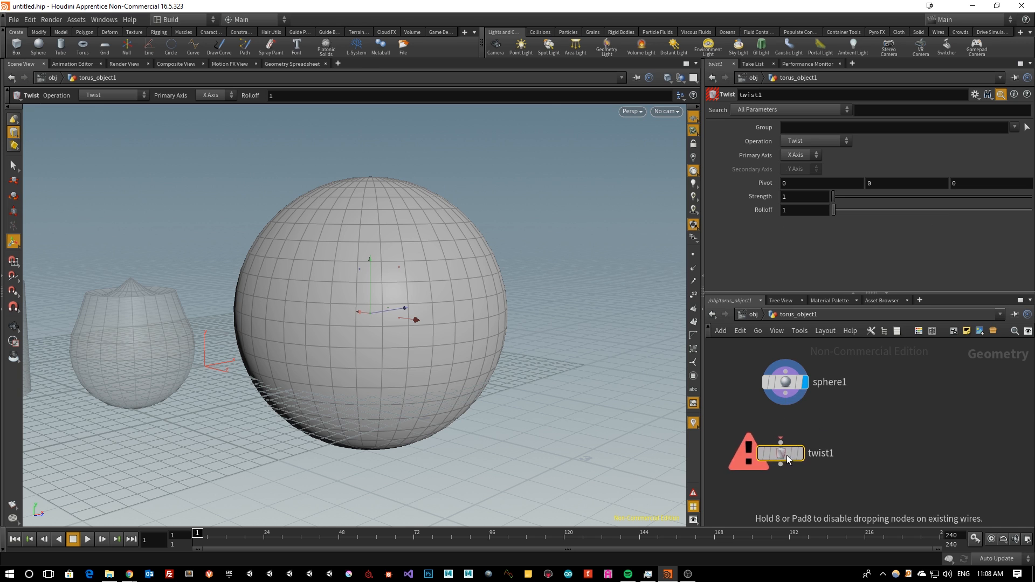
drag(785, 394, 808, 454)
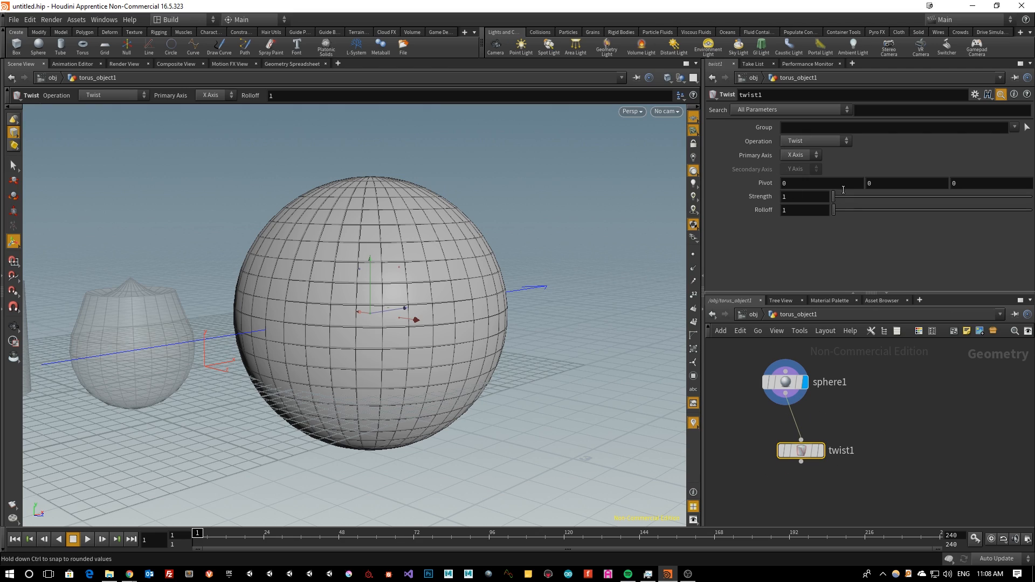
Step: Set twist1's primary axis to Y Axis and strength to 0, and turn on the node's display flag
drag(834, 197, 836, 217)
click(798, 156)
click(792, 177)
mouse_move(833, 196)
mouse_down()
mouse_move(862, 199)
mouse_move(838, 198)
mouse_move(832, 210)
mouse_up()
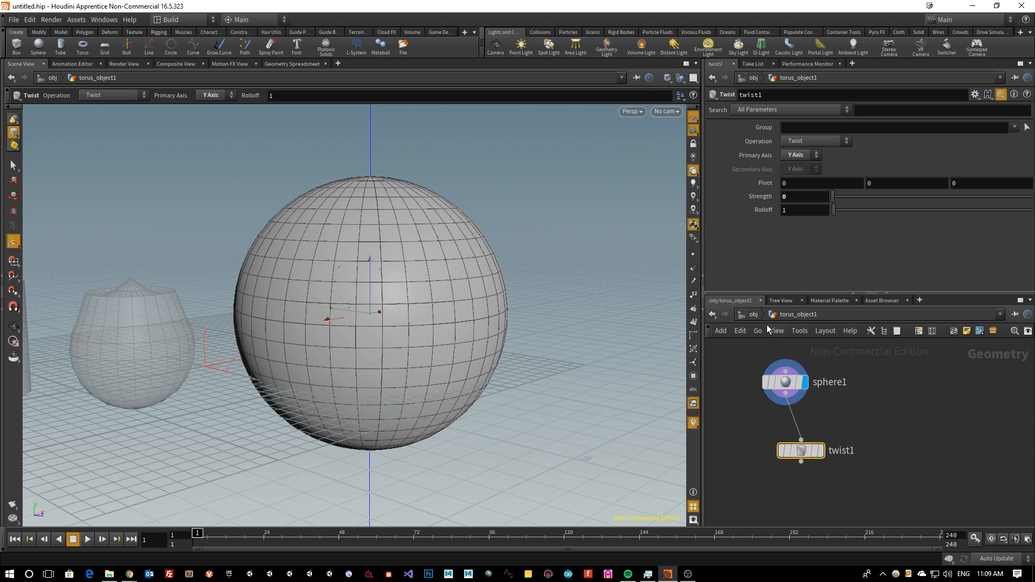
mouse_move(815, 459)
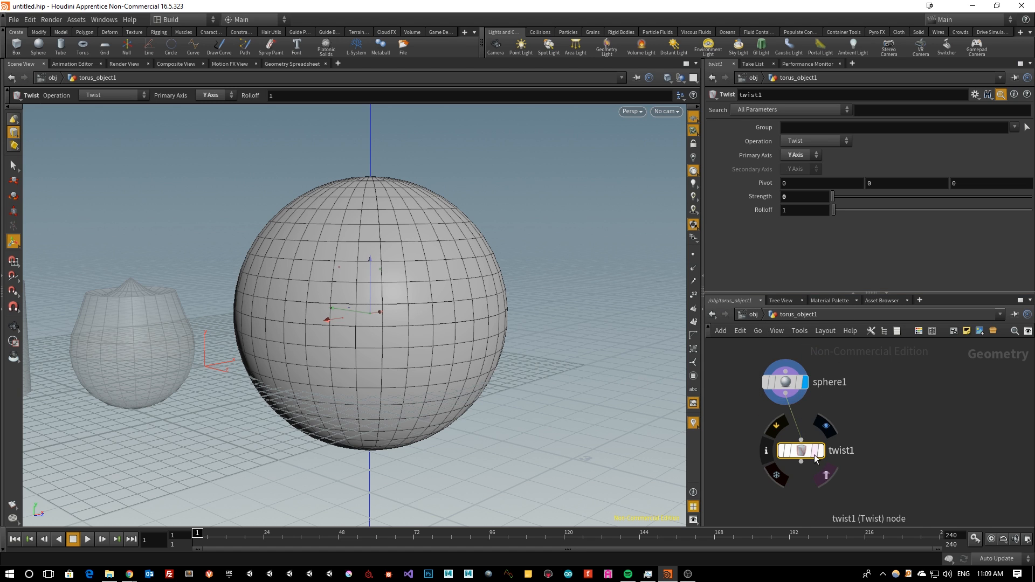
click(820, 454)
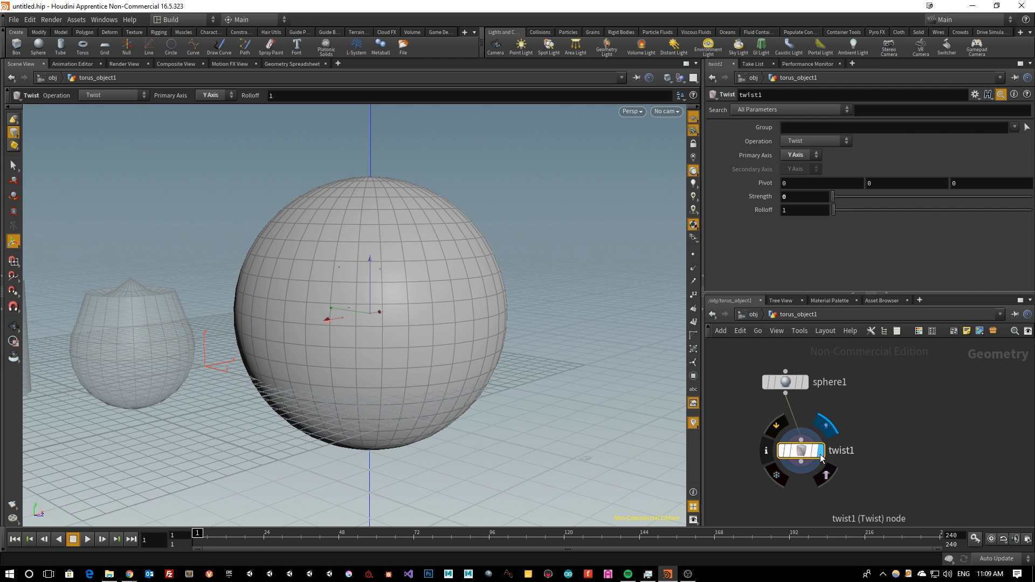
Step: Try a strength of 55.6 on twist1, settle on 23.4, and inspect the twisted sphere
mouse_move(844, 198)
mouse_down()
mouse_move(875, 200)
mouse_move(861, 198)
mouse_up()
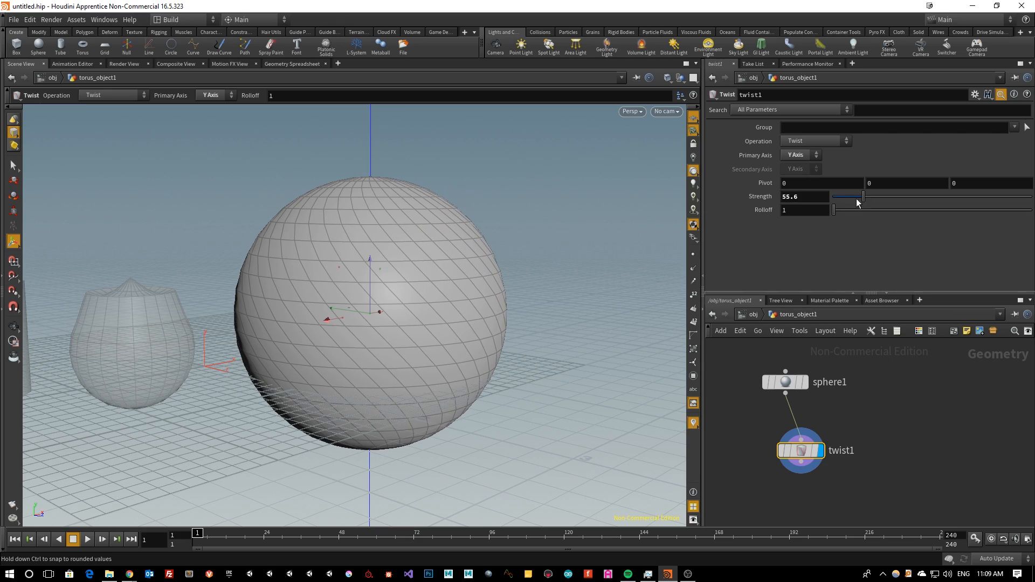
key(Escape)
drag(397, 346, 490, 272)
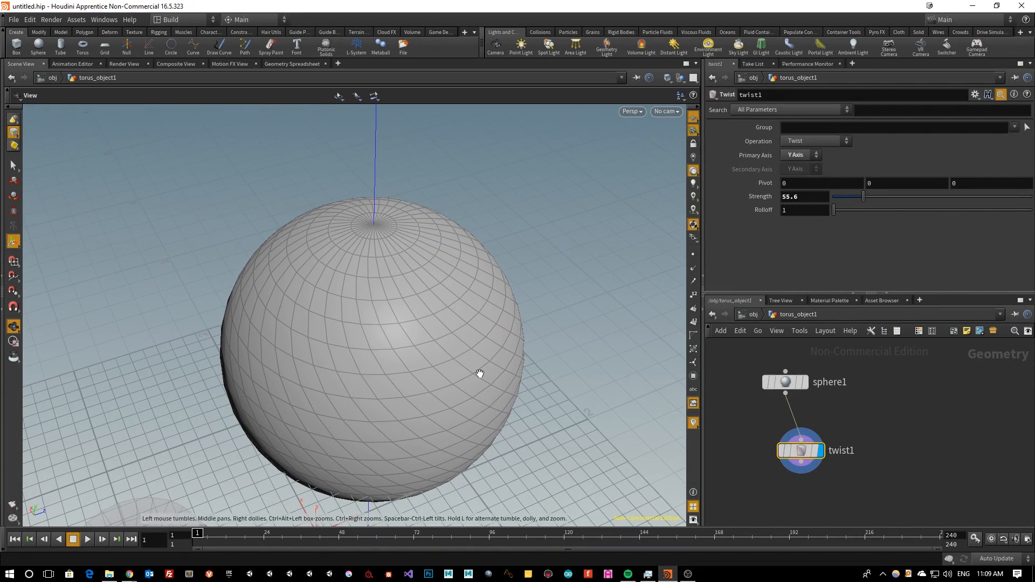
drag(479, 373, 455, 318)
key(Return)
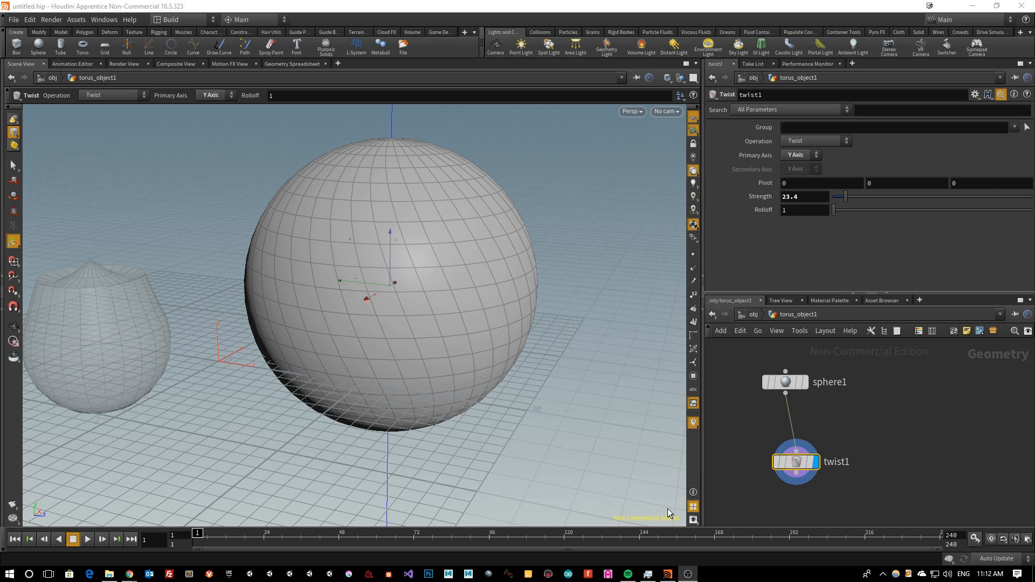
alt+drag(452, 322, 376, 375)
alt+middle_drag(455, 314, 409, 366)
key(Return)
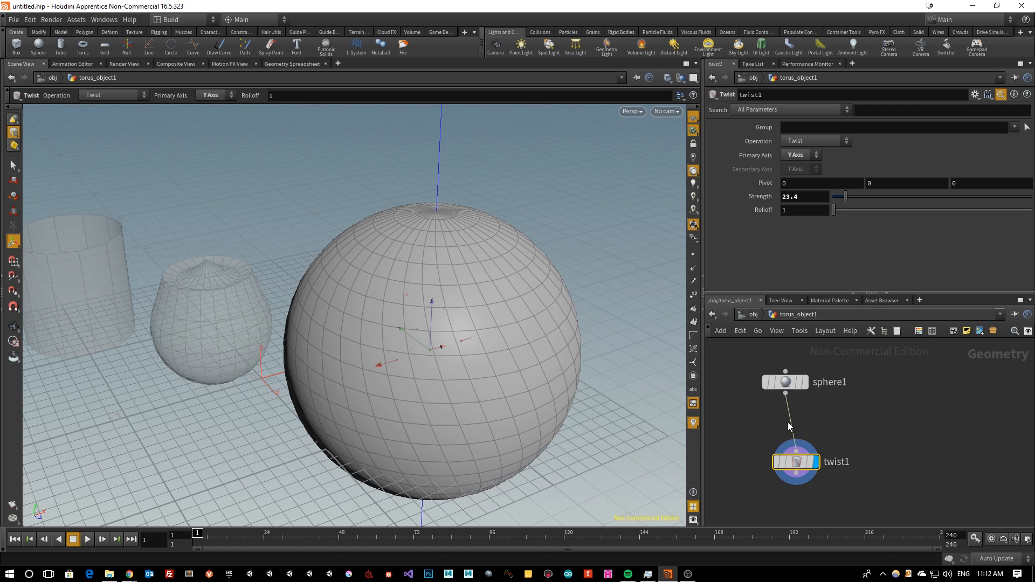
Step: Set sphere1's rows to 12 and columns to 14, and reselect twist1 to inspect the coarser twisted sphere
click(798, 382)
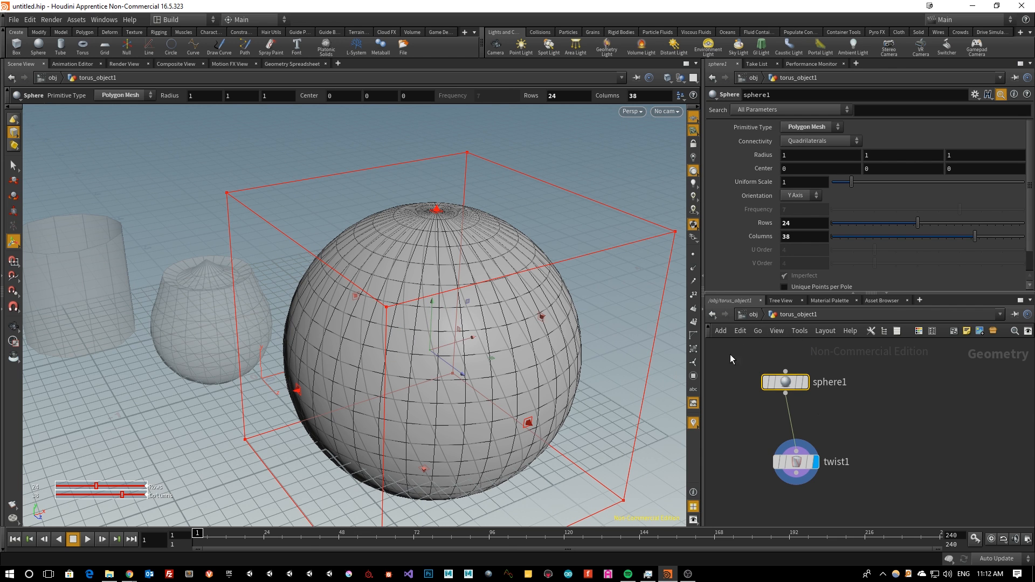
drag(928, 221, 887, 228)
drag(975, 237, 882, 241)
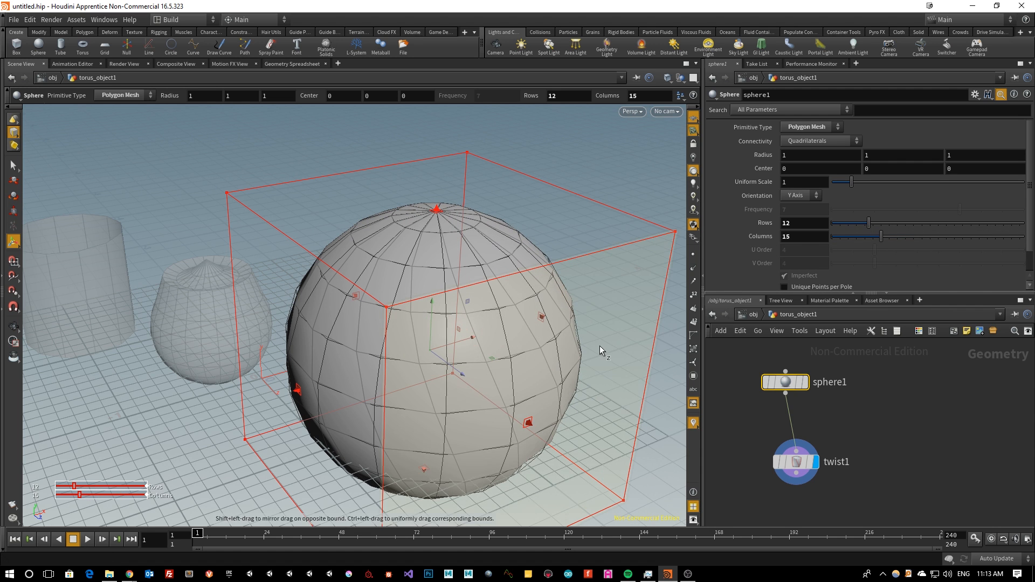
drag(882, 236, 877, 236)
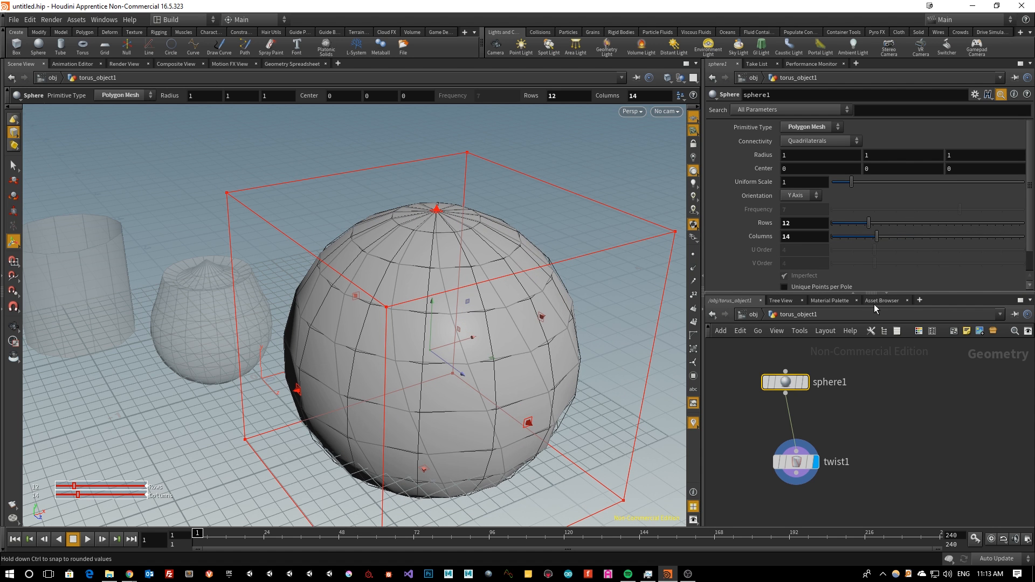
click(796, 462)
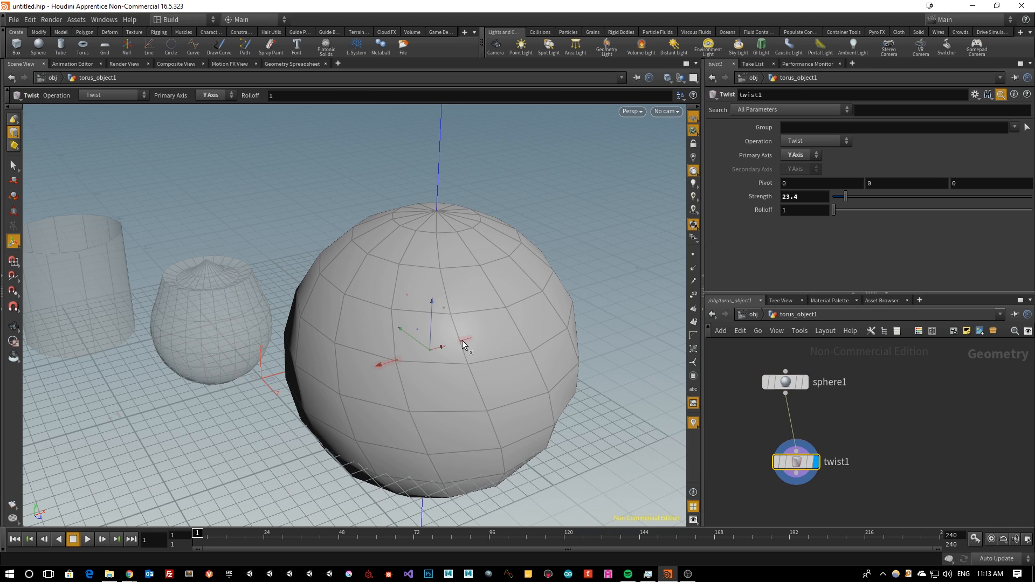
key(Escape)
drag(465, 391, 753, 367)
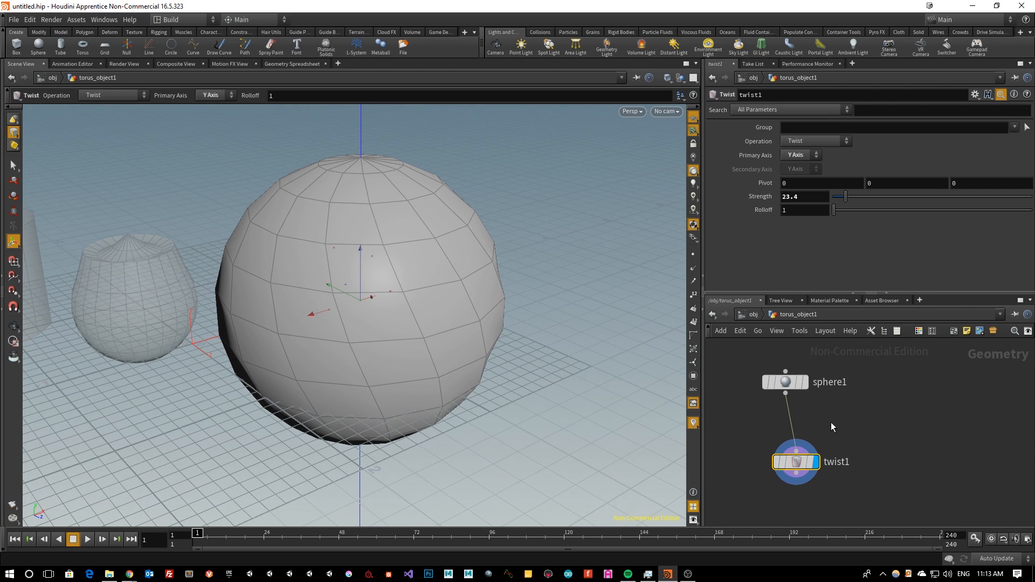
key(Tab)
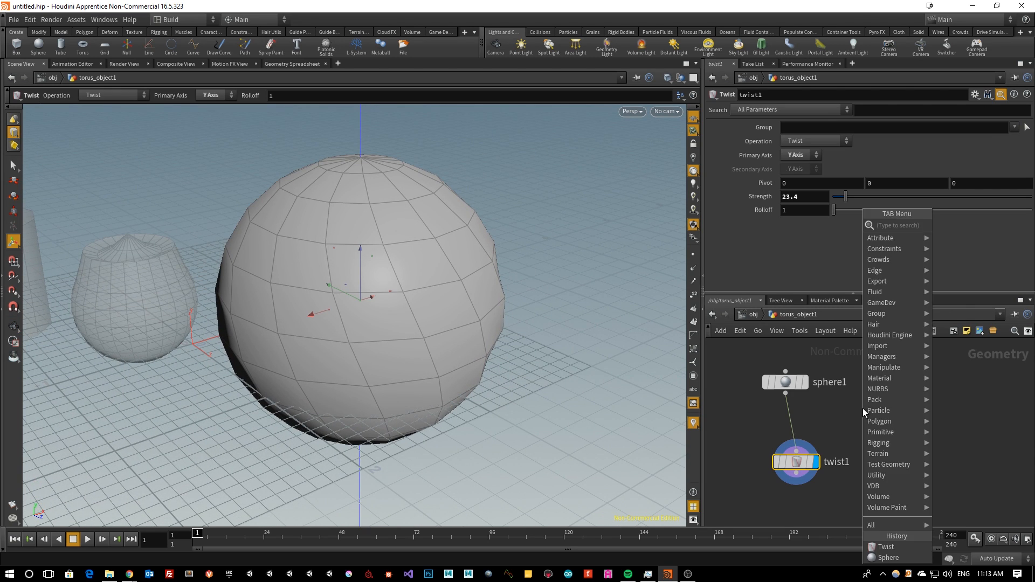
mouse_move(901, 242)
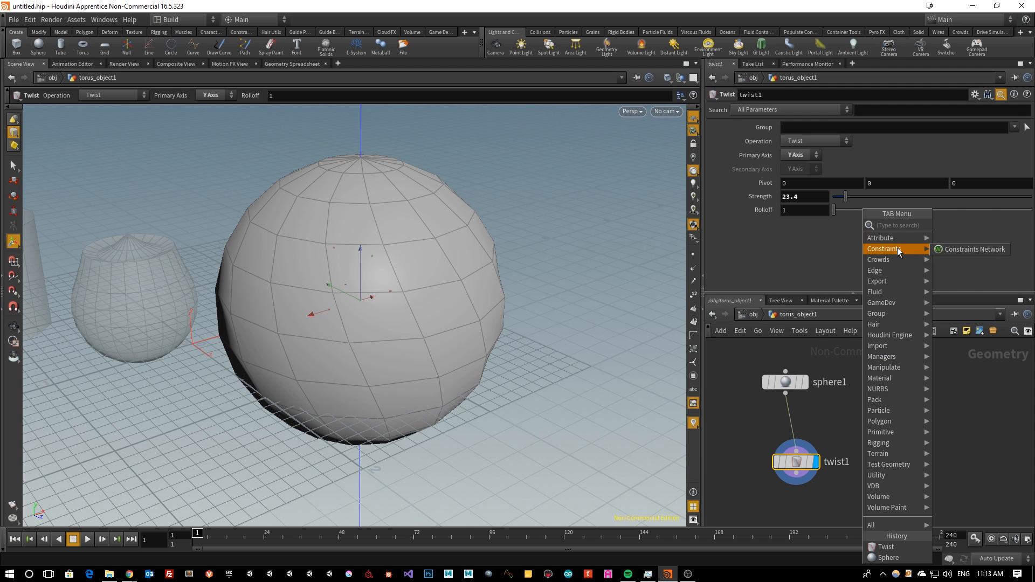
mouse_move(889, 291)
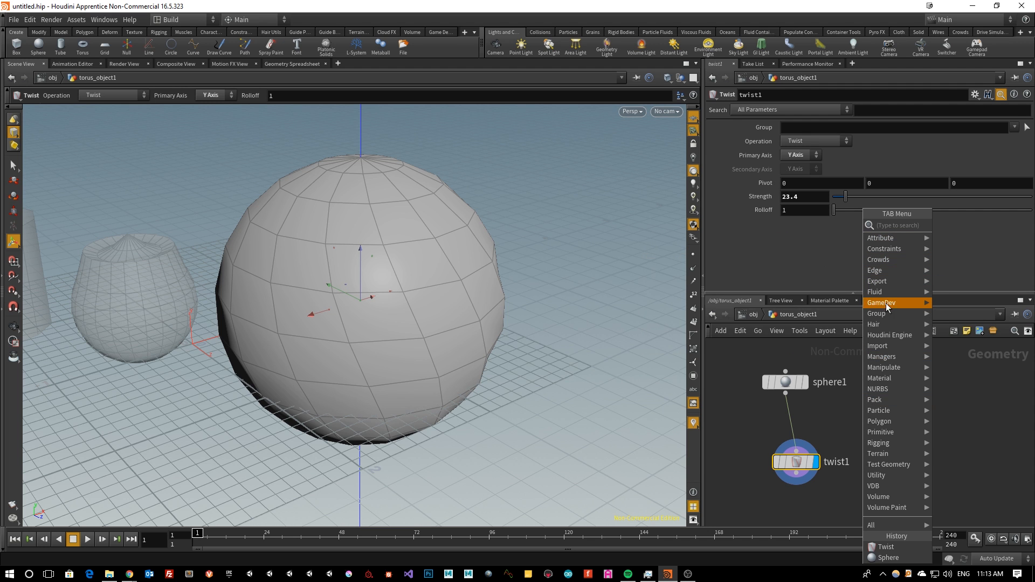
mouse_move(907, 435)
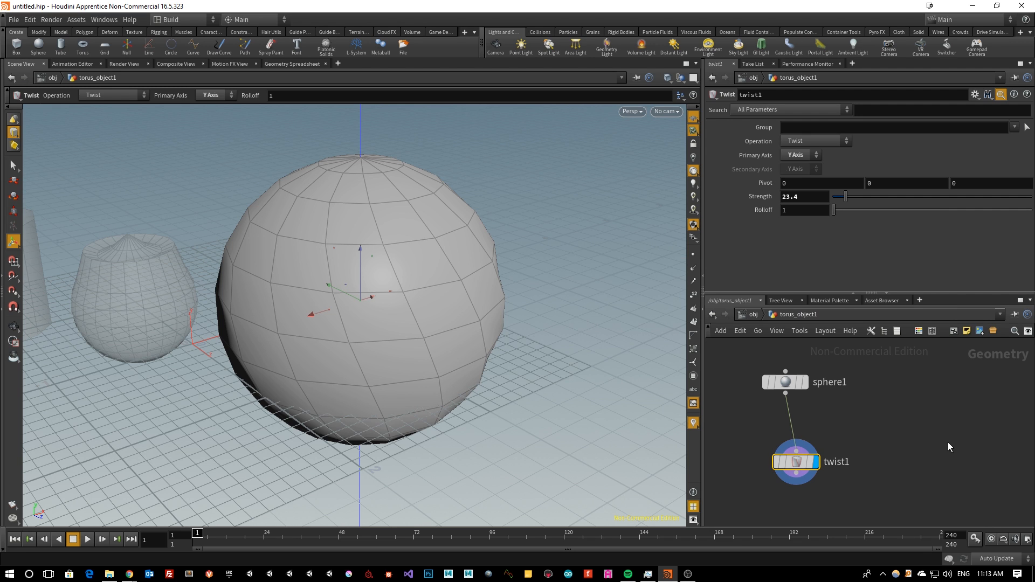
Step: Add a second Sphere node beside the sphere1 and twist1 chain, and turn on its display flag
middle_drag(869, 416, 833, 412)
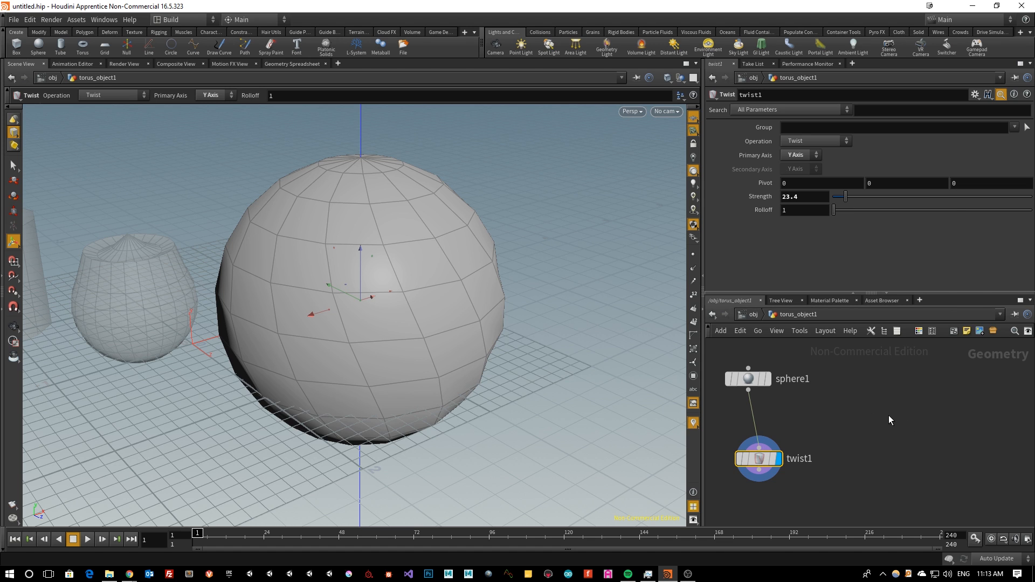
key(Tab)
text(sphe)
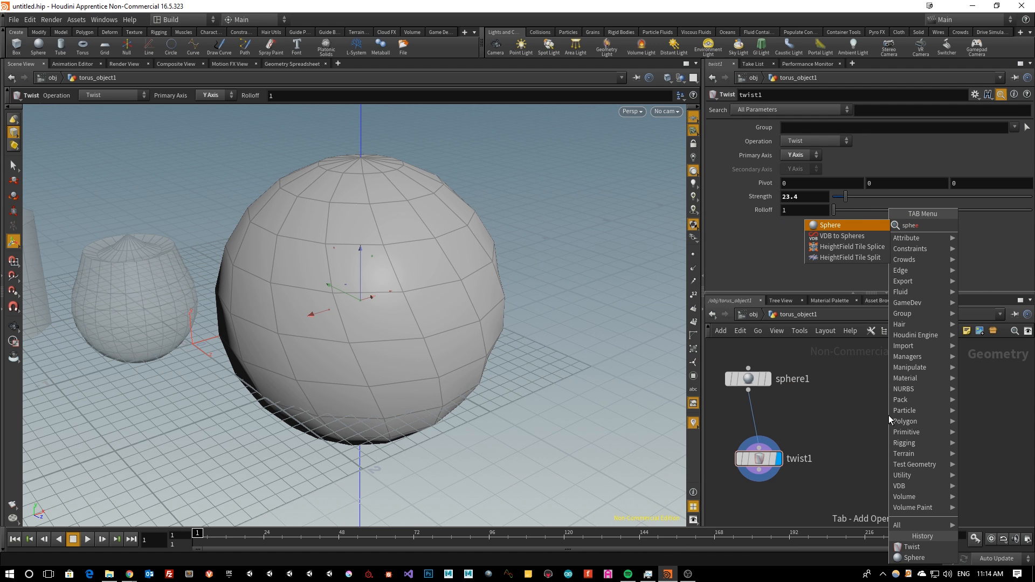
click(845, 225)
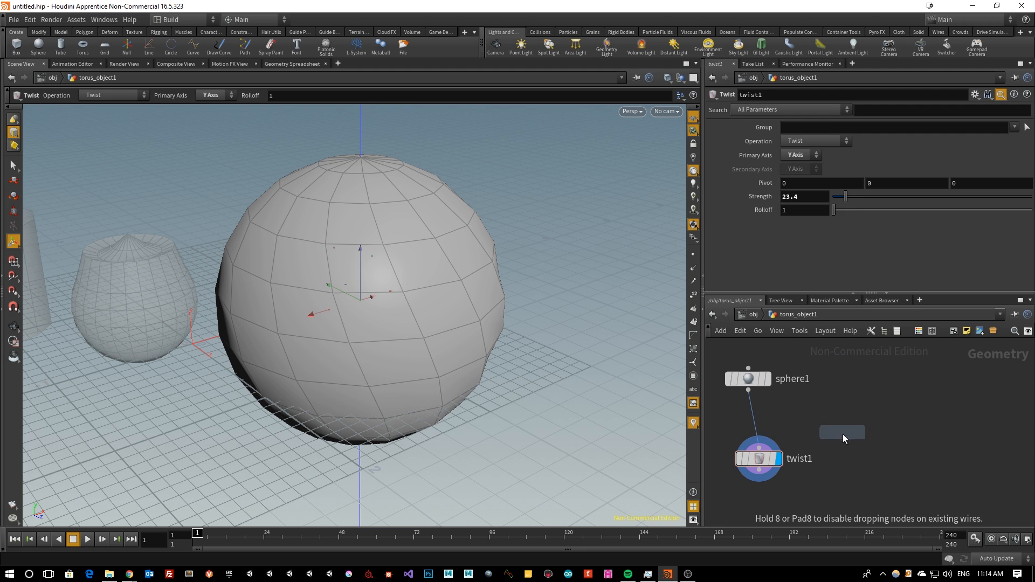
click(865, 416)
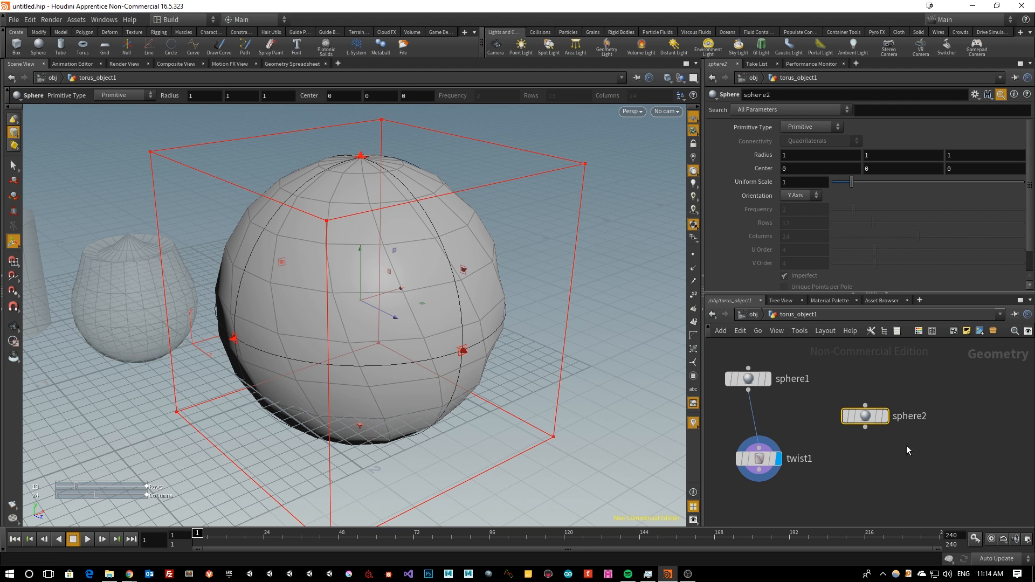
click(883, 417)
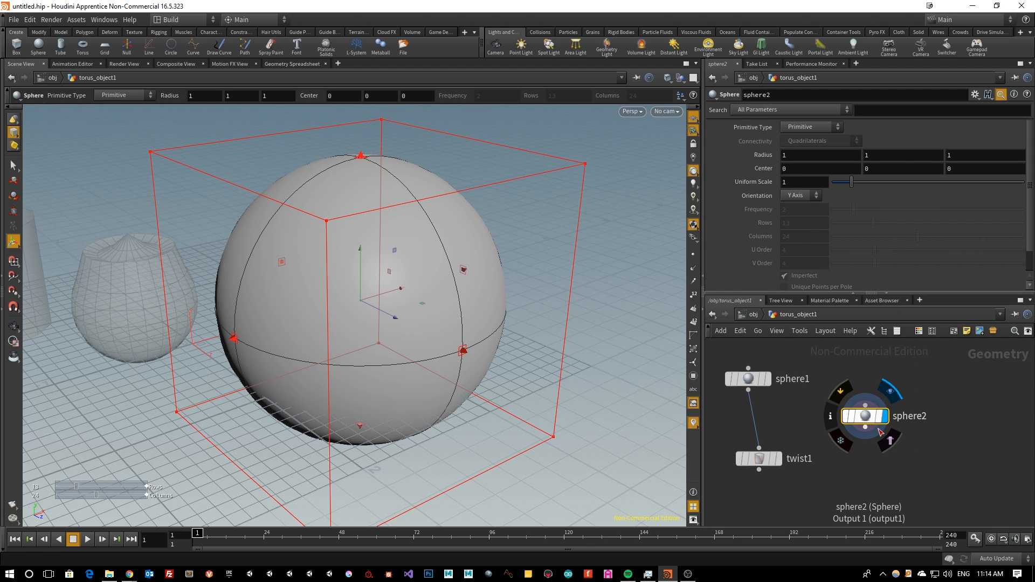
Step: Set all three radius values of sphere2 to 0.05
click(801, 159)
text(0.05)
key(Tab)
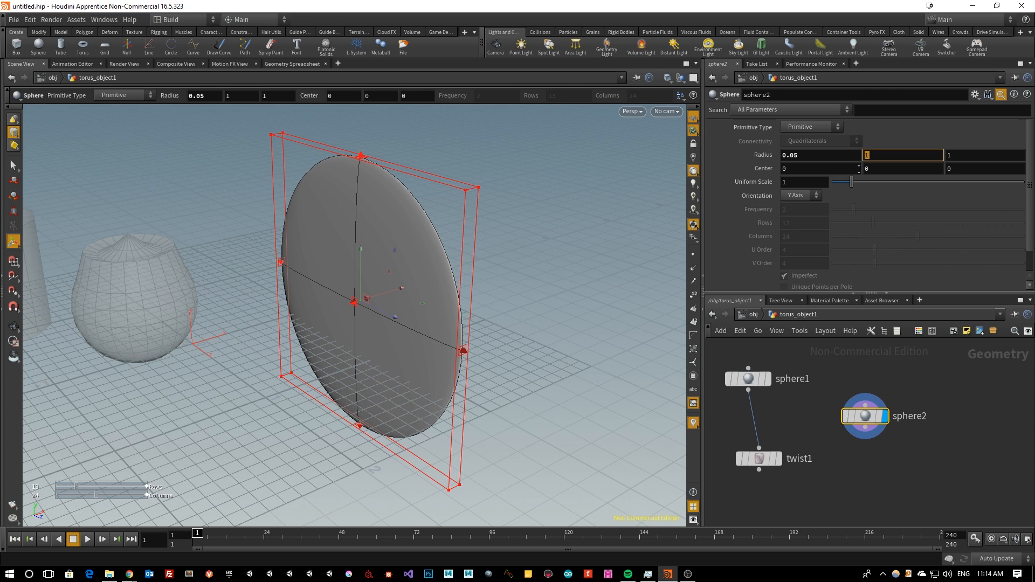
text(0.05)
key(Tab)
text(0.05)
key(Return)
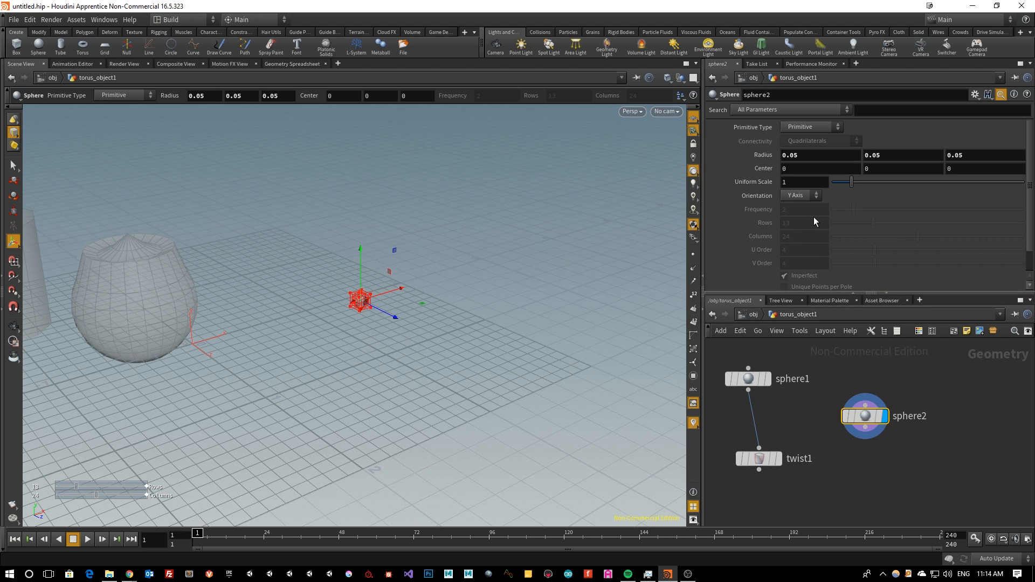
Step: Set sphere2's primitive type to Polygon, keep its frequency at 2, and inspect the small faceted sphere up close
click(802, 127)
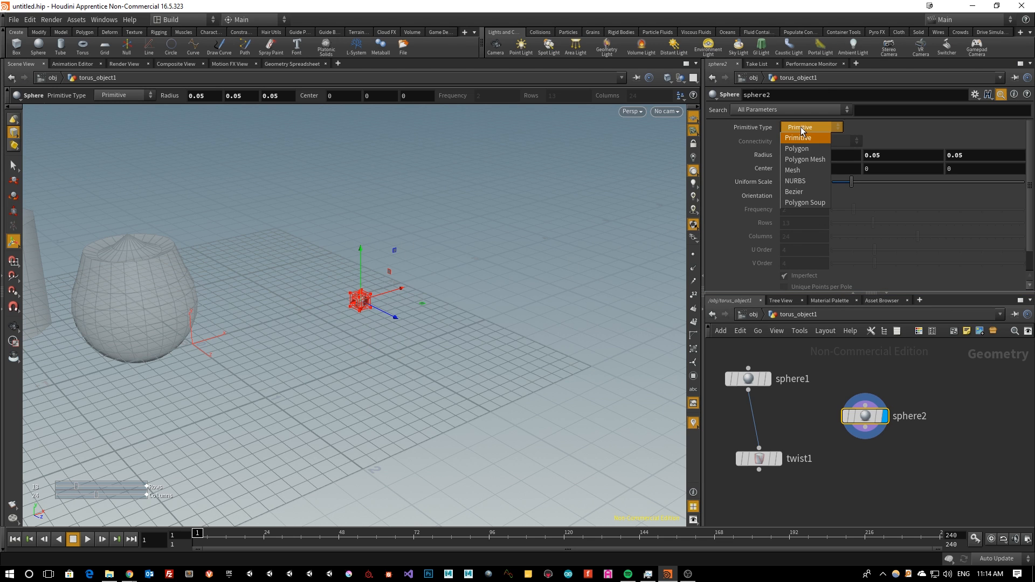
click(802, 148)
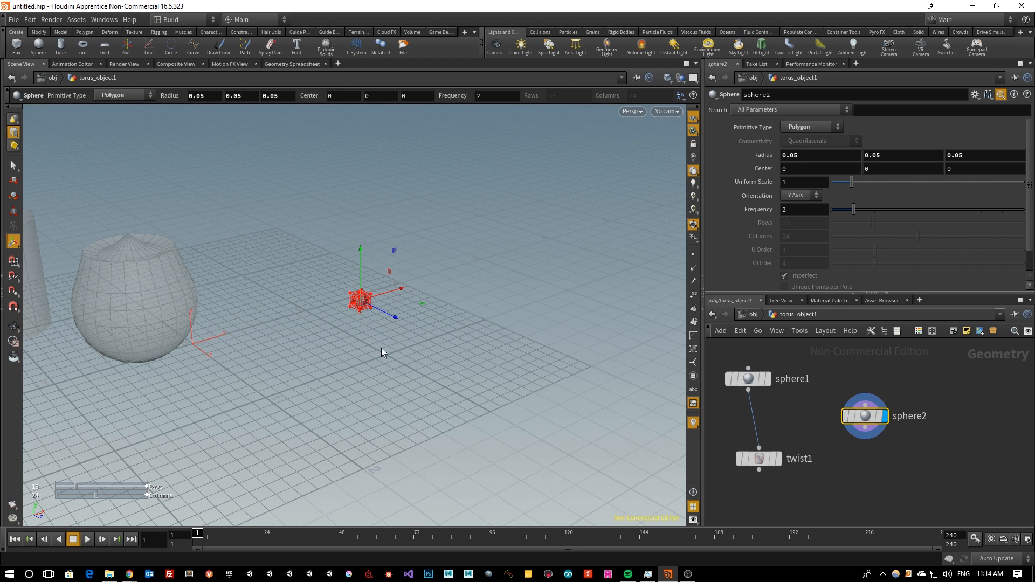
key(Escape)
drag(405, 307, 472, 328)
key(f)
key(Return)
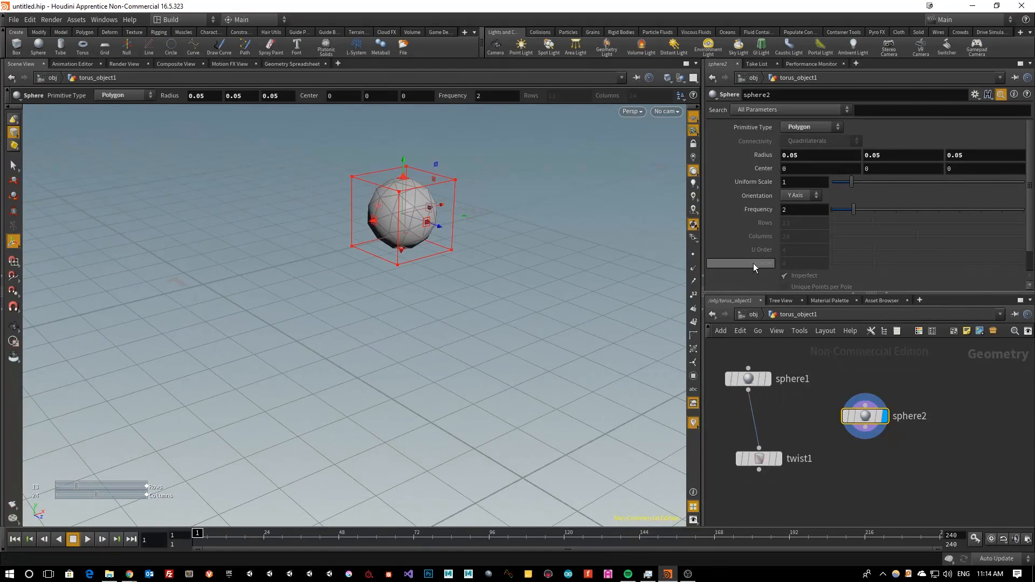
drag(857, 213, 849, 214)
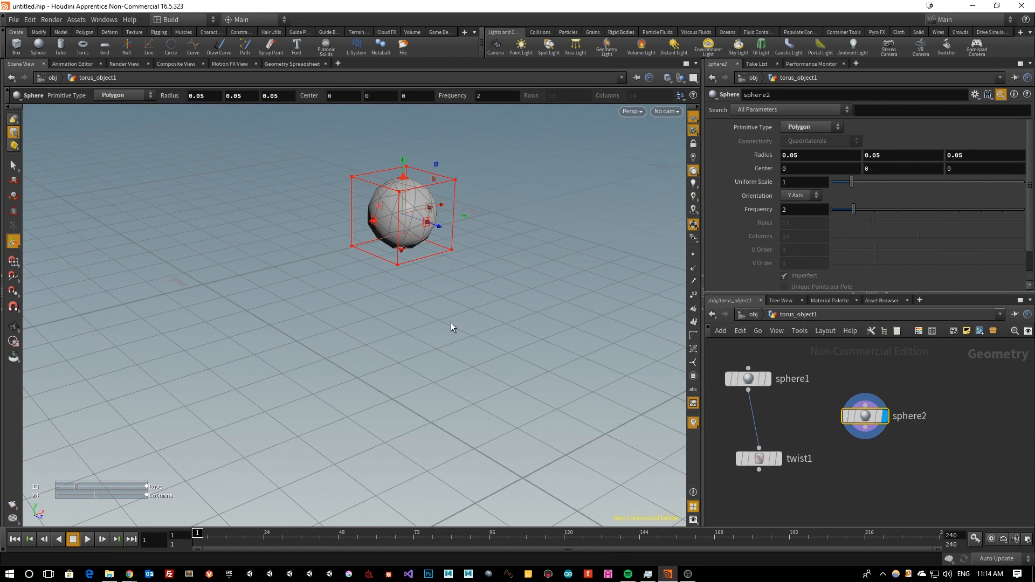
key(Escape)
scroll(406, 351, down, 5)
key(Return)
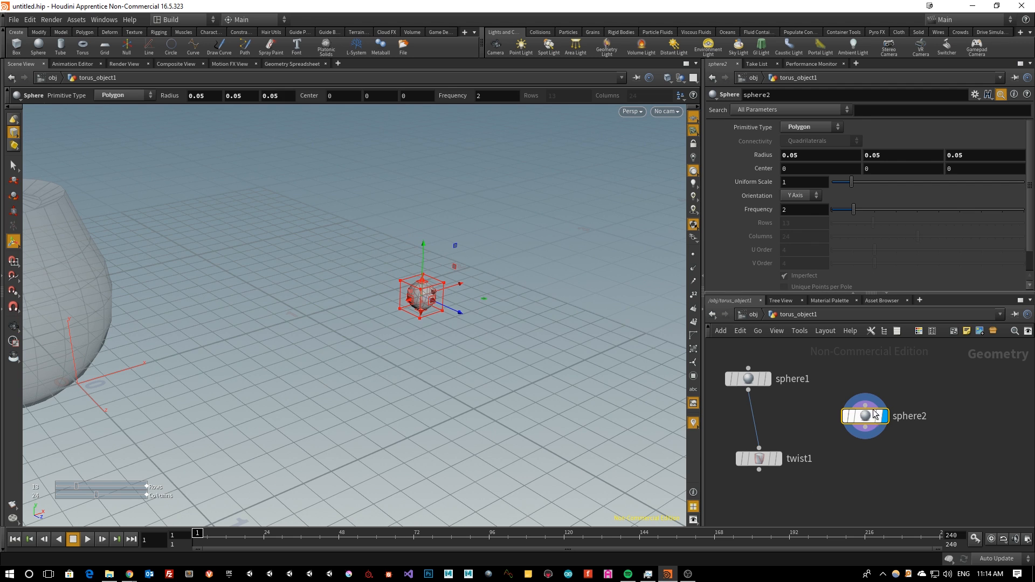
Step: Move the sphere2 node slightly farther from twist1, and turn on twist1's display flag
drag(850, 419, 867, 413)
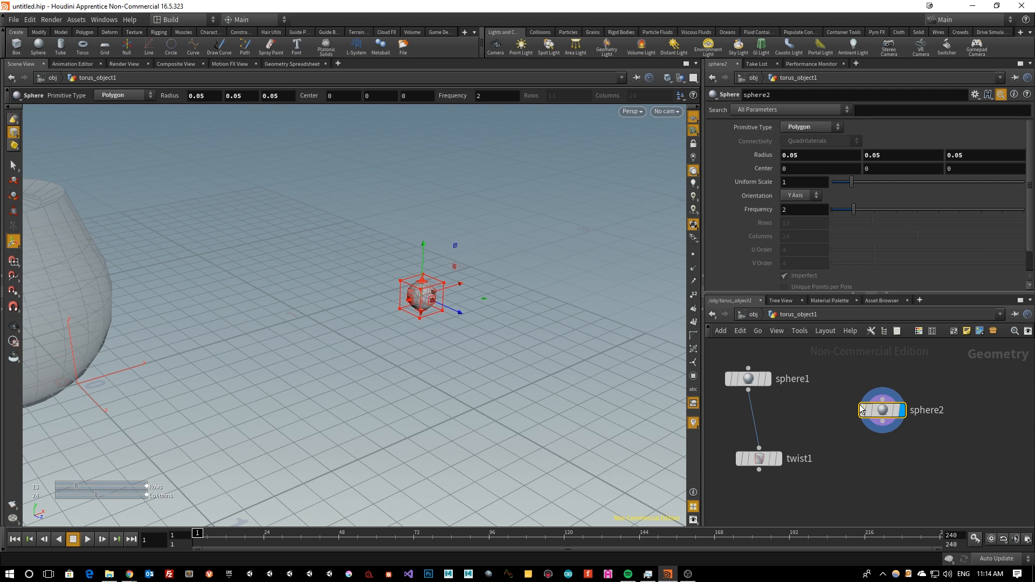
middle_drag(462, 357, 473, 388)
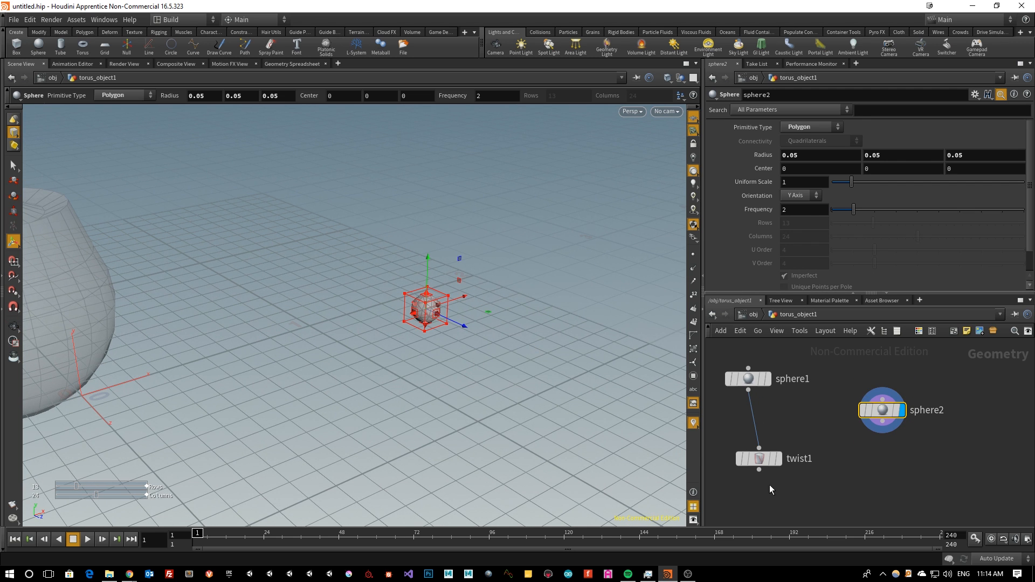
click(779, 464)
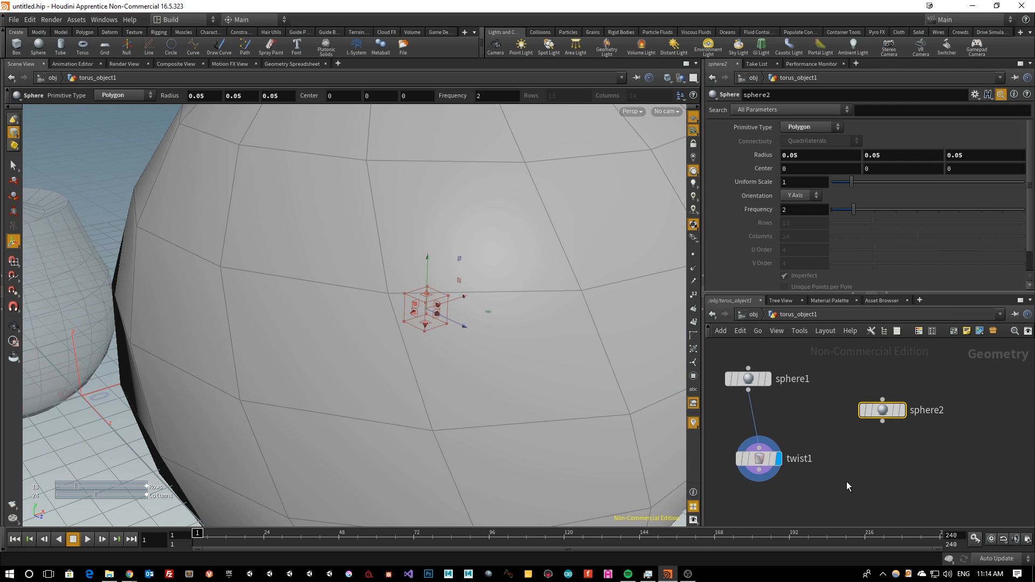
Step: Add a Copy to Points node below the sphere2 and twist1 nodes
middle_drag(875, 499, 863, 493)
click(875, 469)
key(Tab)
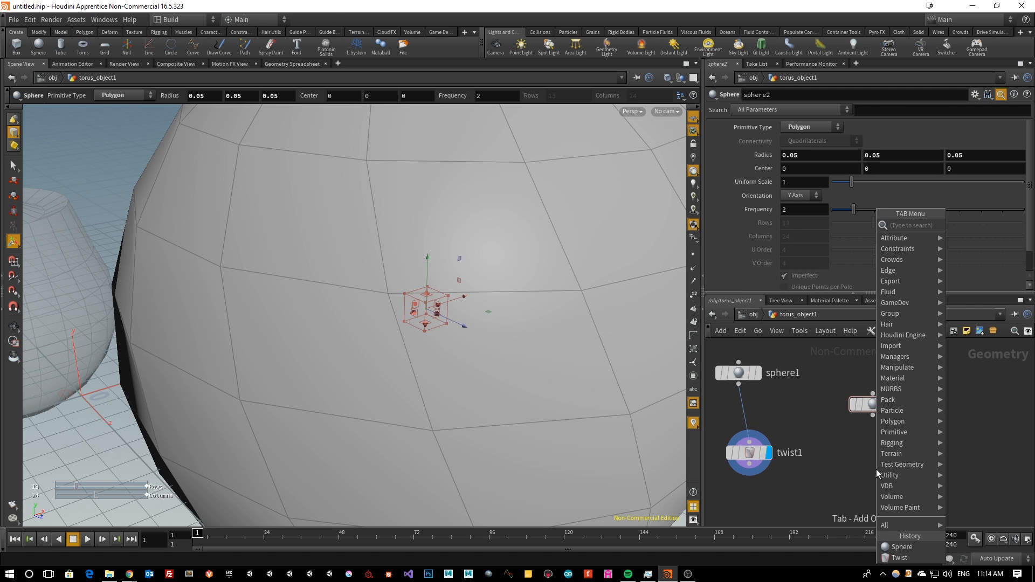
text(cop)
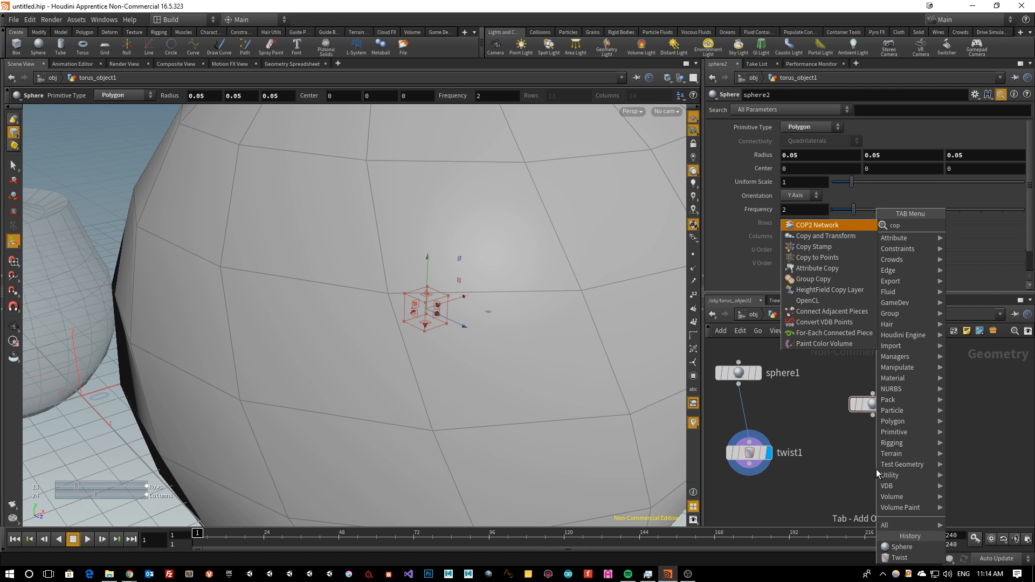
click(827, 258)
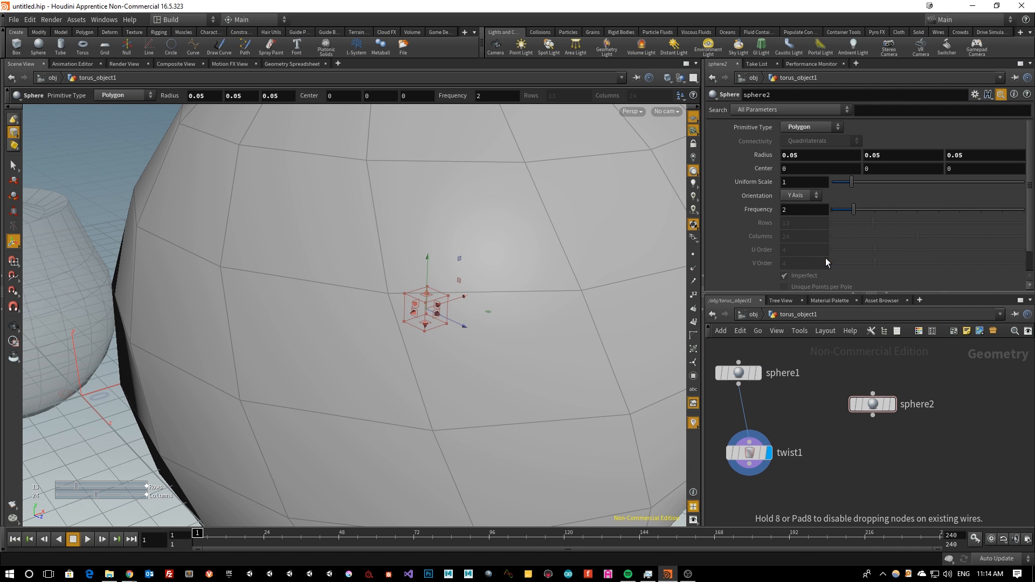
click(858, 489)
middle_drag(963, 511, 959, 439)
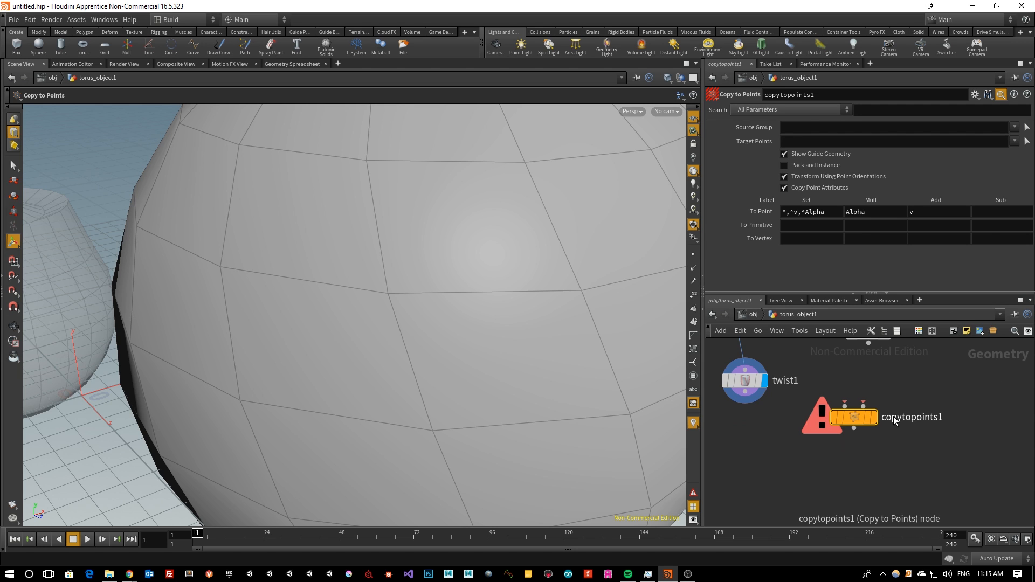
Step: Wire sphere2's output into the Primitives to Copy input of copytopoints1
middle_drag(908, 466, 917, 494)
drag(861, 458, 853, 470)
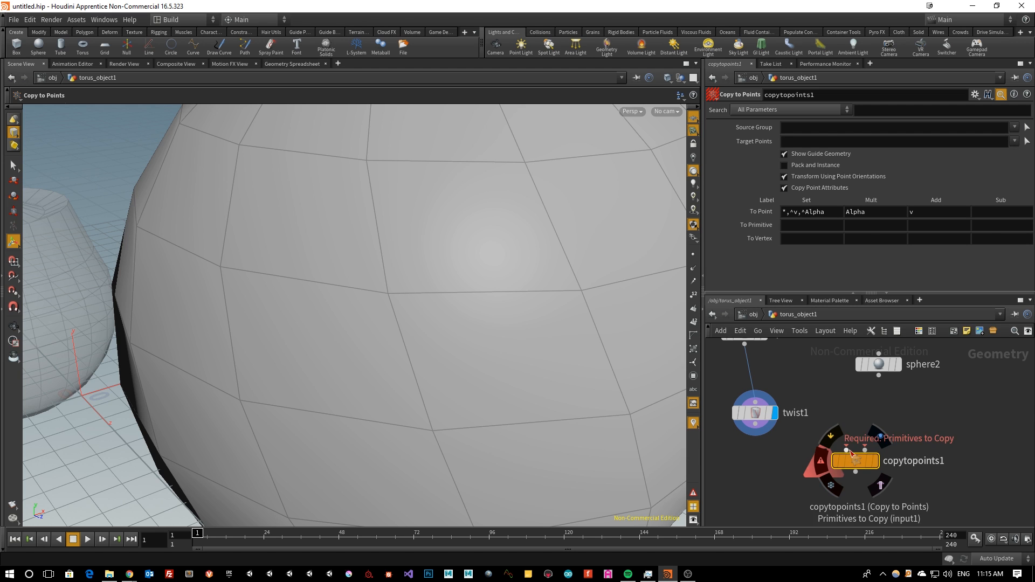
drag(881, 379, 847, 449)
Step: Rearrange the network so sphere2 sits to the left of twist1 and copytopoints1 lies below and between them
middle_drag(872, 357, 895, 393)
drag(896, 393, 743, 485)
middle_drag(884, 493, 903, 426)
drag(903, 432, 810, 484)
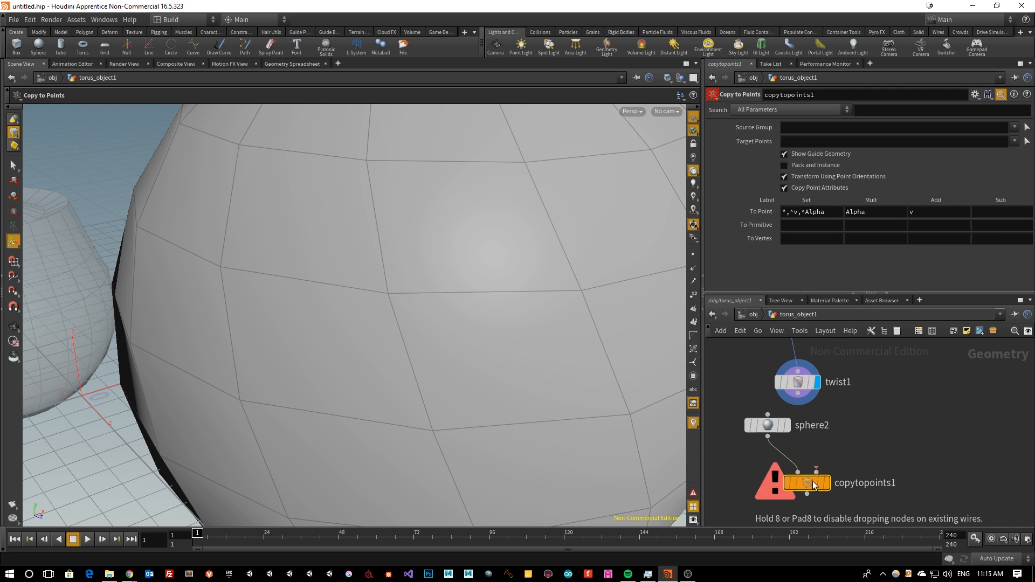
middle_drag(740, 429, 813, 448)
drag(813, 448, 741, 405)
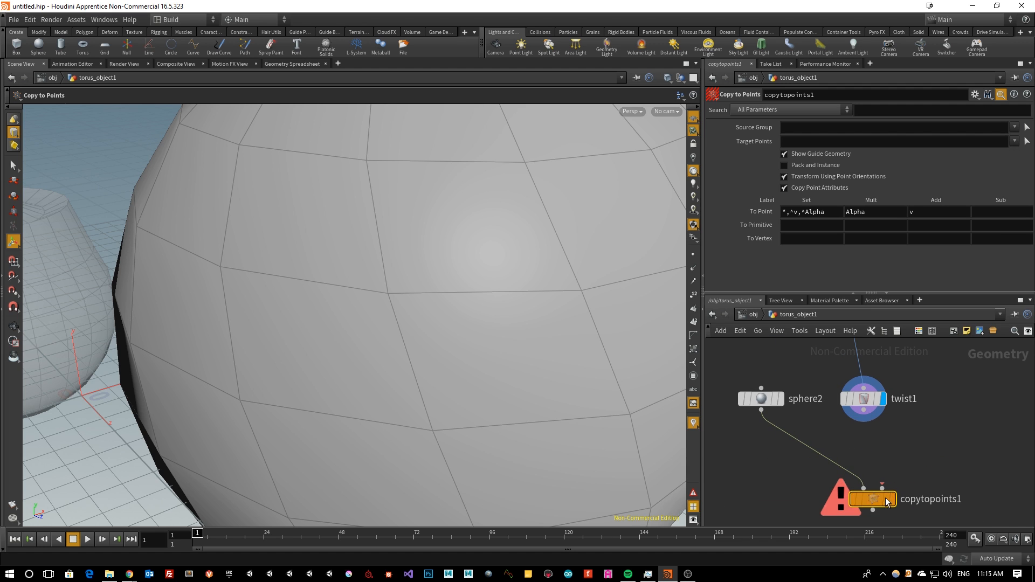
drag(873, 499, 826, 477)
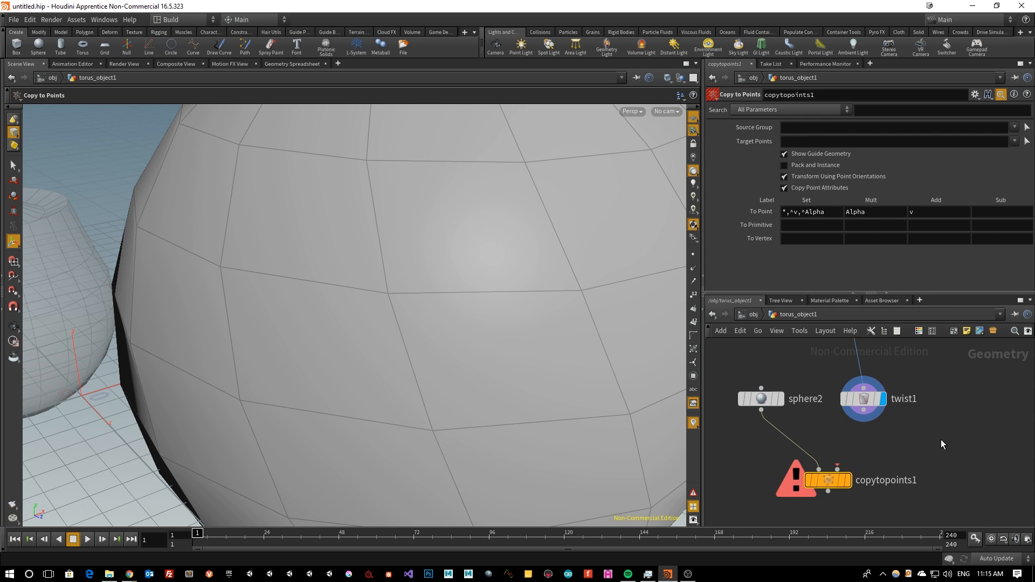
Step: Wire twist1's output into the second input of copytopoints1, and inspect the small spheres placed on the twisted sphere's points
key(h)
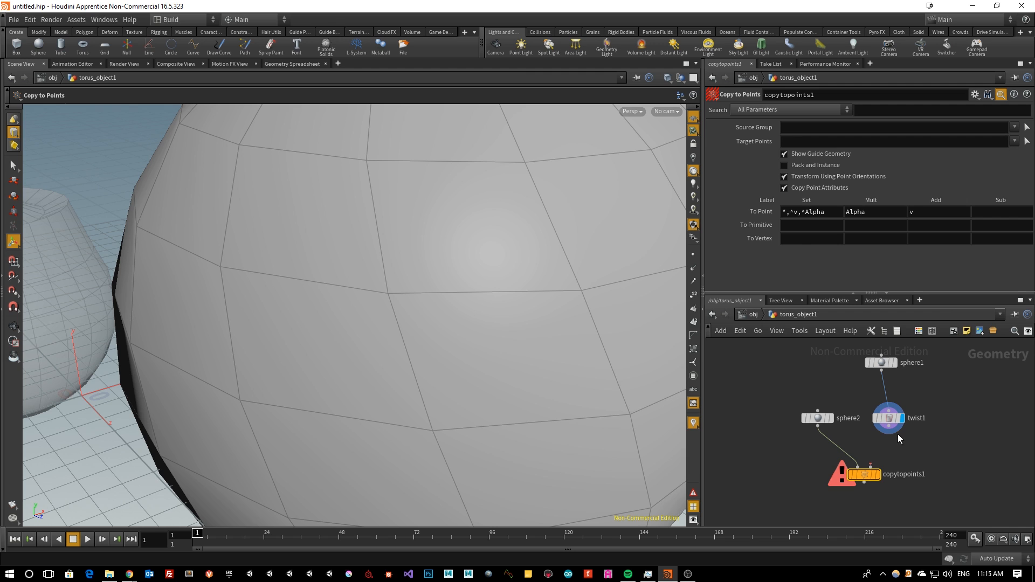
drag(889, 428, 871, 467)
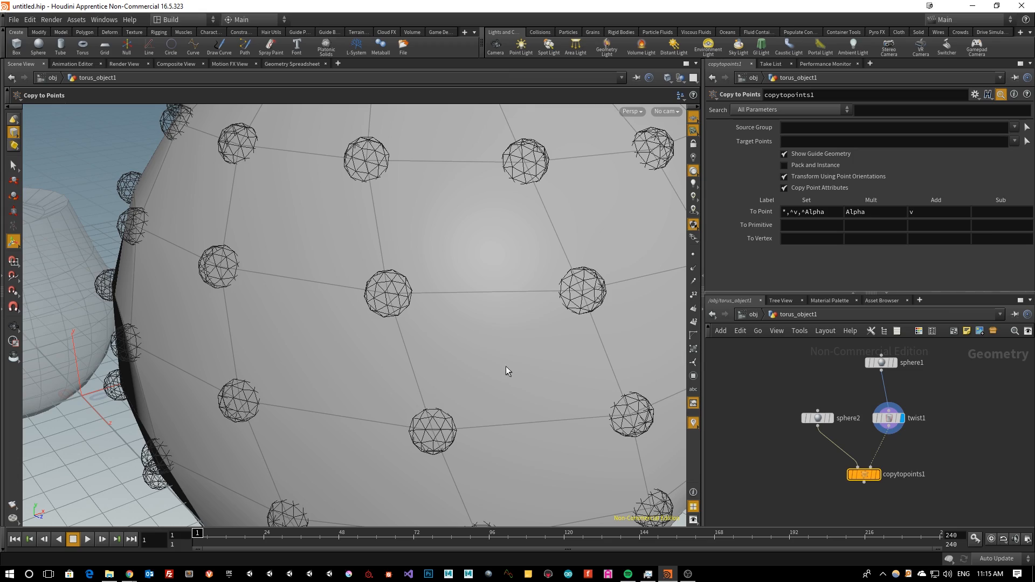
key(Escape)
scroll(503, 358, down, 6)
scroll(460, 314, down, 3)
drag(460, 315, 408, 316)
key(Return)
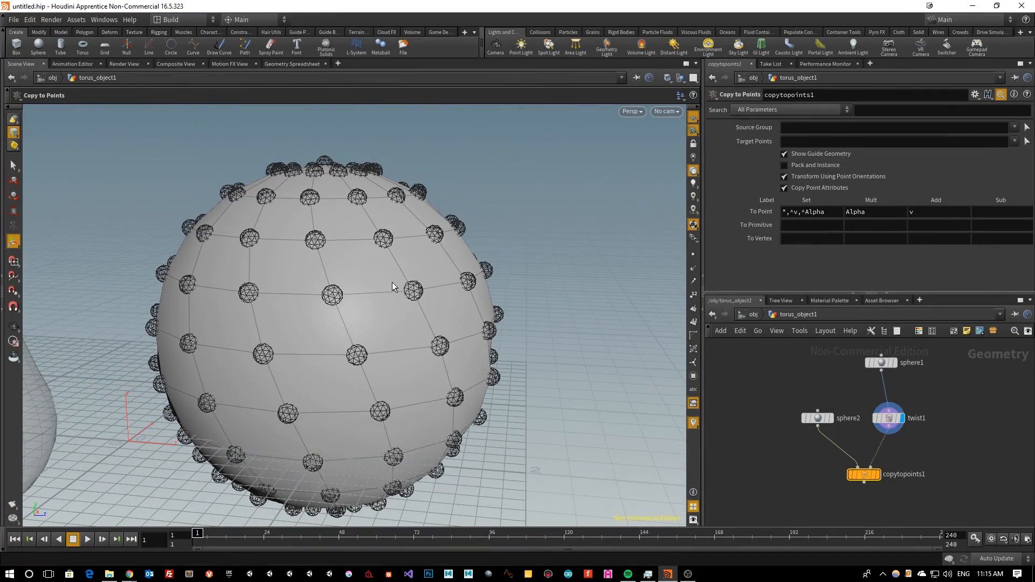
Step: Display the output of copytopoints1 and examine the copied small spheres from several angles
click(881, 480)
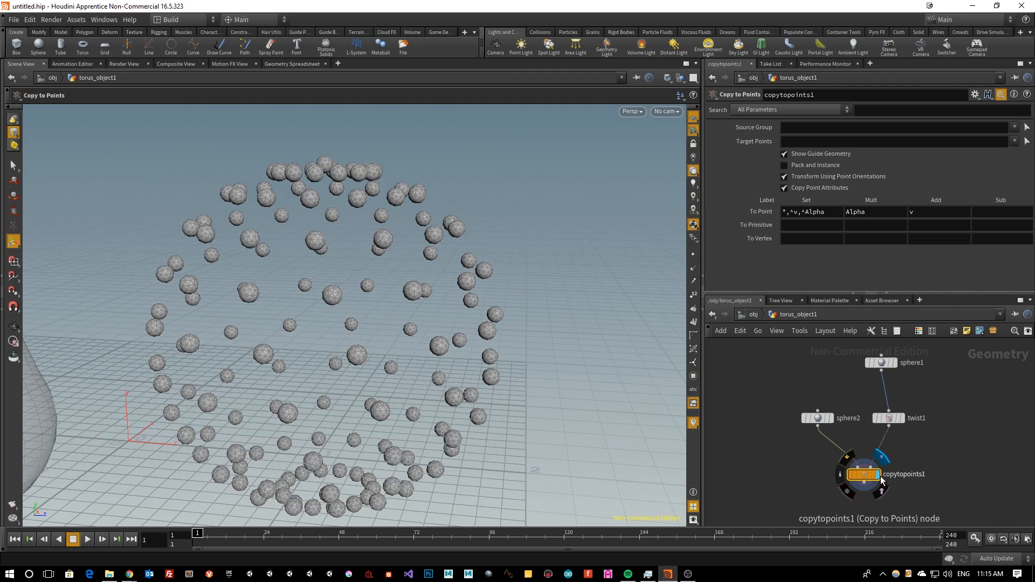
key(Escape)
drag(458, 345, 593, 398)
key(Return)
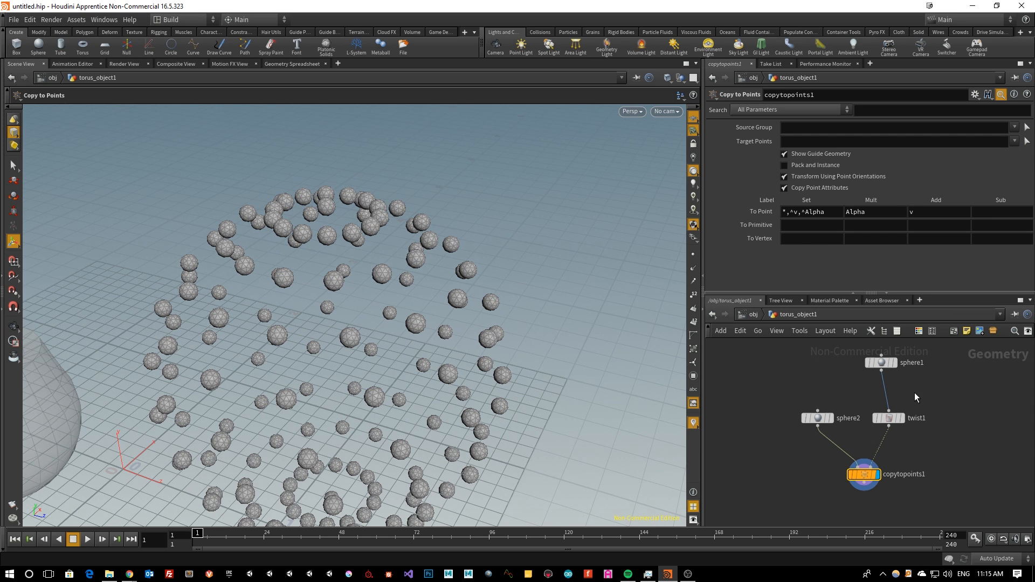
key(Escape)
drag(277, 363, 351, 300)
right_drag(351, 301, 498, 323)
middle_drag(498, 323, 388, 372)
right_drag(388, 372, 379, 371)
drag(448, 384, 409, 409)
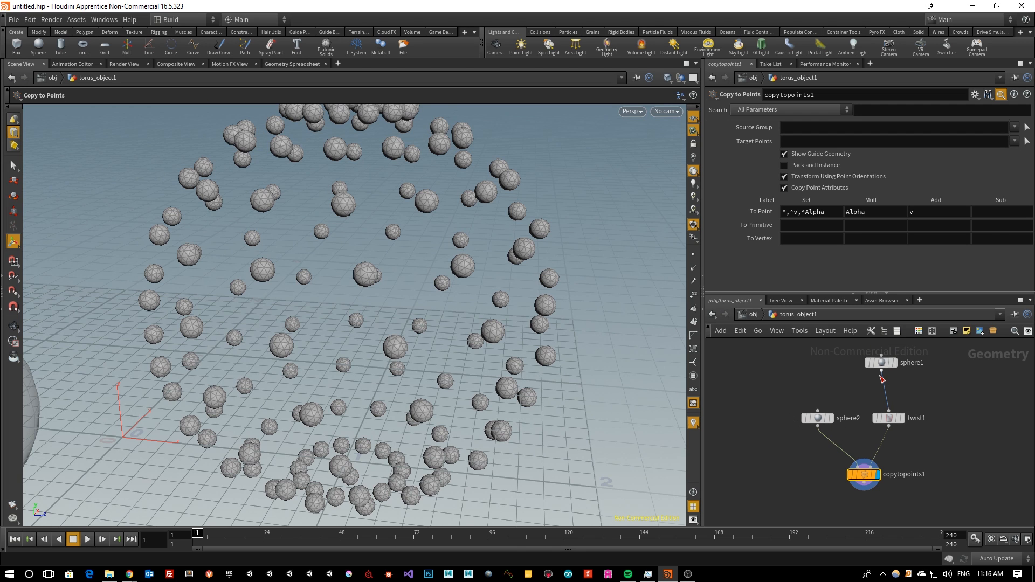
Step: Move twist1 farther away from sphere2, and compare the displayed output of twist1 with that of copytopoints1
drag(882, 363, 879, 372)
drag(890, 424, 931, 424)
middle_drag(924, 489, 872, 441)
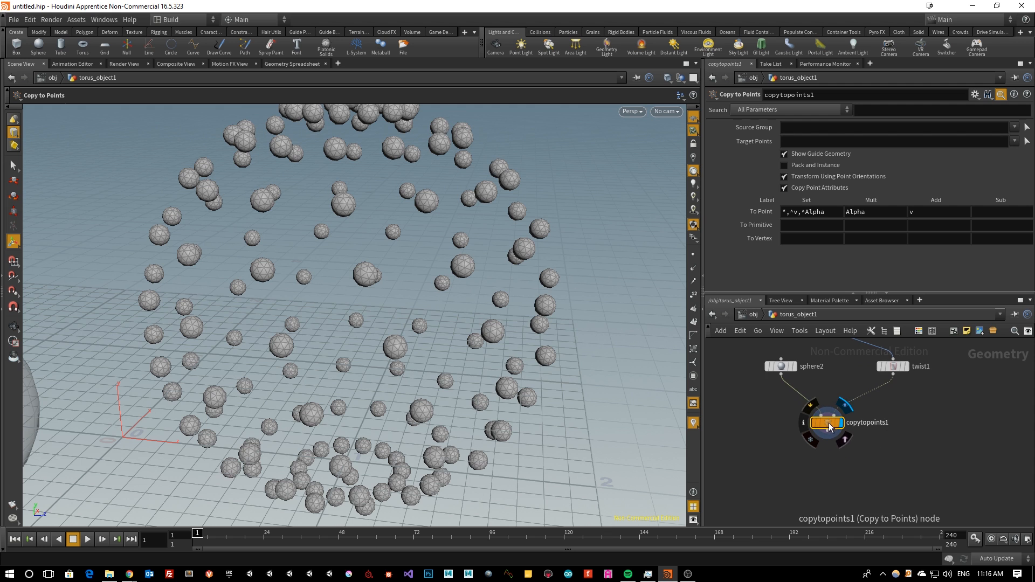
click(906, 368)
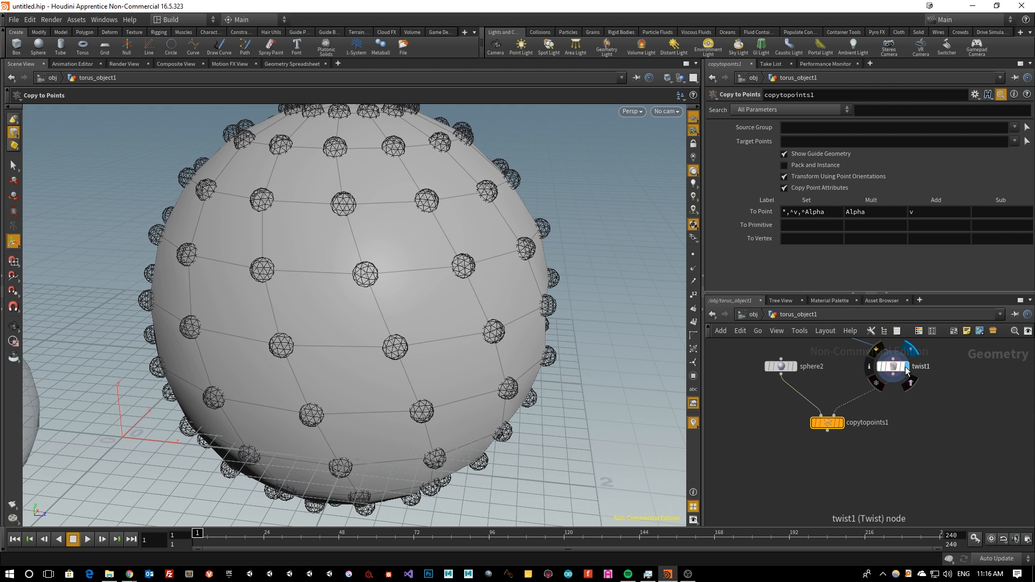
click(841, 422)
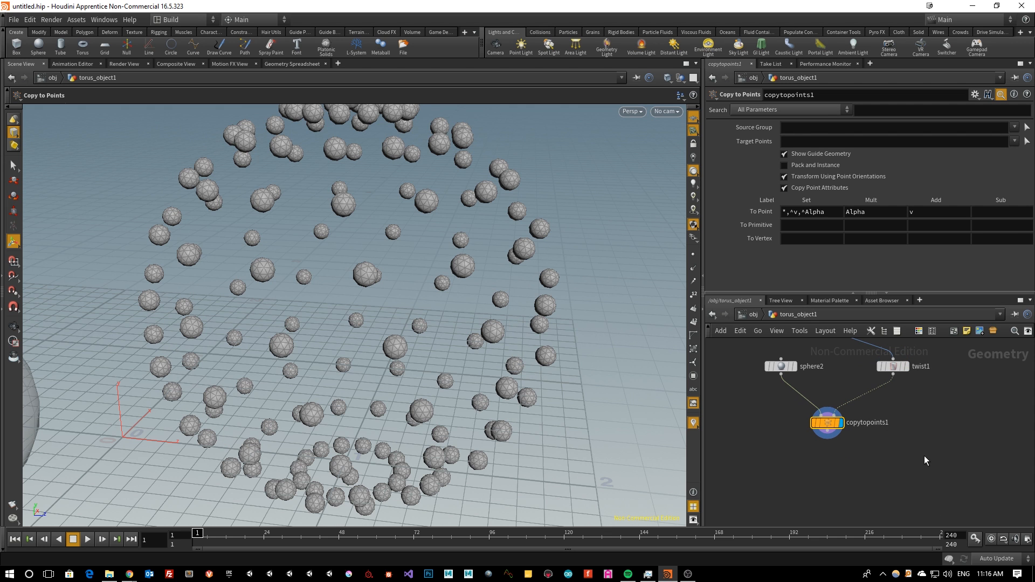
Step: Add a Merge node below copytopoints1 and twist1
middle_drag(924, 454, 898, 452)
key(Tab)
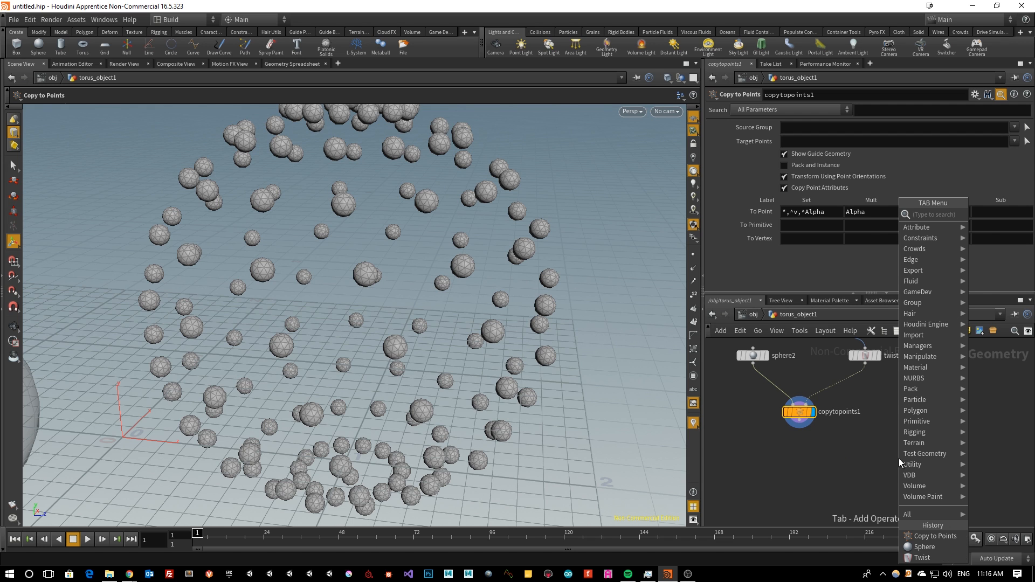
text(merge)
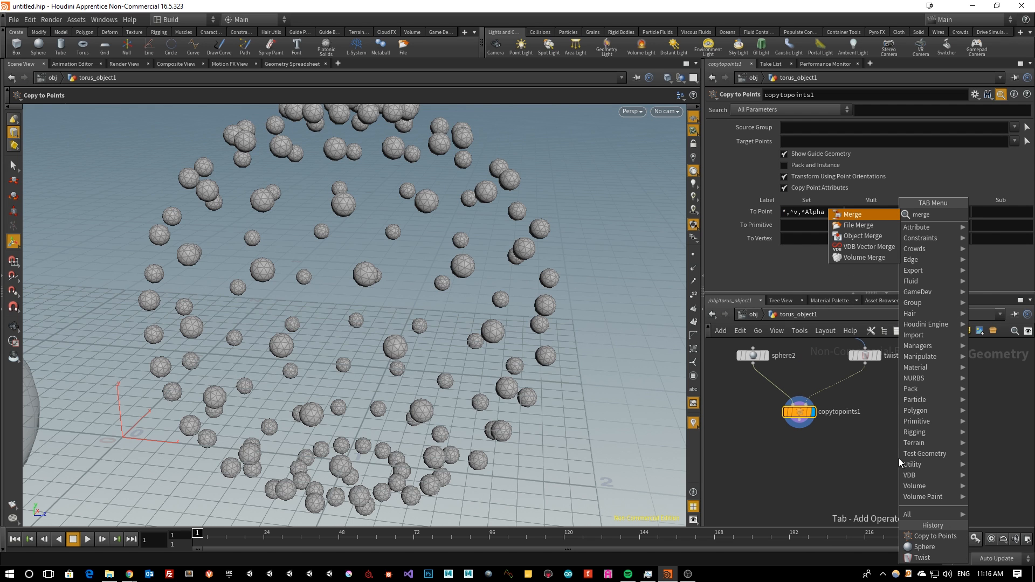
key(Return)
click(865, 473)
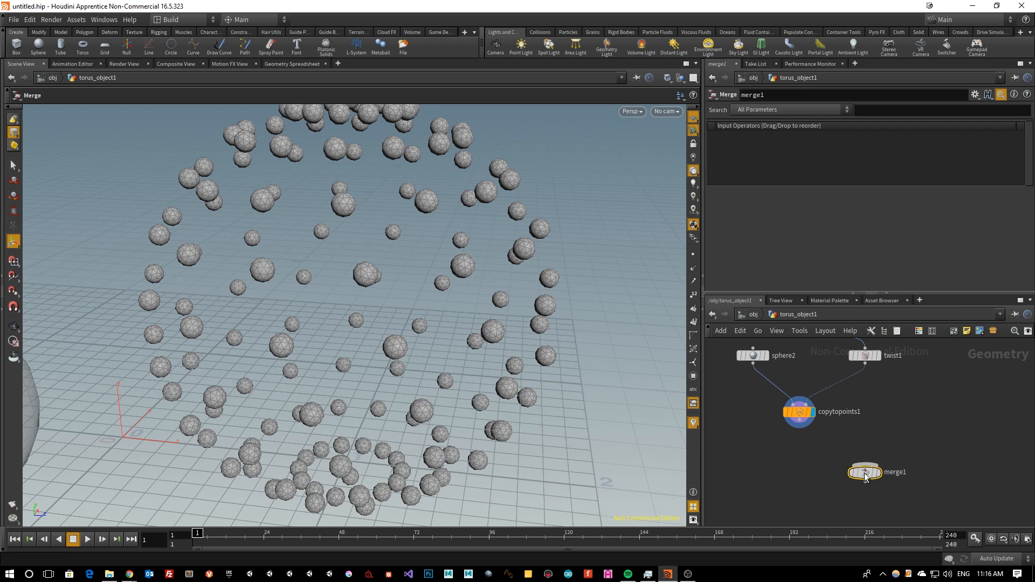
drag(869, 476, 854, 474)
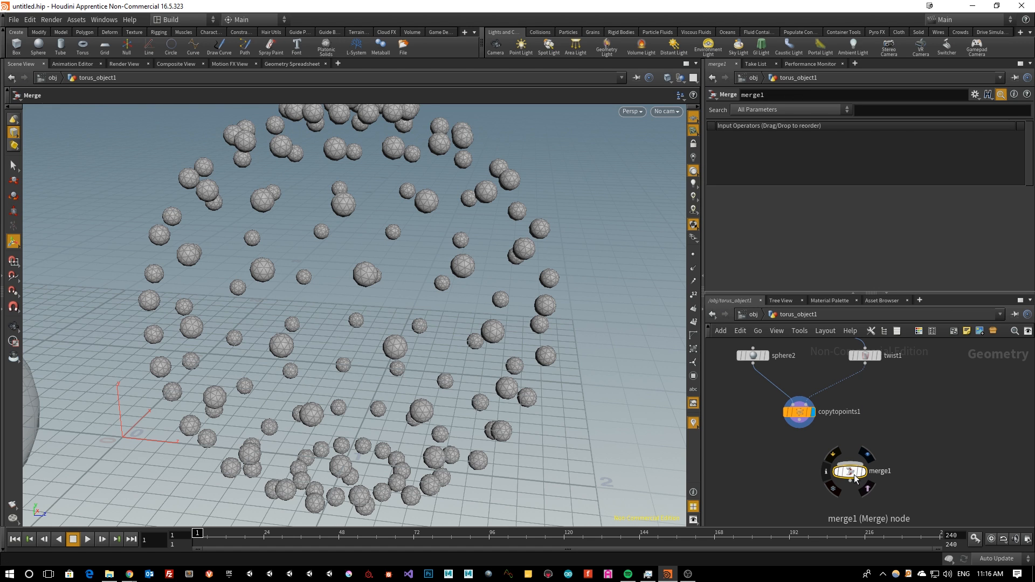
Step: Wire copytopoints1 and twist1 into merge1, display the merged output and inspect it
drag(798, 429, 850, 463)
drag(866, 366, 855, 469)
click(865, 473)
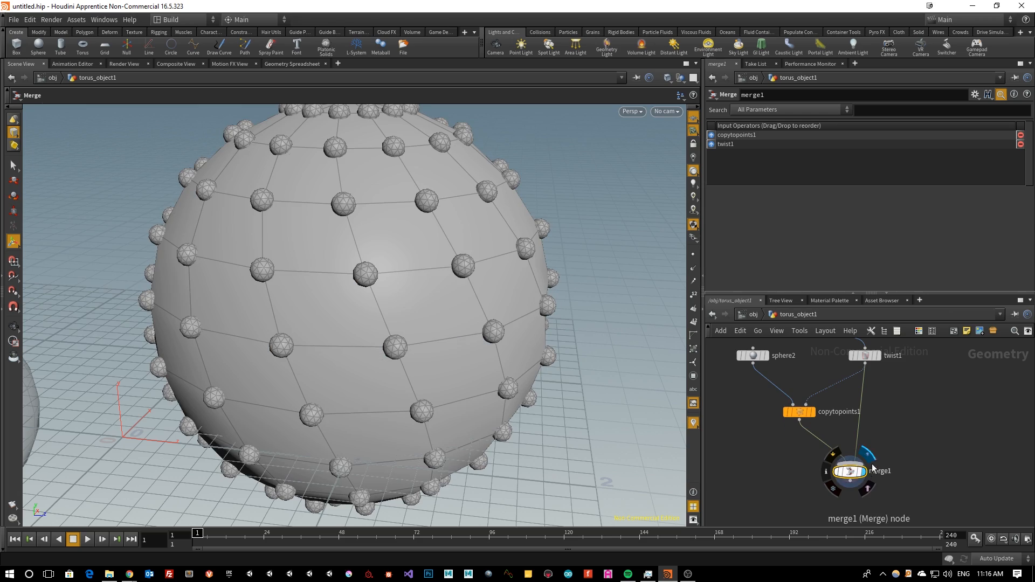
key(Escape)
drag(377, 360, 406, 319)
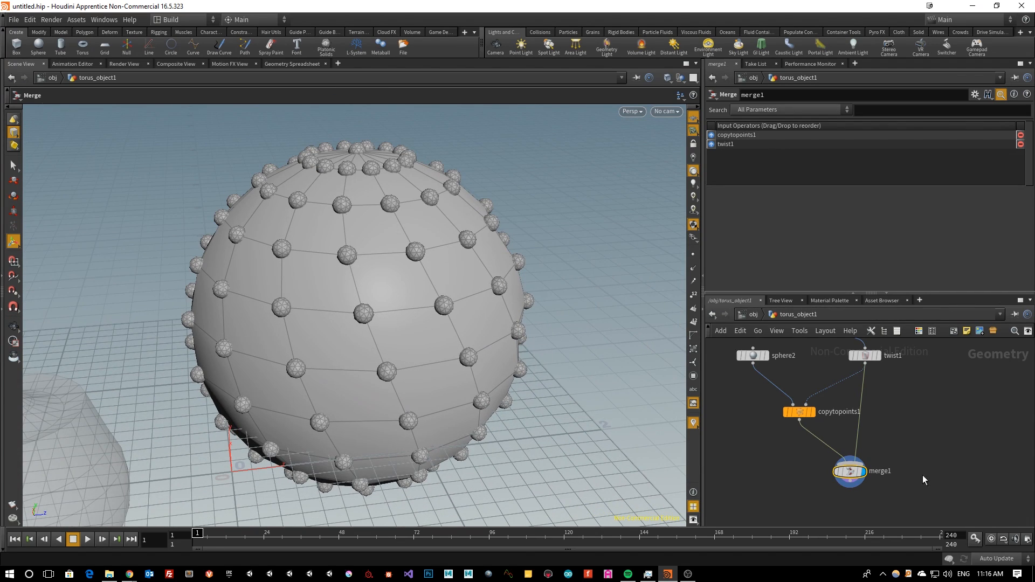
Step: Review the parameters of copytopoints1 and try out sphere2's Frequency and Radius
click(801, 412)
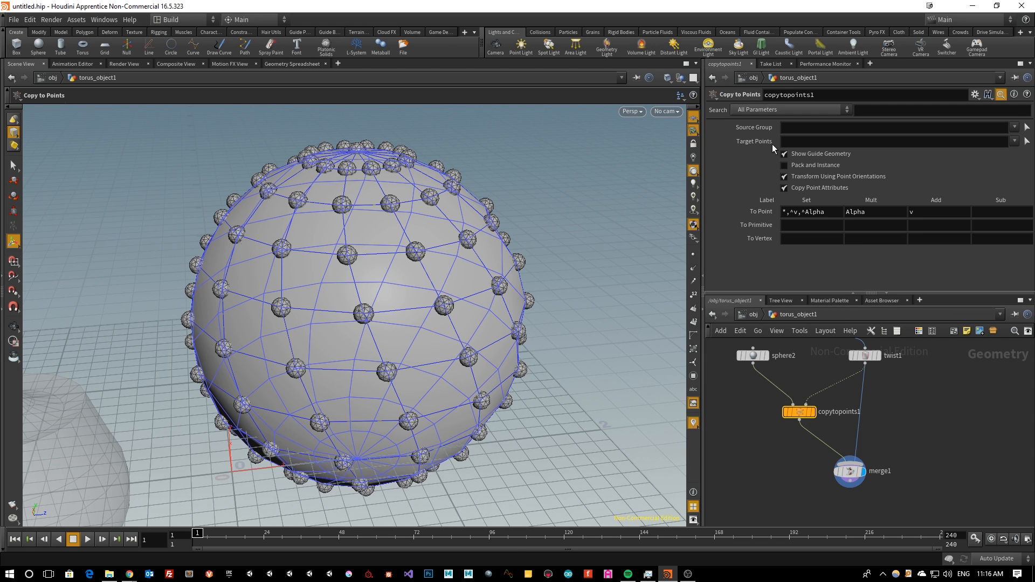
click(753, 358)
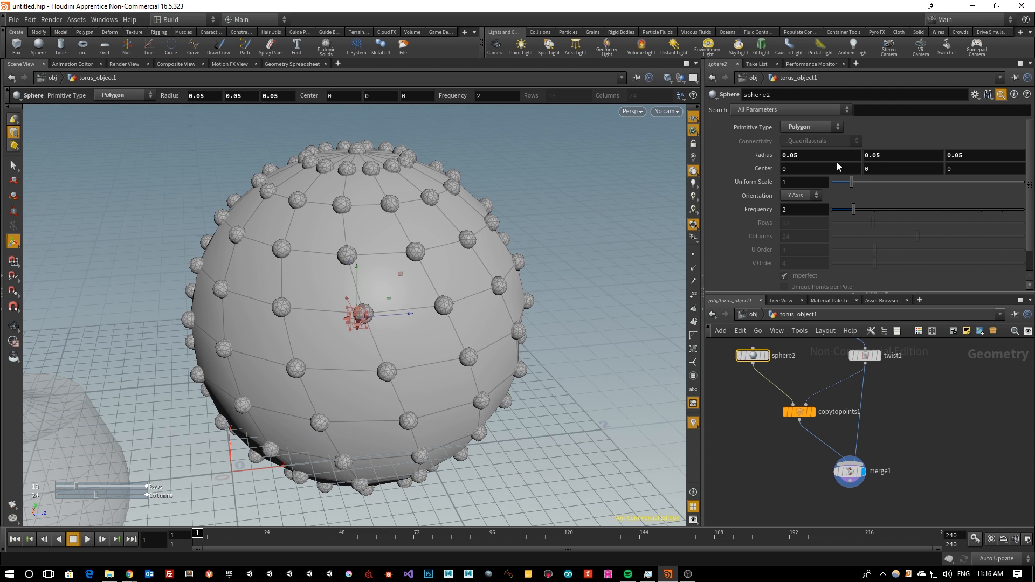
mouse_move(842, 210)
mouse_down()
mouse_move(890, 213)
mouse_move(833, 212)
mouse_move(851, 216)
mouse_up()
mouse_move(755, 157)
middle_down()
mouse_move(778, 155)
mouse_move(765, 158)
middle_up()
Step: Set sphere1 to 28 rows and 8 columns, and check how the copied spheres follow the changed mesh
middle_drag(942, 405, 931, 462)
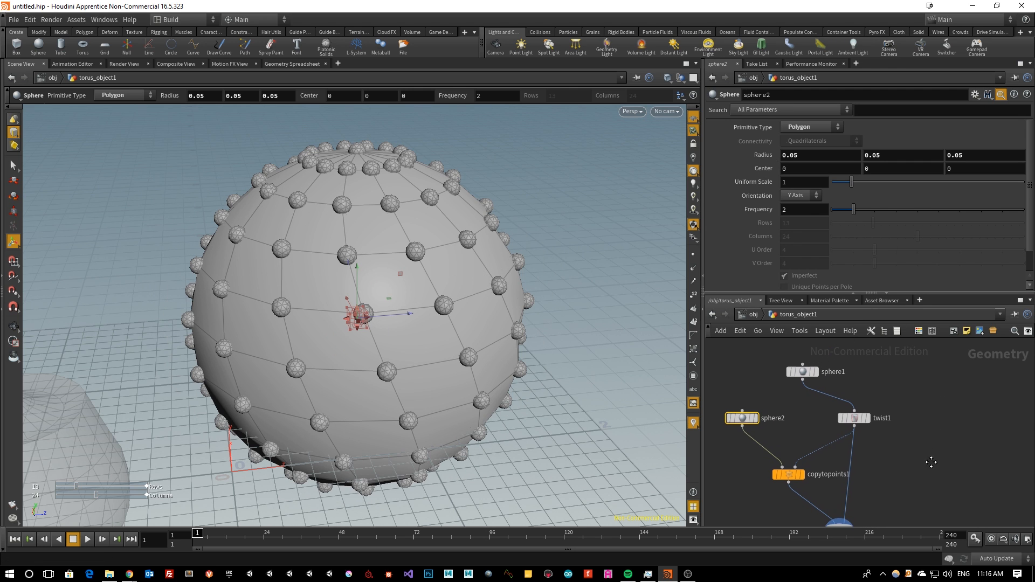
click(794, 373)
drag(888, 213, 934, 221)
drag(877, 236, 852, 236)
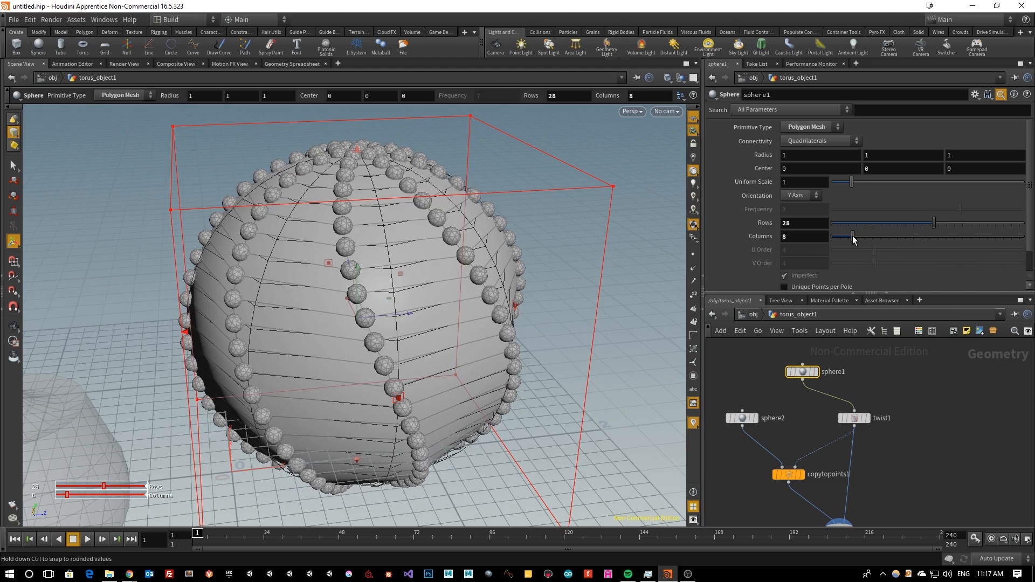
key(Escape)
drag(480, 409, 492, 374)
key(Return)
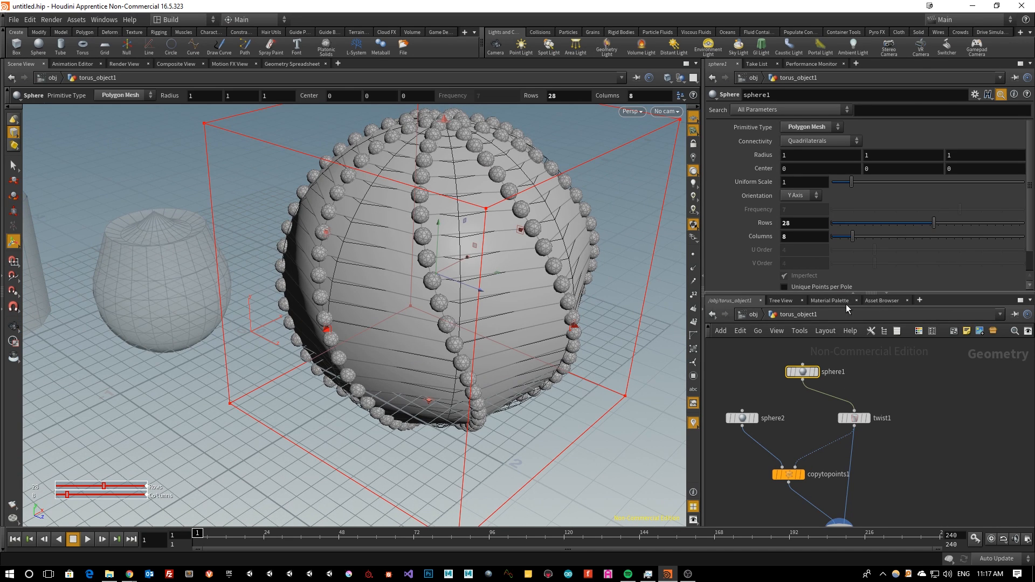
Step: Set the Strength of twist1 to 57.6 and inspect the twisted sphere from several angles
click(855, 416)
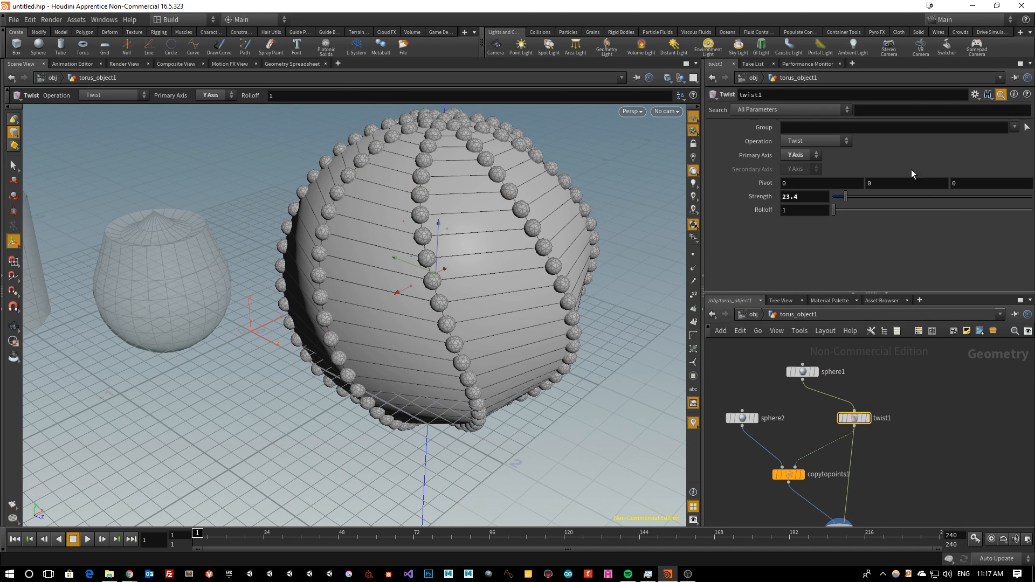
drag(841, 200, 865, 203)
key(Escape)
drag(469, 269, 481, 226)
key(Return)
middle_drag(874, 423, 936, 470)
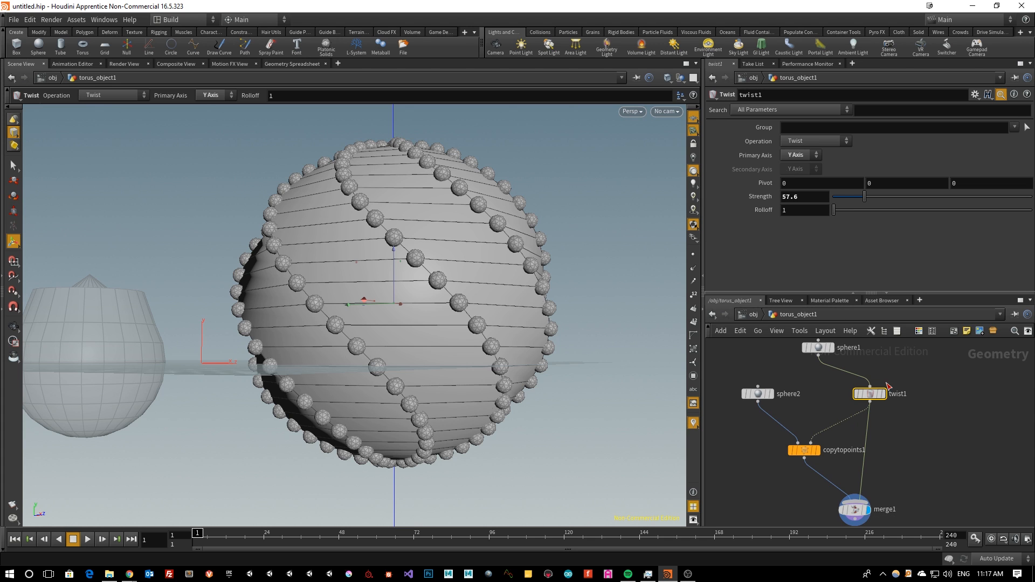
key(Escape)
drag(307, 342, 539, 415)
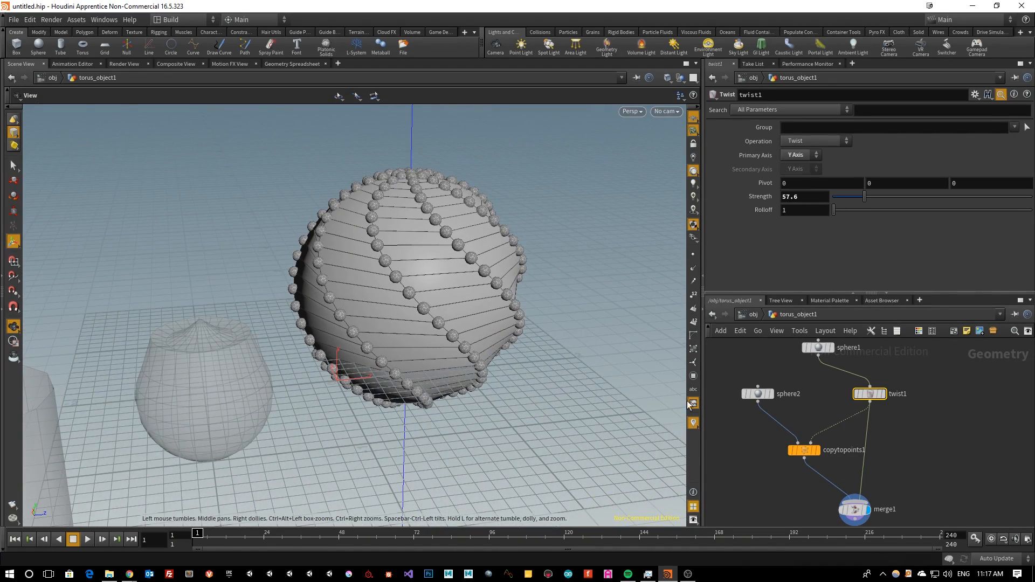
key(Return)
mouse_move(904, 465)
middle_down()
mouse_move(871, 411)
mouse_move(871, 436)
mouse_move(915, 454)
middle_up()
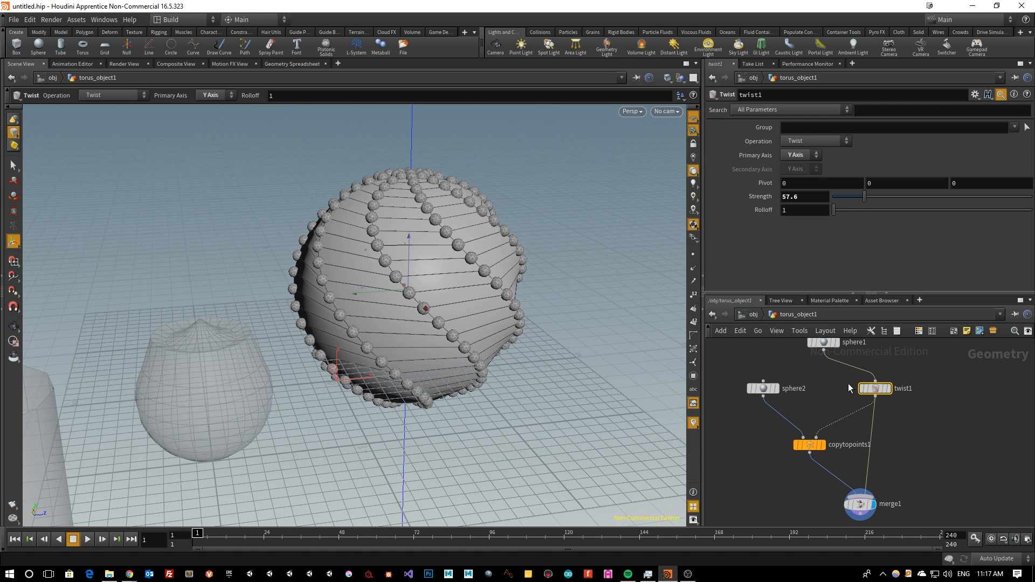
middle_drag(910, 400, 921, 426)
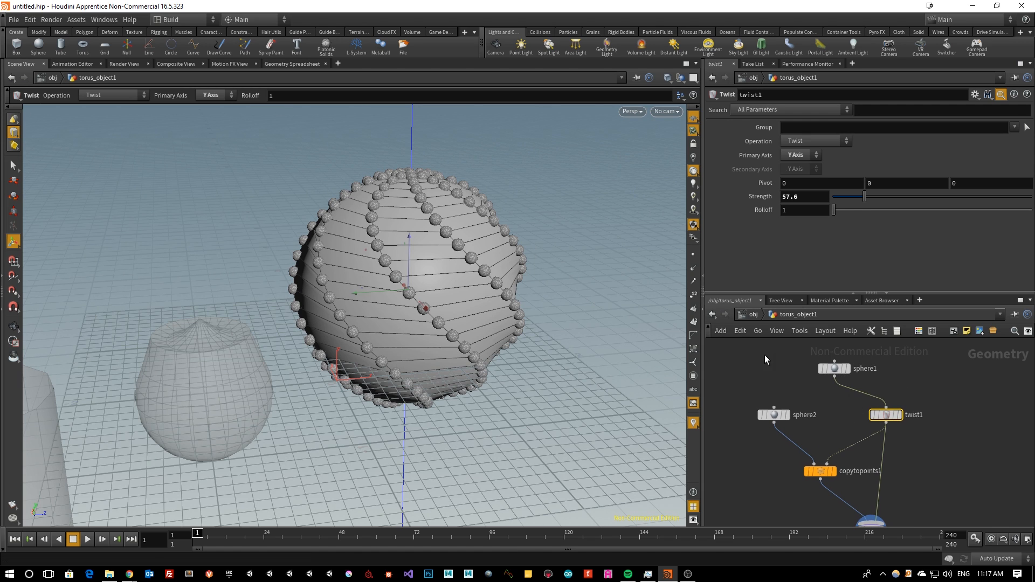
Step: Return to the obj level and view the twisted sphere together with the other scene objects
click(753, 314)
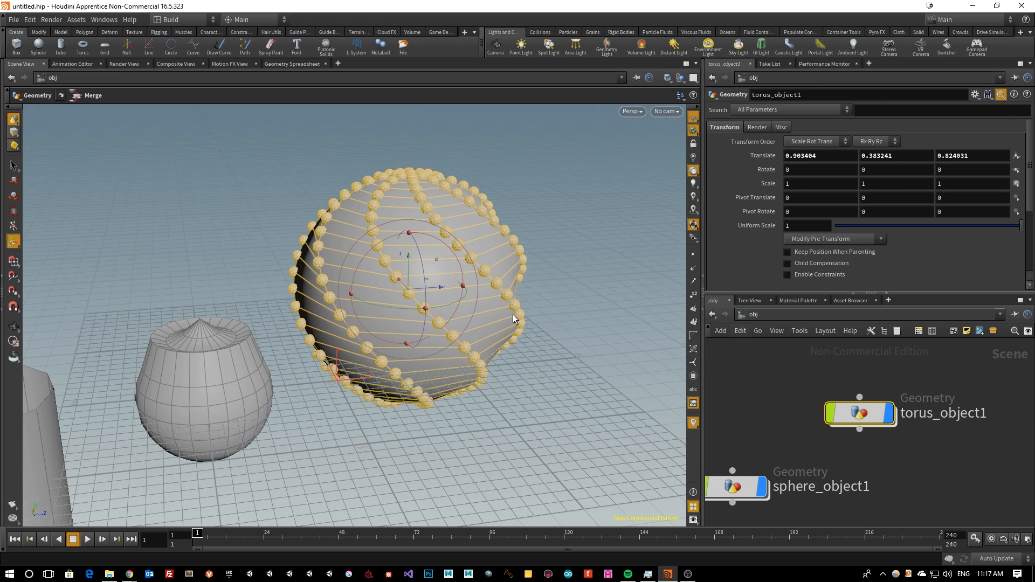
key(Escape)
drag(597, 222, 460, 359)
key(Return)
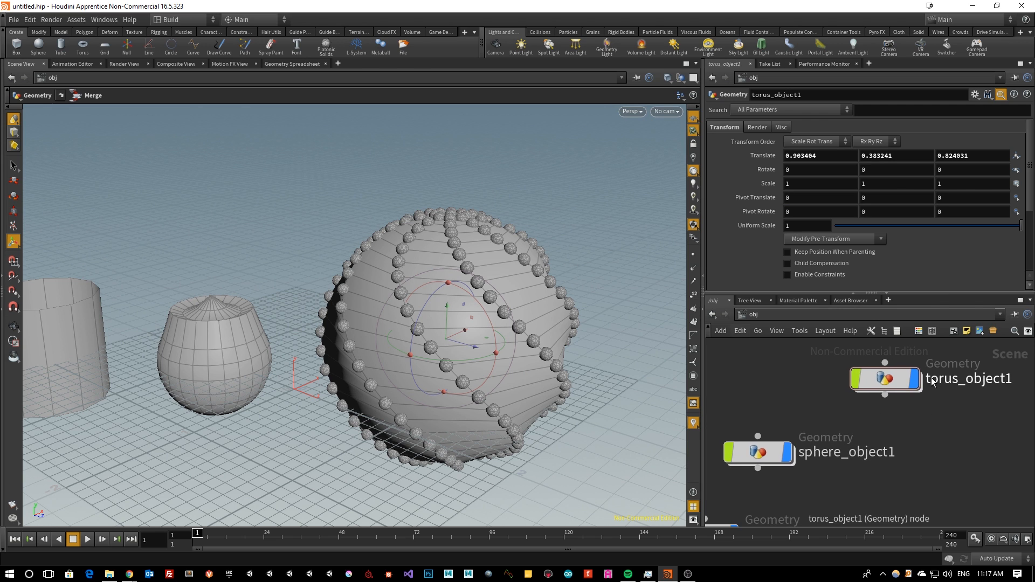
Step: Rename the torus_object1 geometry node as TwistedSphere
middle_drag(933, 433, 852, 480)
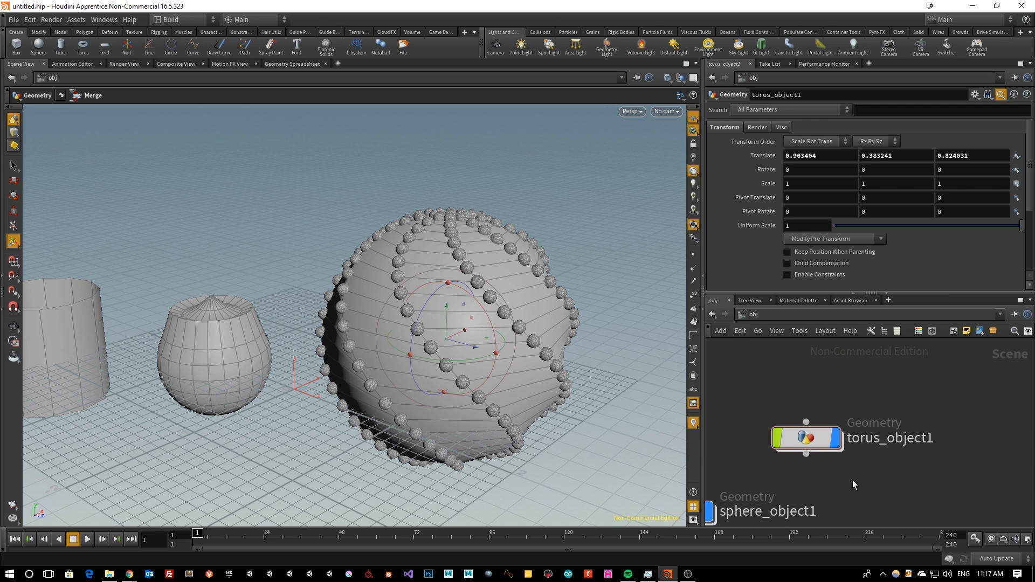
double_click(875, 438)
key(Home)
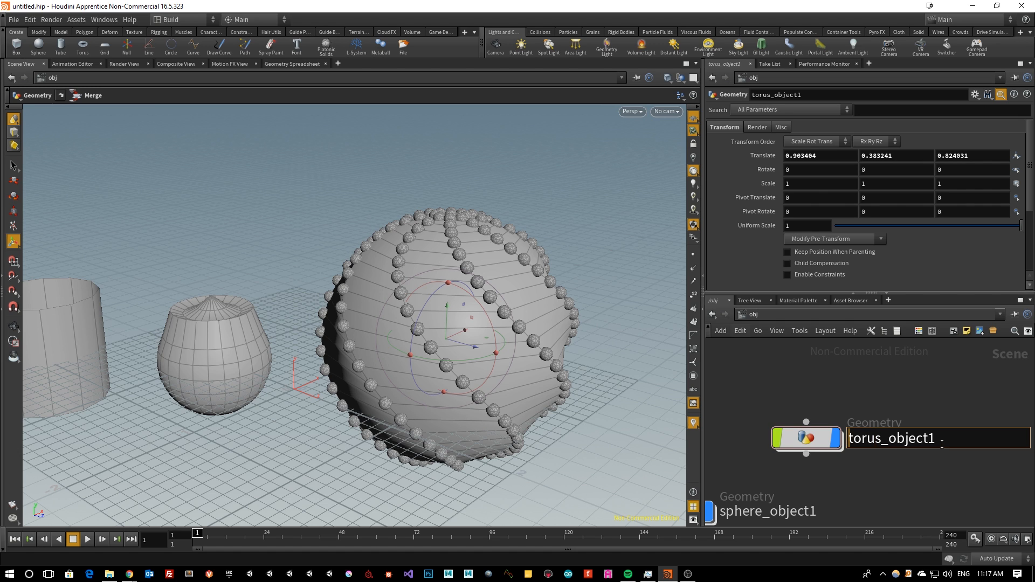
key(shift+End)
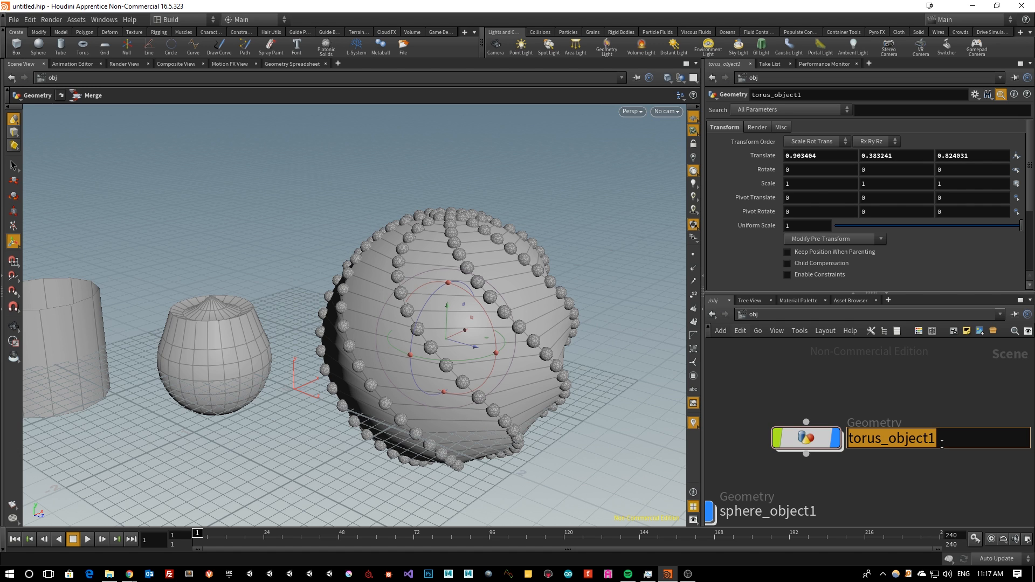
text(Twisted)
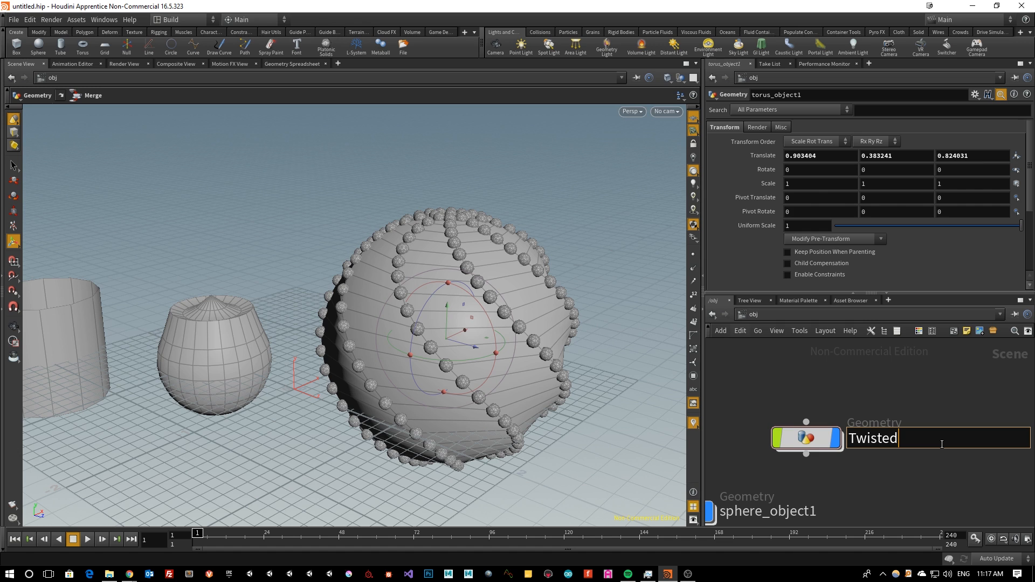
text(Sphere)
key(Return)
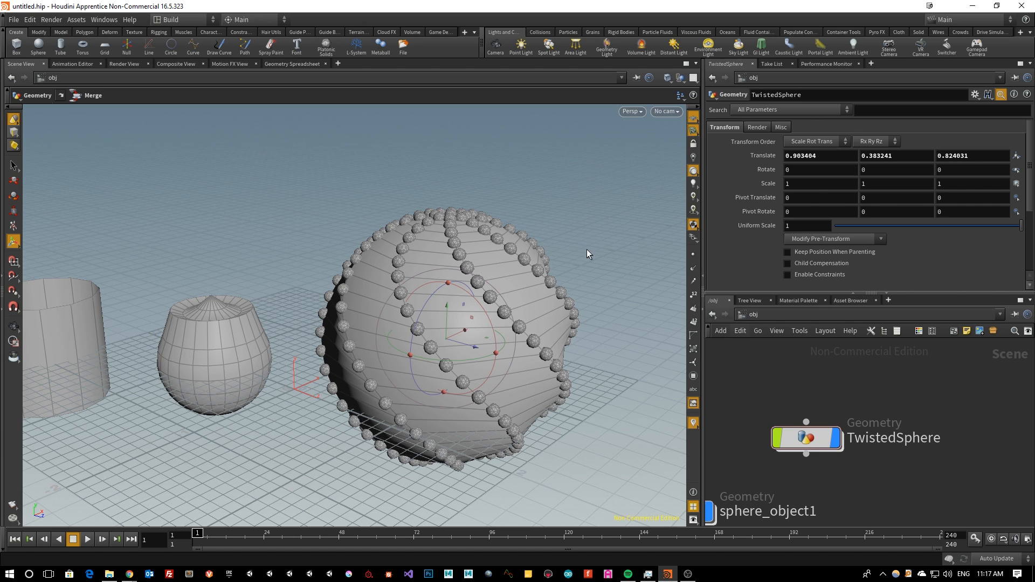
drag(524, 362, 439, 336)
key(Return)
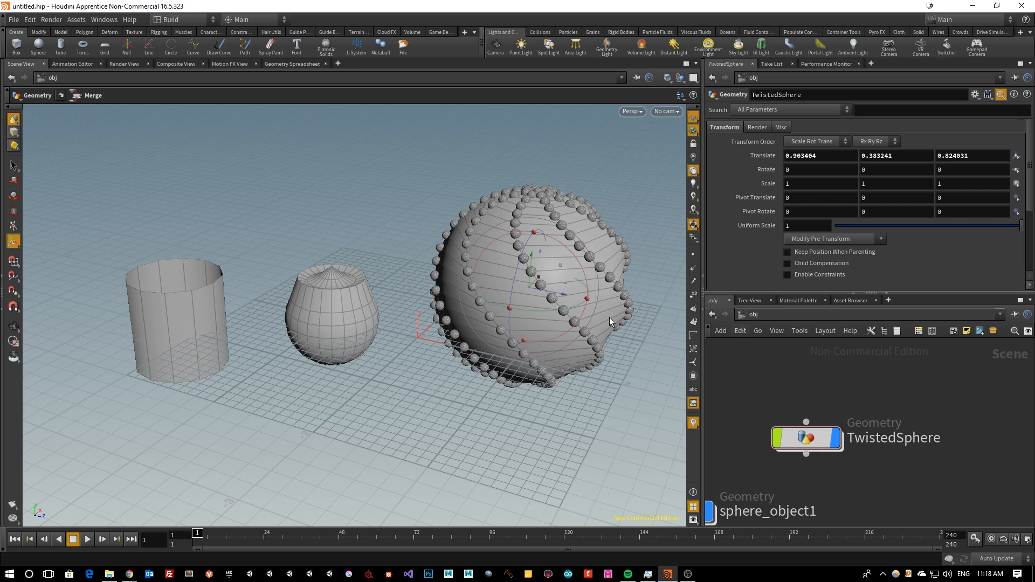
middle_drag(798, 380, 891, 397)
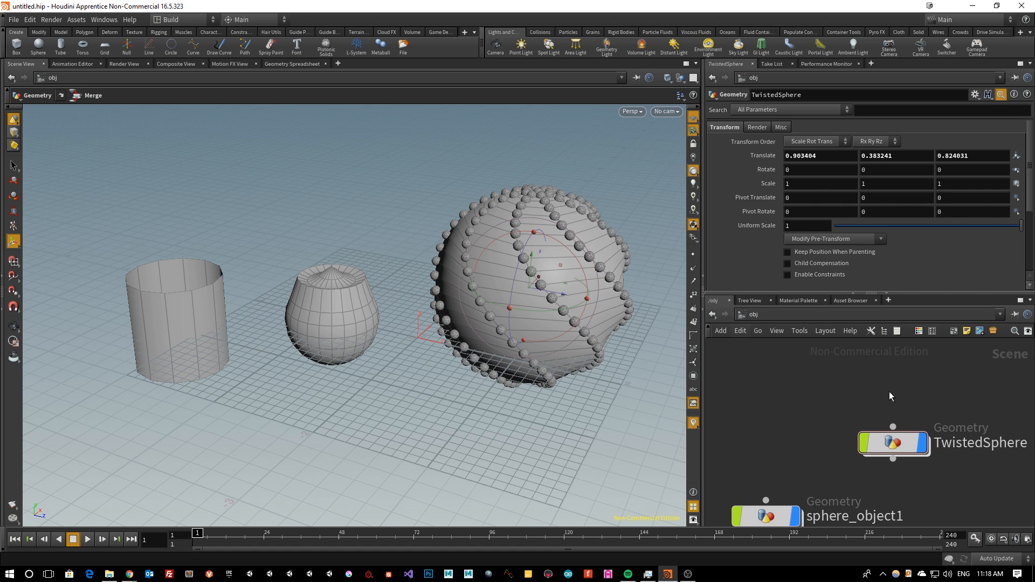